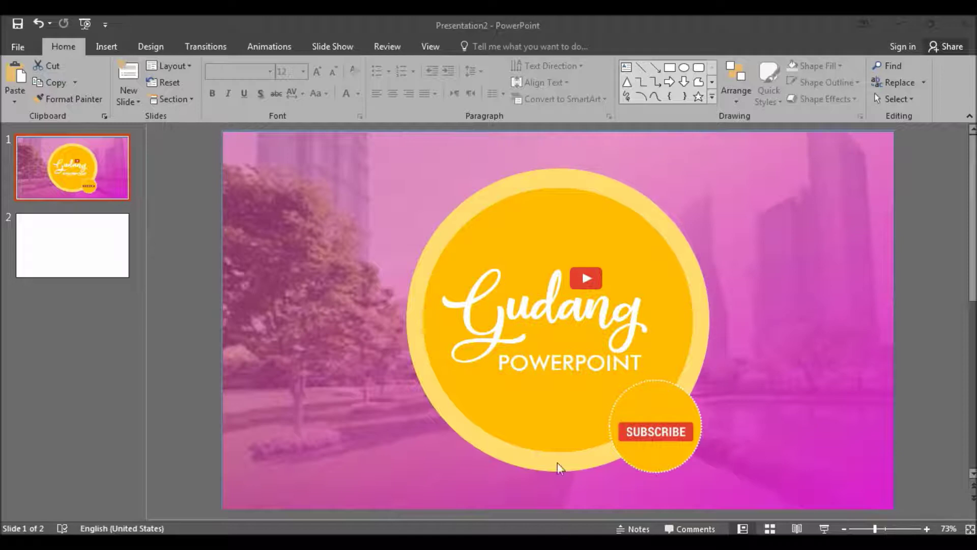
- Select the slide 2 thumbnail to edit the blank title-layout slide
left_click(87, 255)
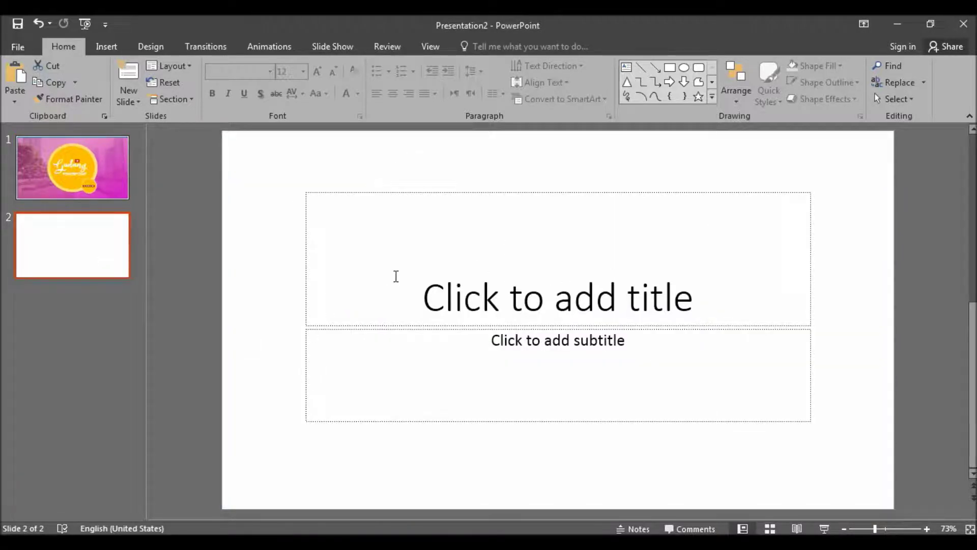
- Delete both placeholders from slide 2 and bring up the Insert Picture dialog
key("ctrl+a")
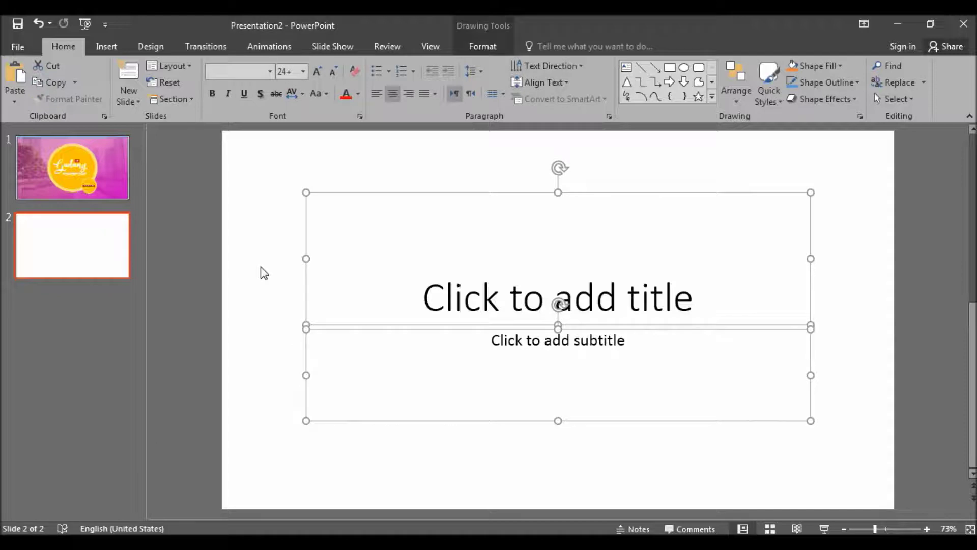
key("Delete")
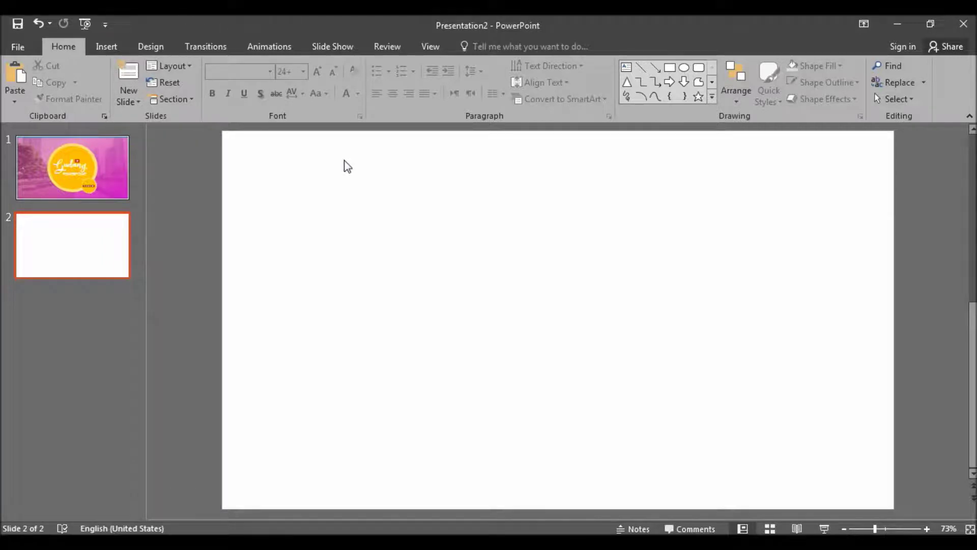
key("ctrl+o")
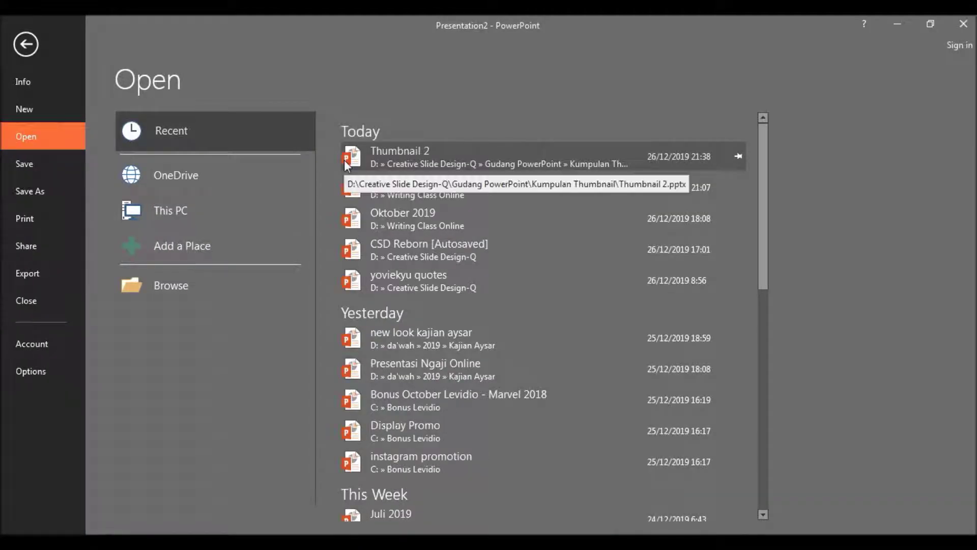
key("Escape")
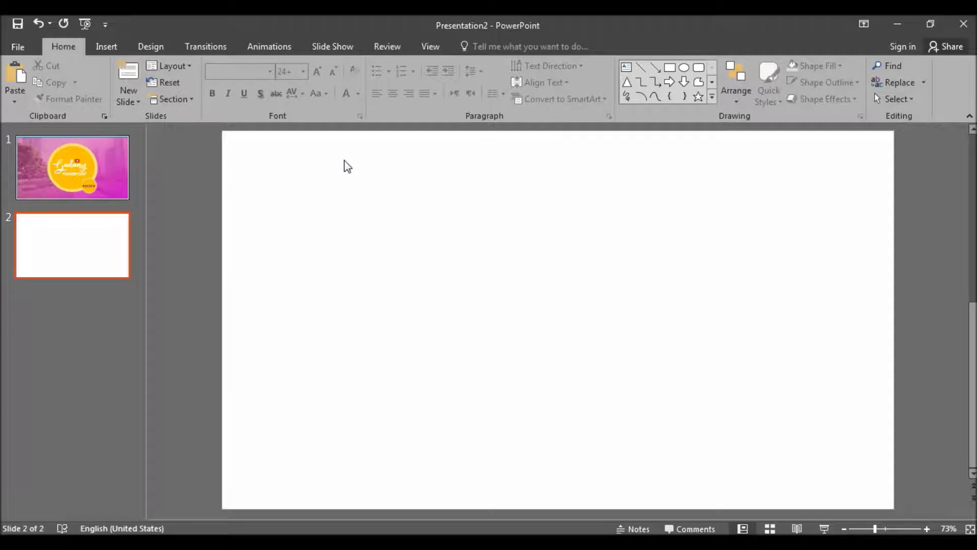
left_click(92, 49)
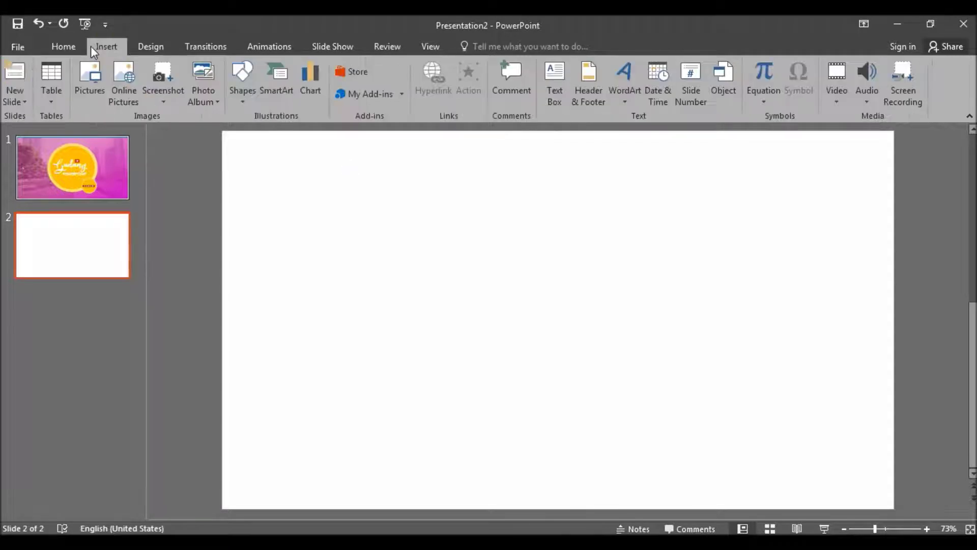
left_click(100, 94)
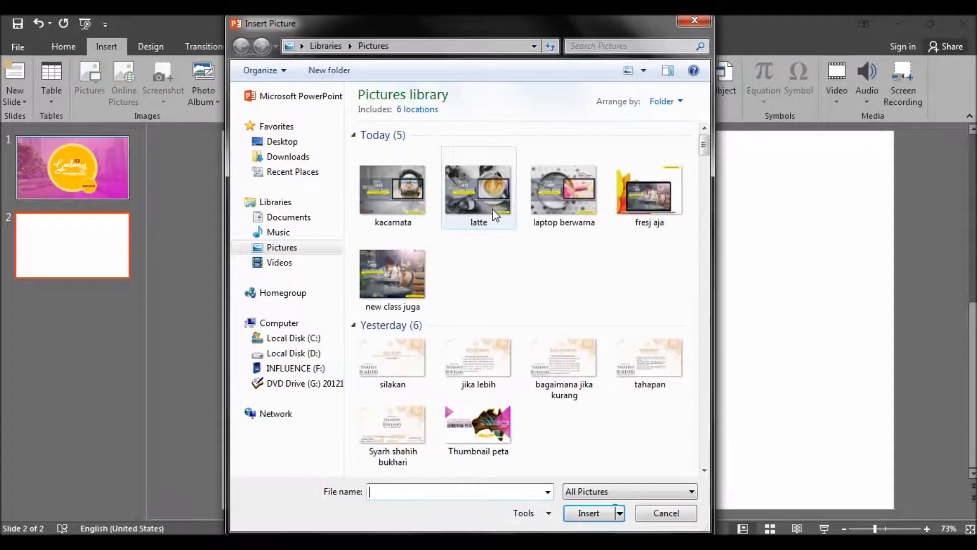
- Insert the operasi operating-room image from the Downloads folder
left_click(278, 158)
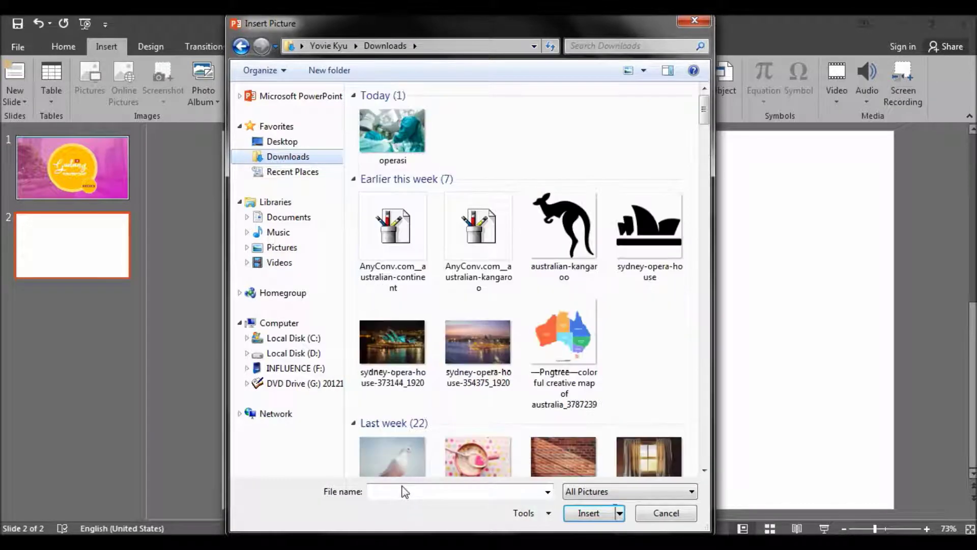
left_click(402, 149)
double_click(402, 149)
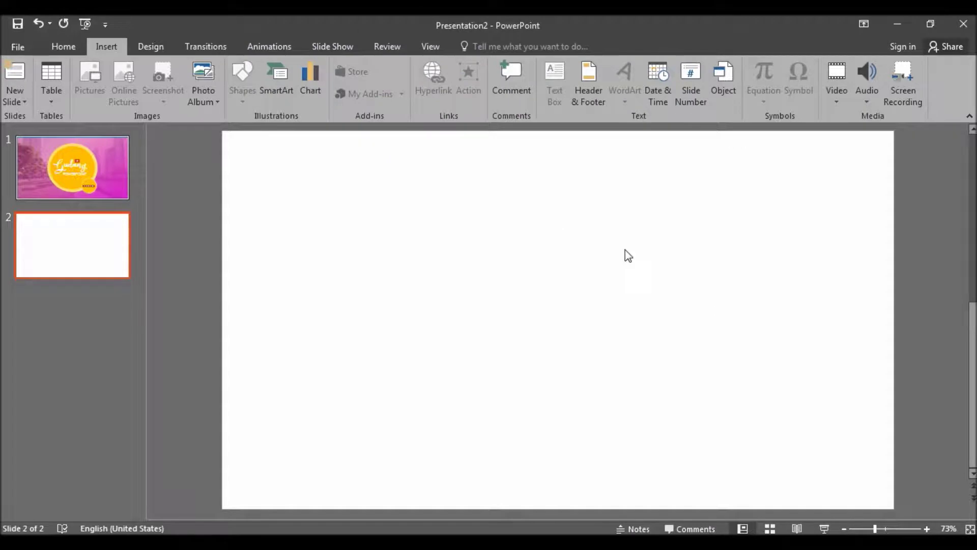
scroll(624, 250, "down", 2, "ctrl")
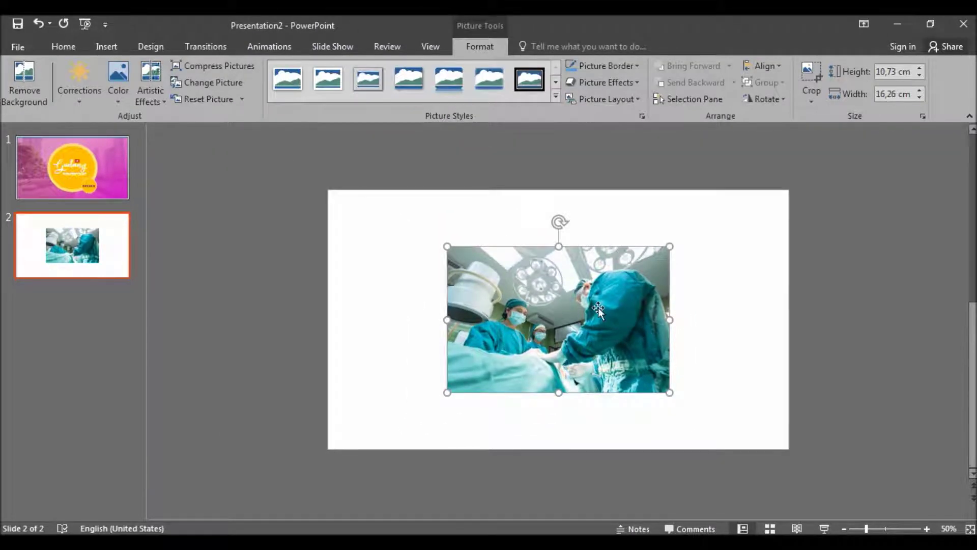
- Move and enlarge the surgery photo to 20,48 × 31,03 cm covering most of the slide
left_click_drag(597, 307, 719, 252)
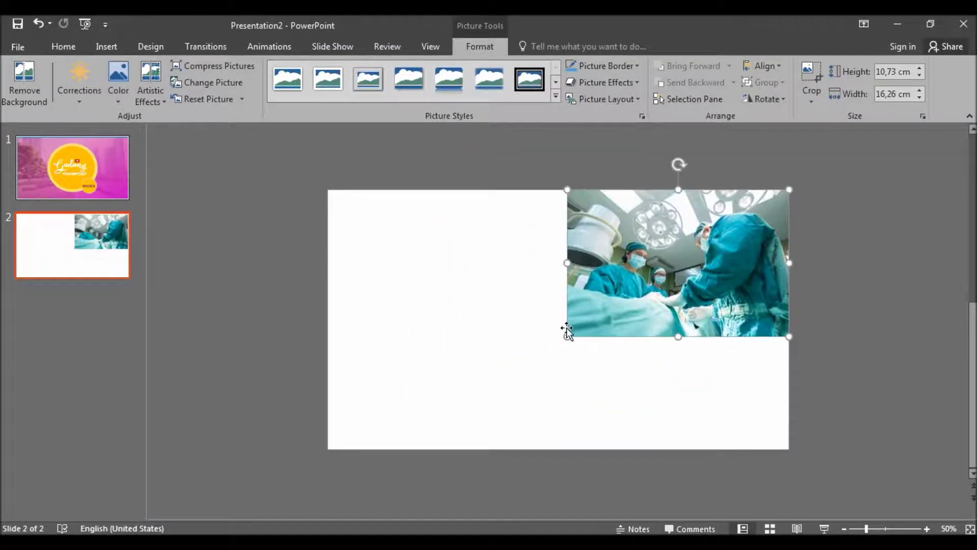
left_click_drag(566, 336, 436, 467)
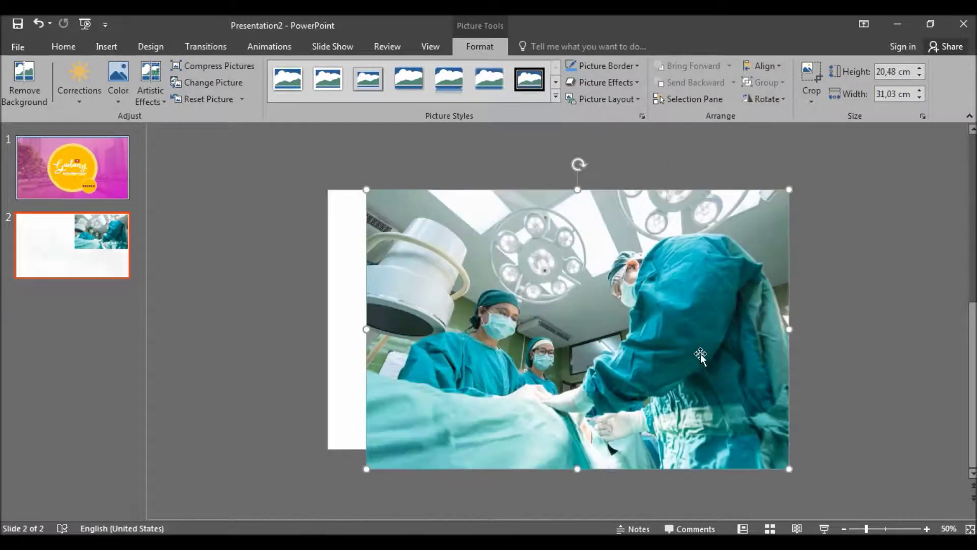
left_click_drag(703, 353, 731, 344)
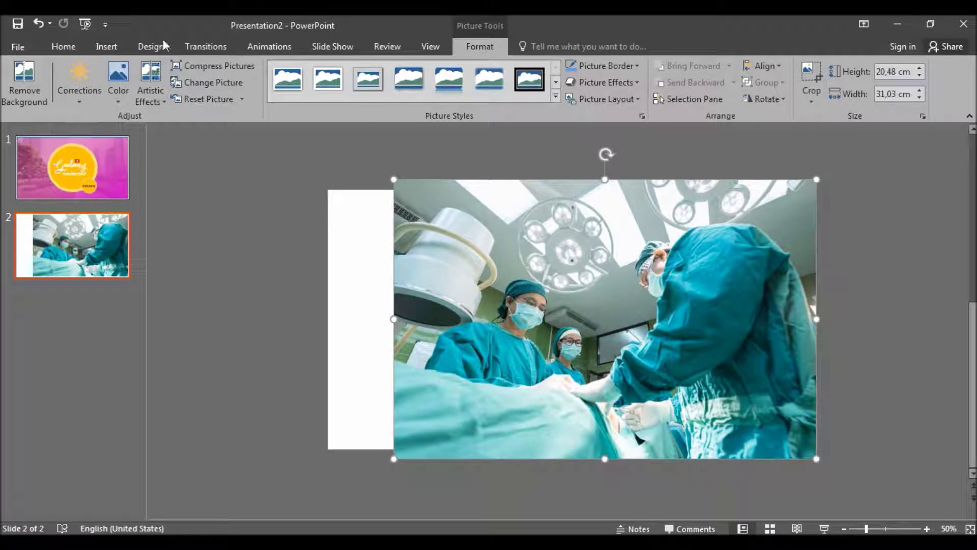
left_click(105, 50)
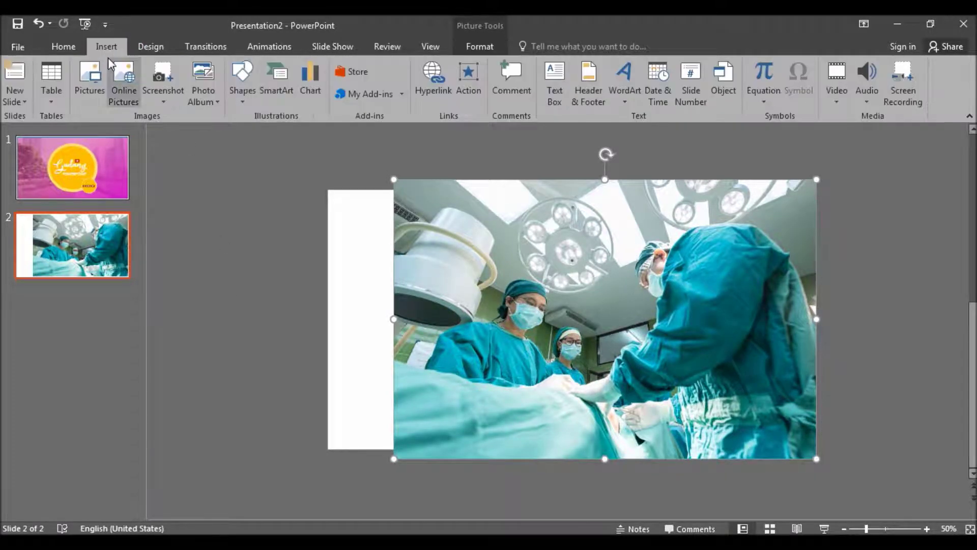
- Insert pasien.jpg and drag the doctor-at-desk photo to the slide's left side
left_click(90, 81)
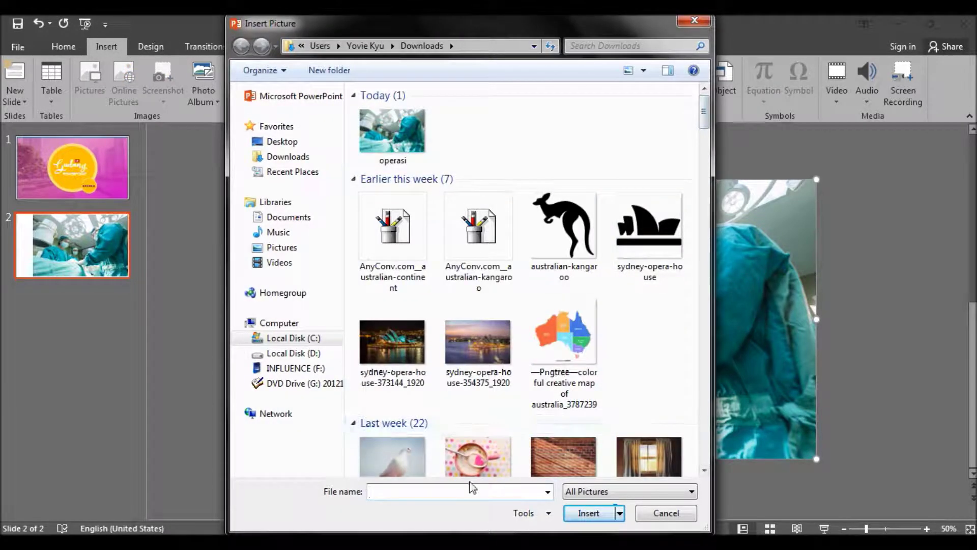
type("ope")
key("Down")
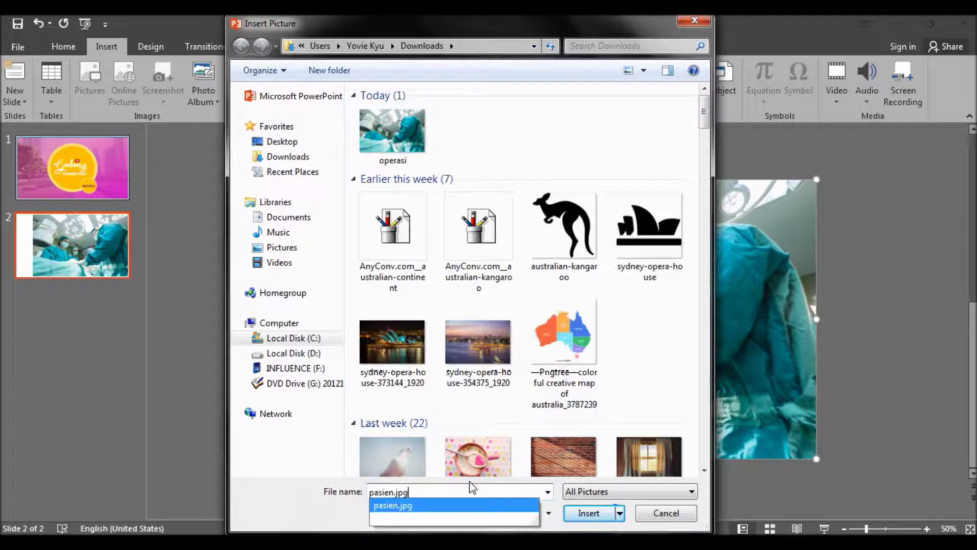
key("Return")
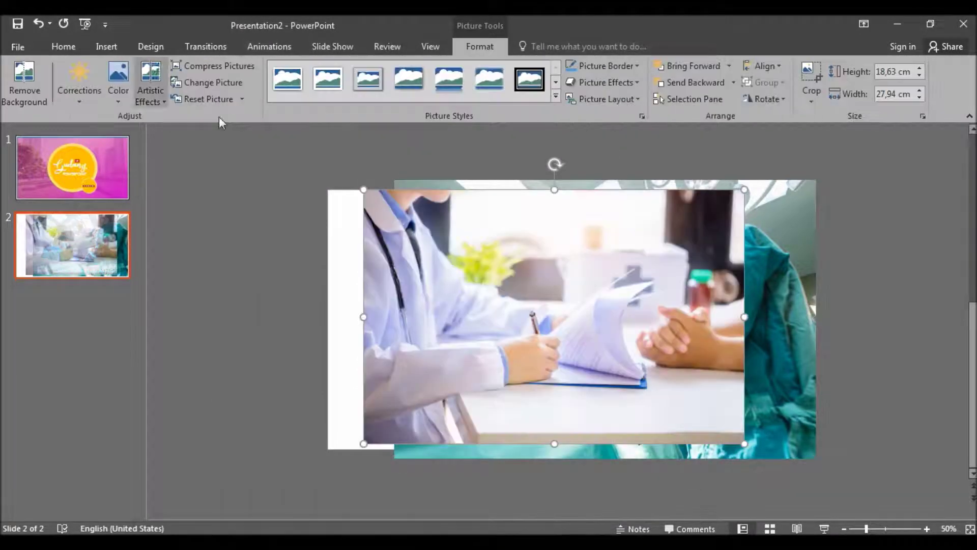
mouse_move(578, 353)
left_mouse_down()
mouse_move(506, 331)
mouse_move(424, 335)
left_mouse_up()
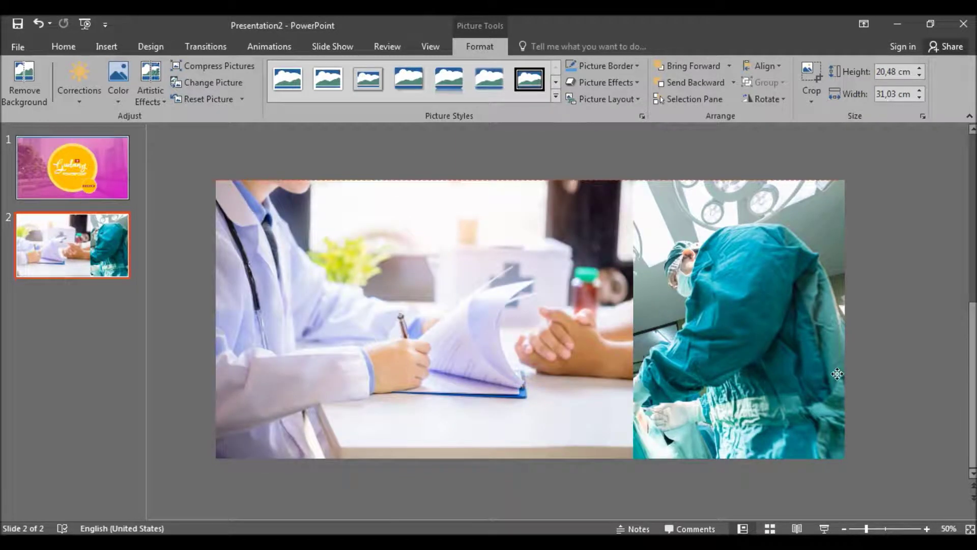
- Apply 25 Point soft edges to the surgery photo through Picture Effects
left_click(827, 372)
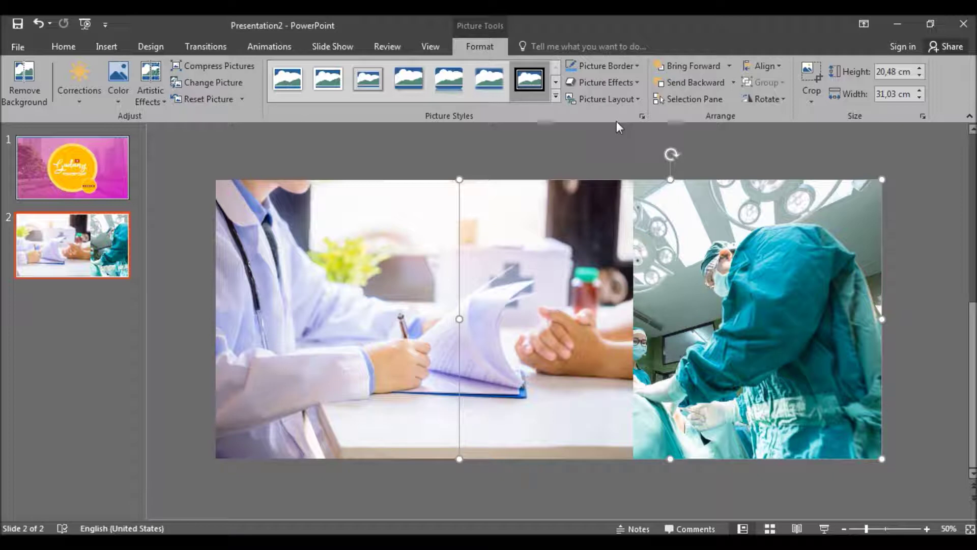
left_click(622, 87)
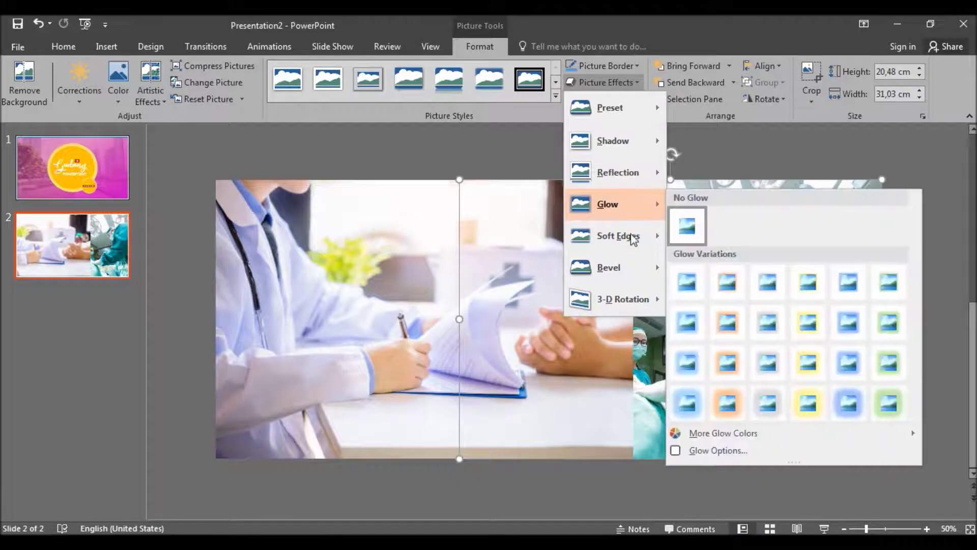
mouse_move(618, 236)
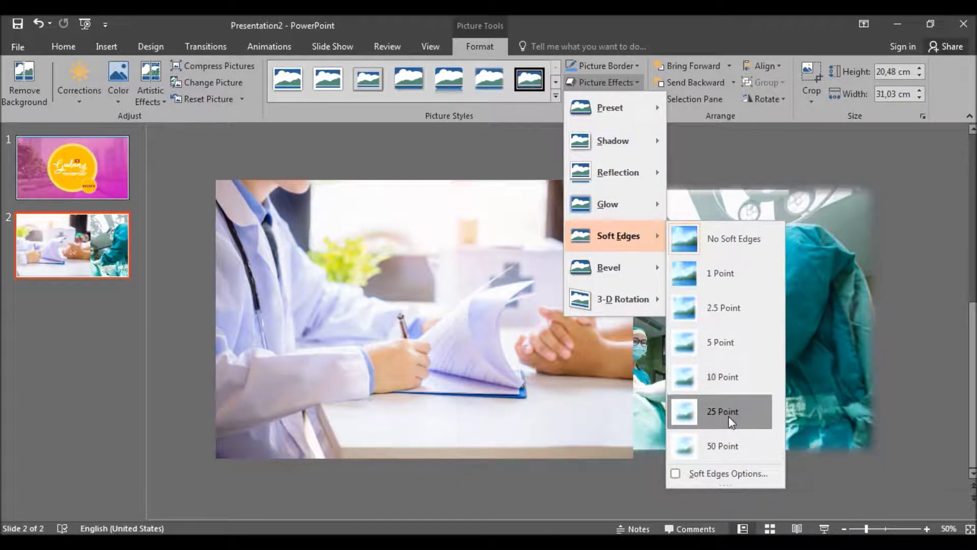
left_click(729, 416)
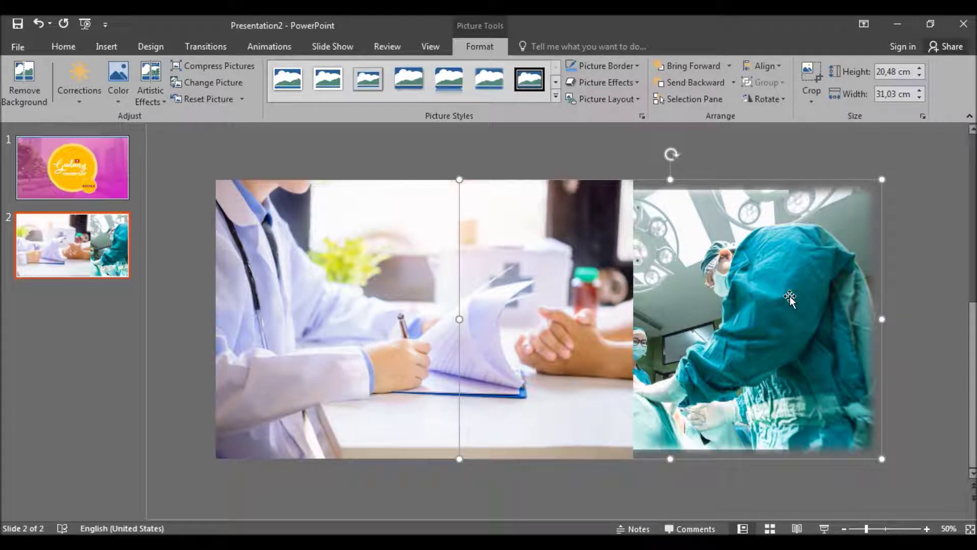
left_click(66, 45)
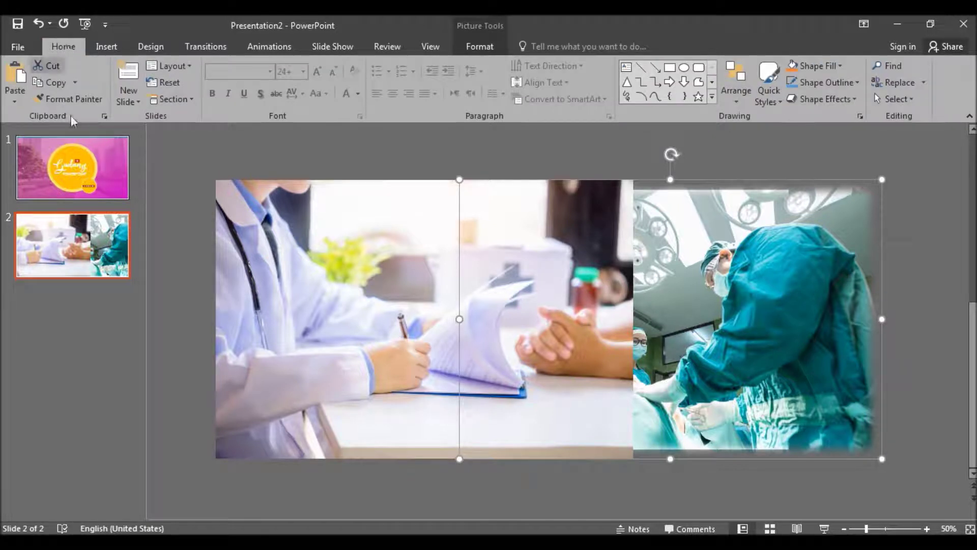
- Format Painter the surgery photo's soft edges onto the doctor photo, then nudge it beside it
left_click(71, 96)
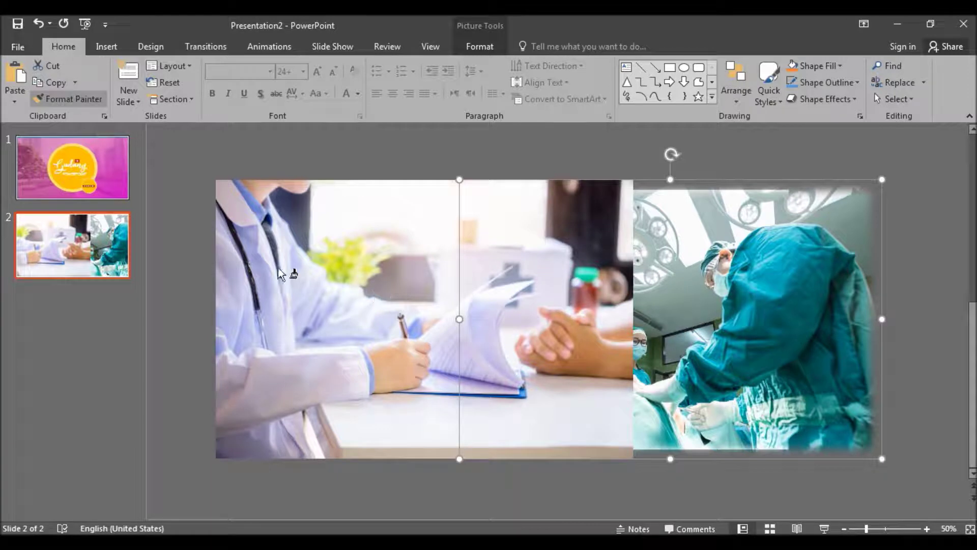
left_click(316, 271)
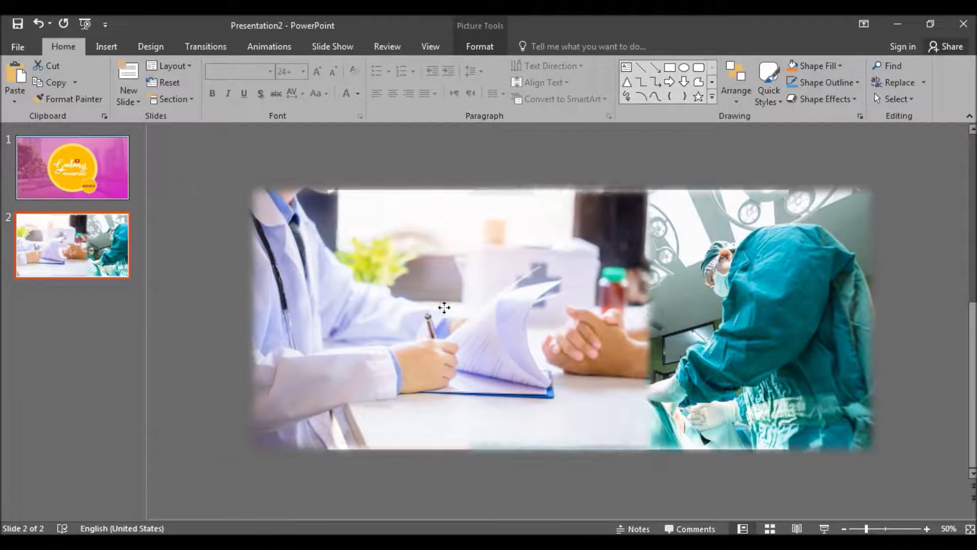
left_click_drag(335, 300, 432, 306)
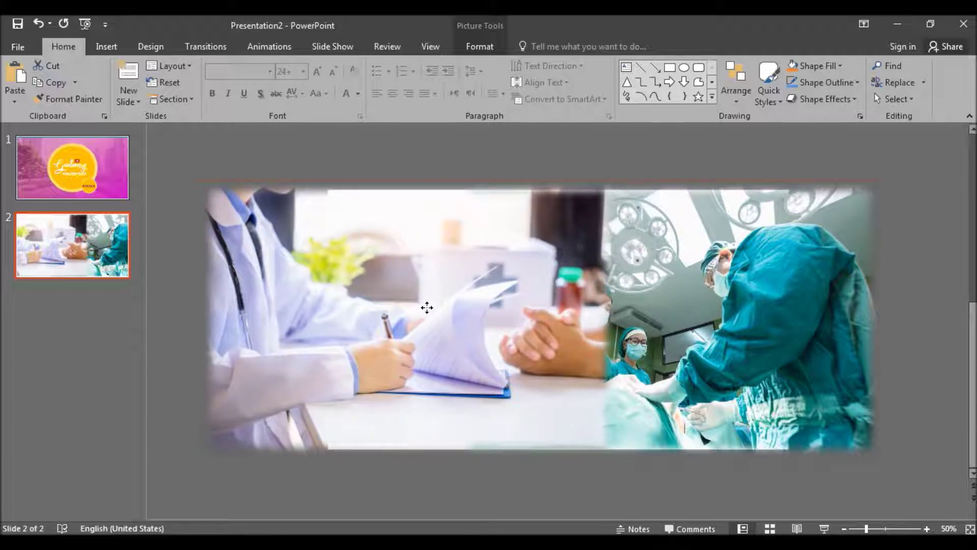
left_click_drag(433, 308, 426, 307)
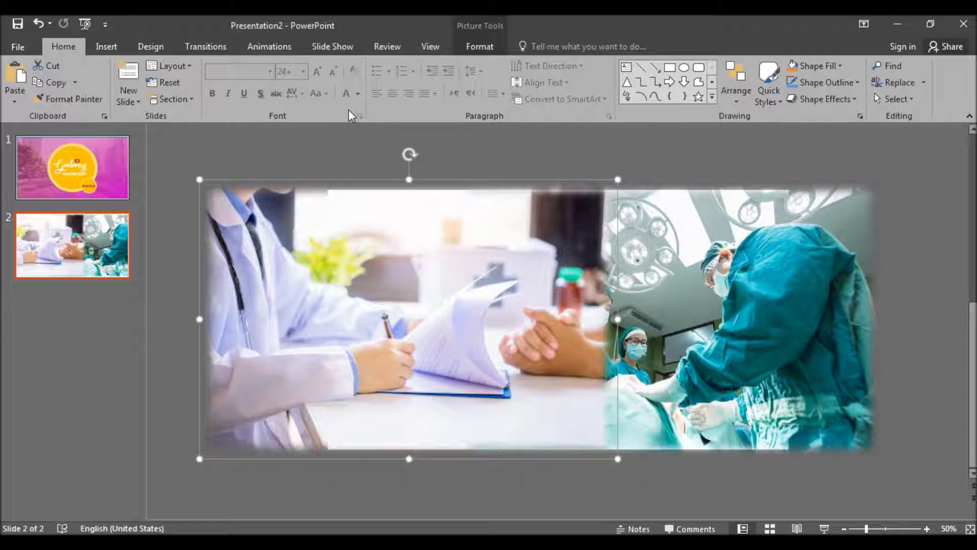
left_click(107, 46)
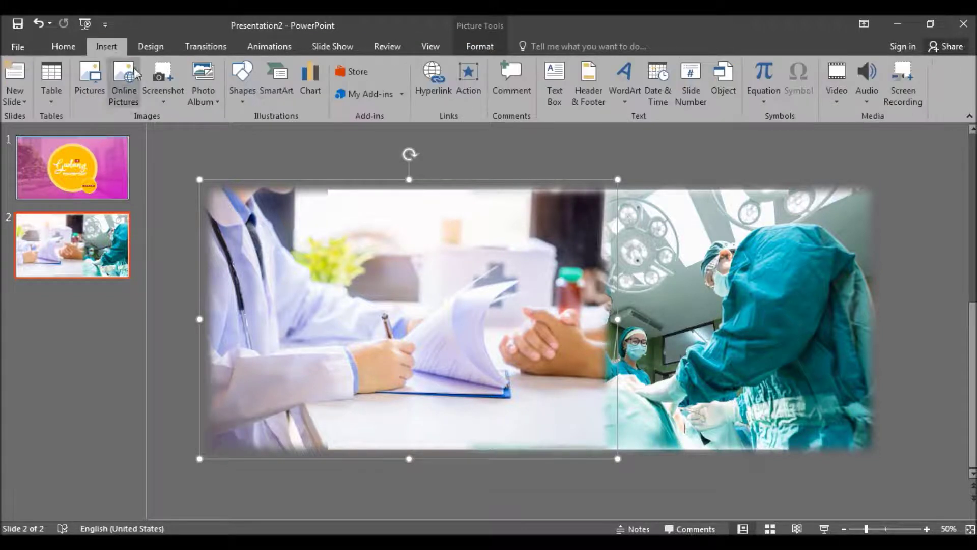
- Draw a 24,13 × 40,85 cm blue rectangle covering both photos
left_click(242, 84)
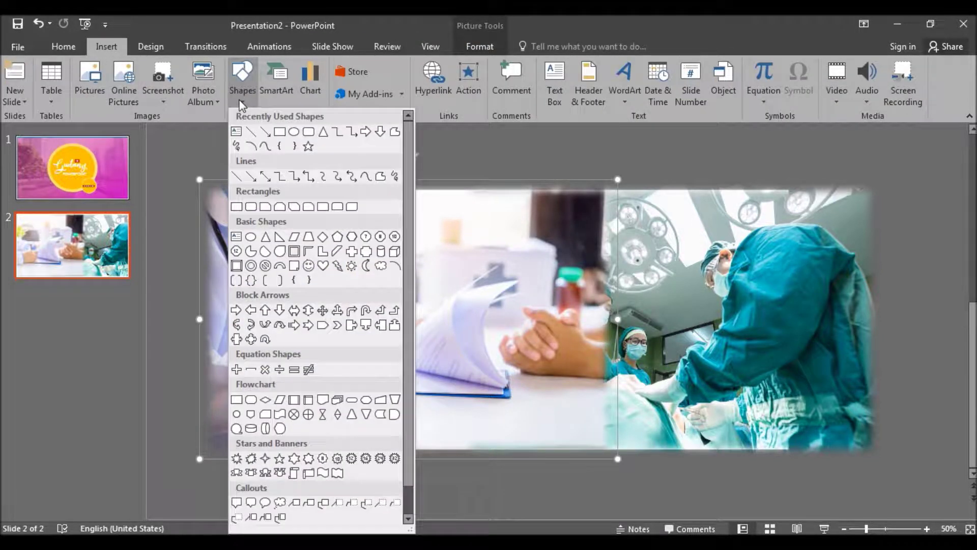
left_click(277, 133)
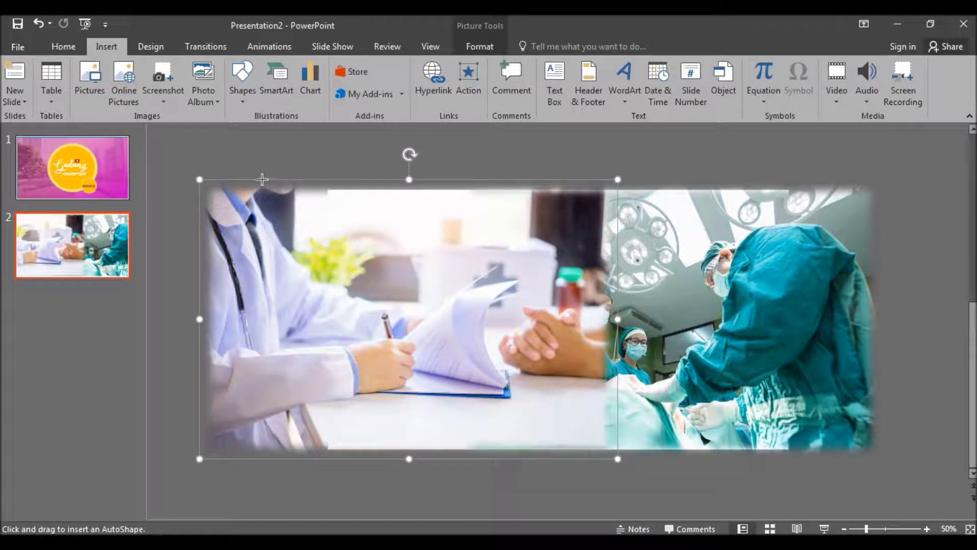
left_click_drag(254, 176, 839, 467)
mouse_move(267, 161)
left_mouse_down()
mouse_move(828, 499)
mouse_move(859, 465)
left_mouse_up()
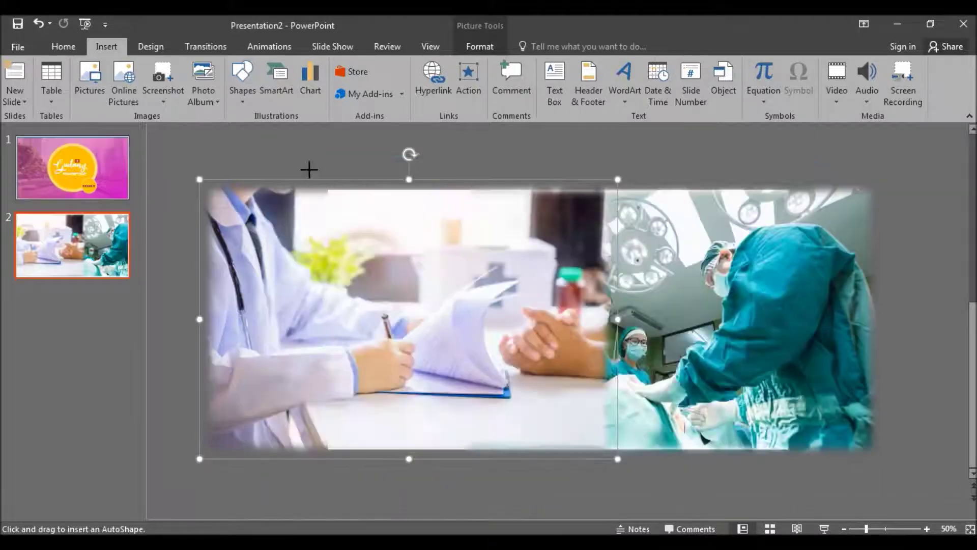
left_click_drag(262, 153, 818, 479)
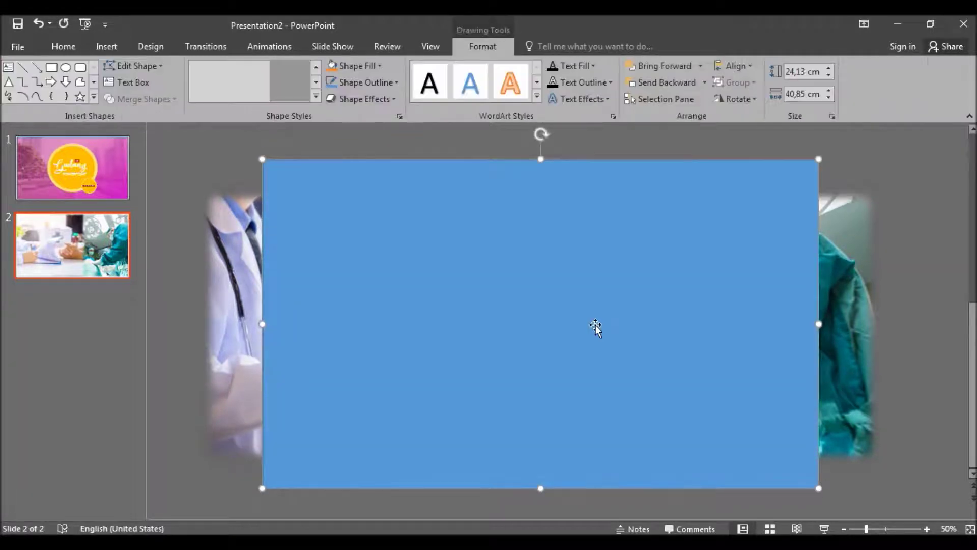
left_click_drag(595, 327, 642, 348)
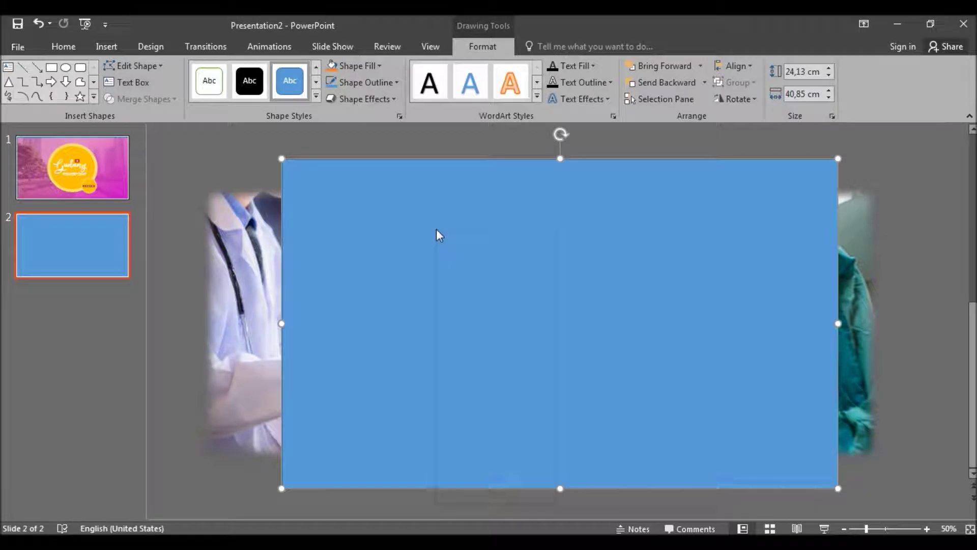
right_click(436, 224)
- Switch the rectangle to a gradient fill and remove the middle gradient stops
left_click(518, 491)
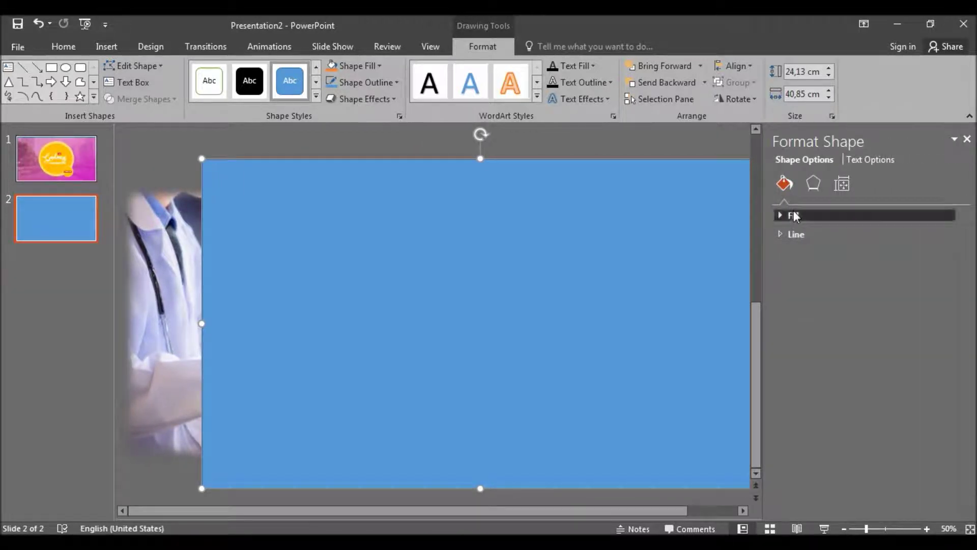
left_click(794, 216)
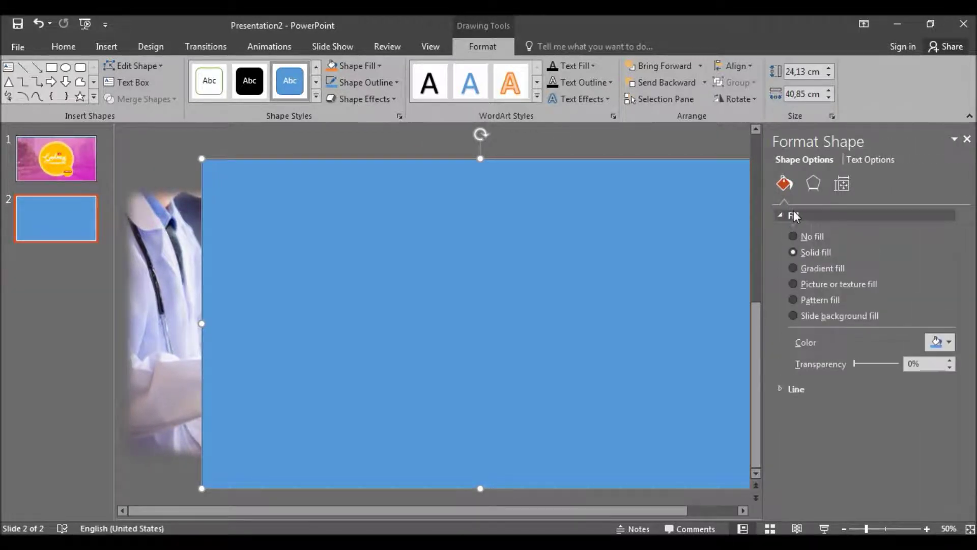
left_click(813, 268)
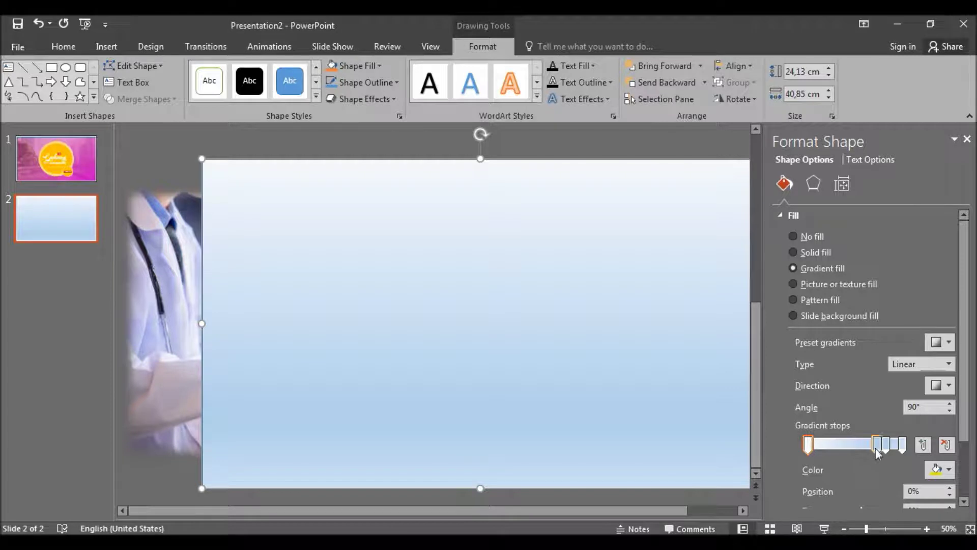
left_click_drag(879, 445, 889, 464)
- Set the starting gradient stop to a light blue from the standard colour palette
left_click(808, 445)
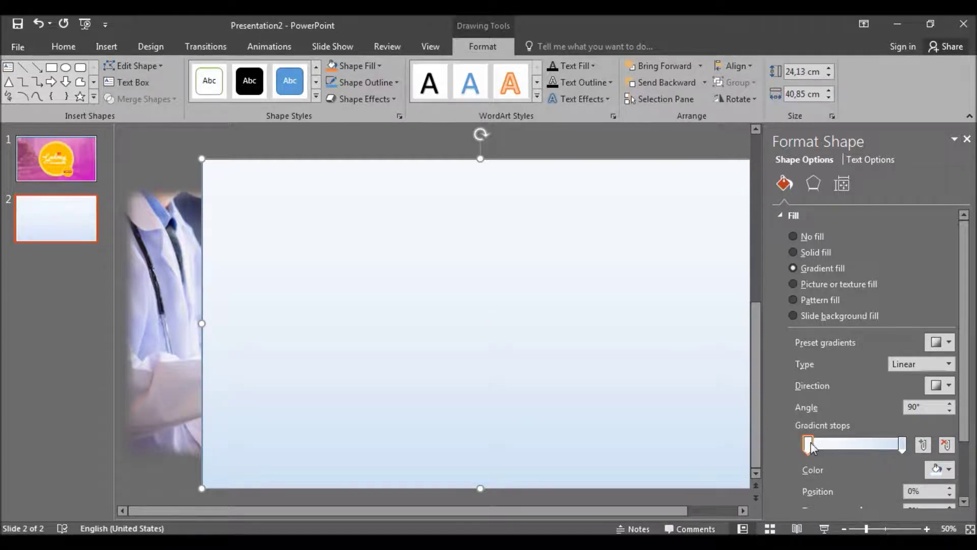
left_click(938, 469)
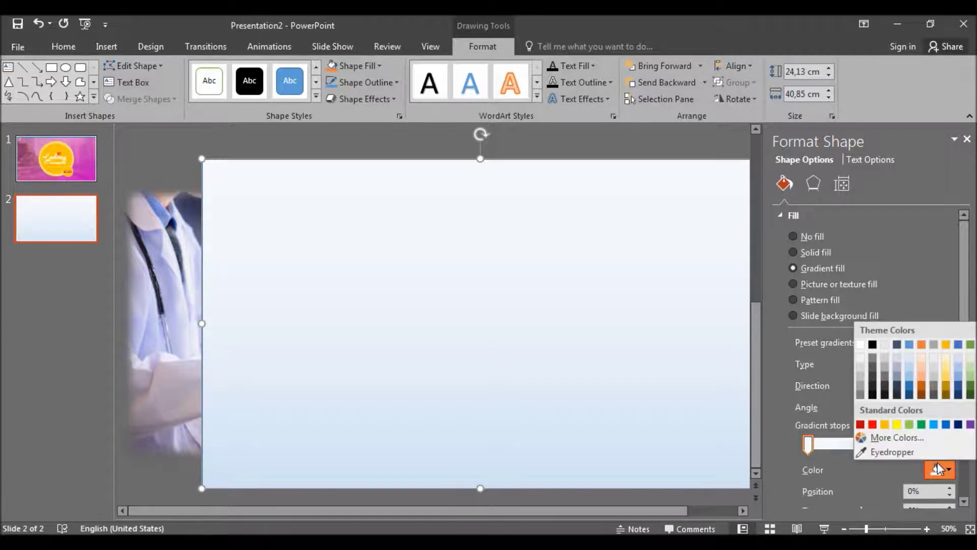
left_click(896, 438)
key("ctrl+Tab")
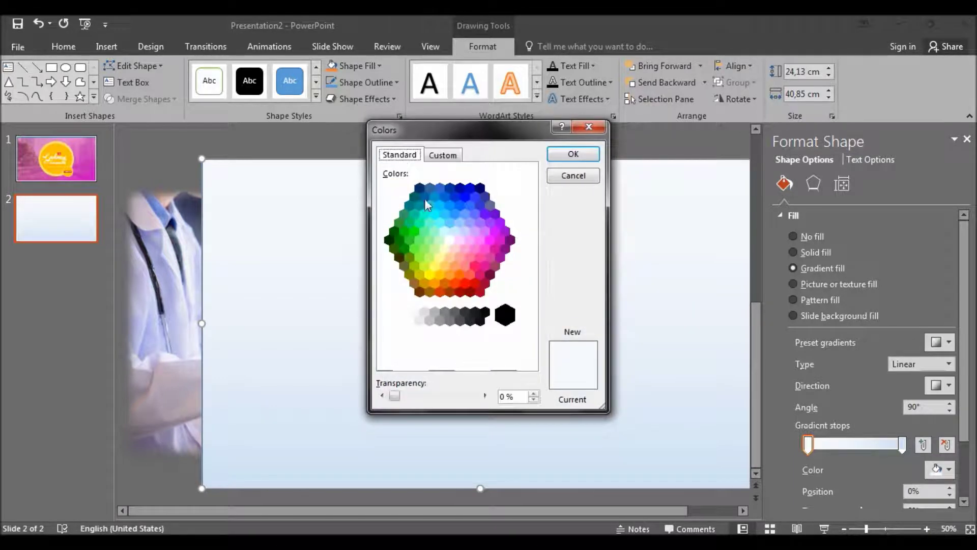
left_click(444, 187)
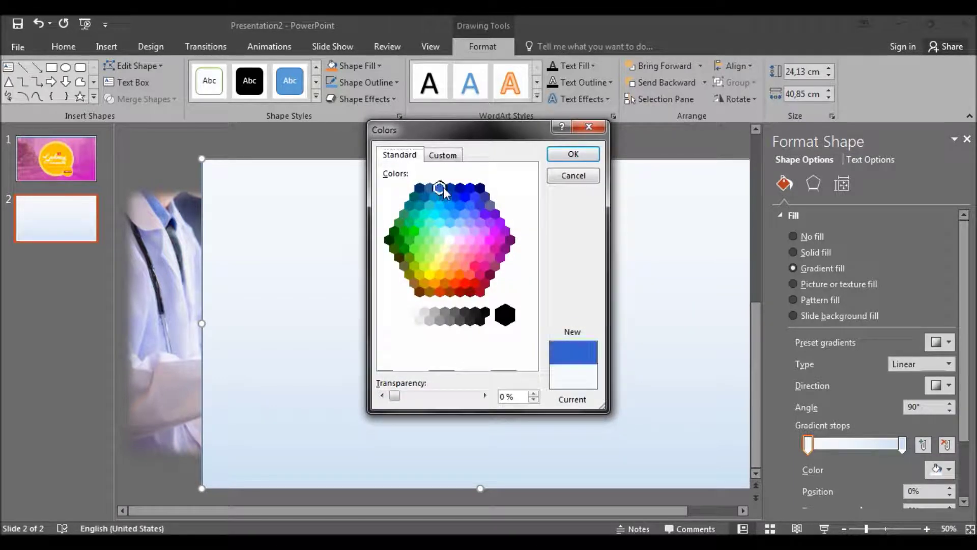
left_click(449, 188)
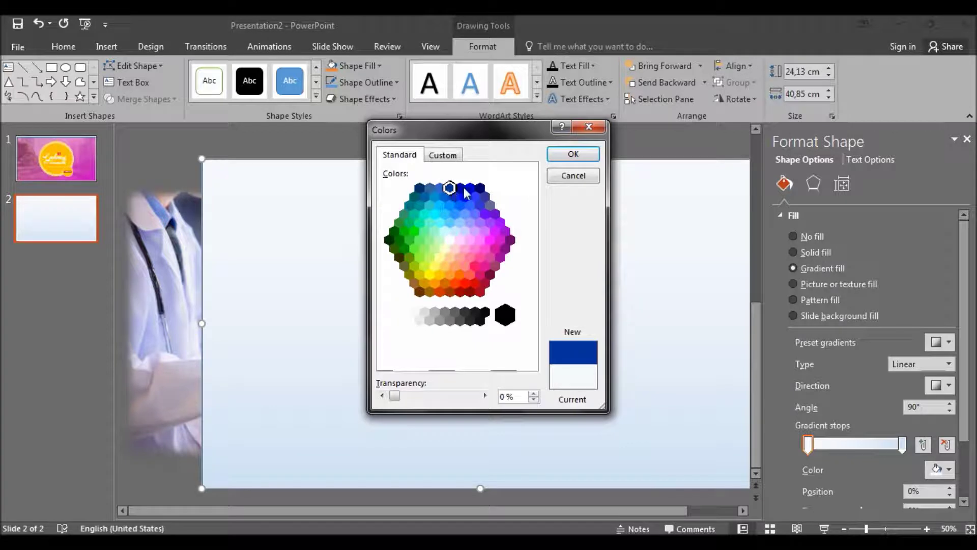
left_click(469, 188)
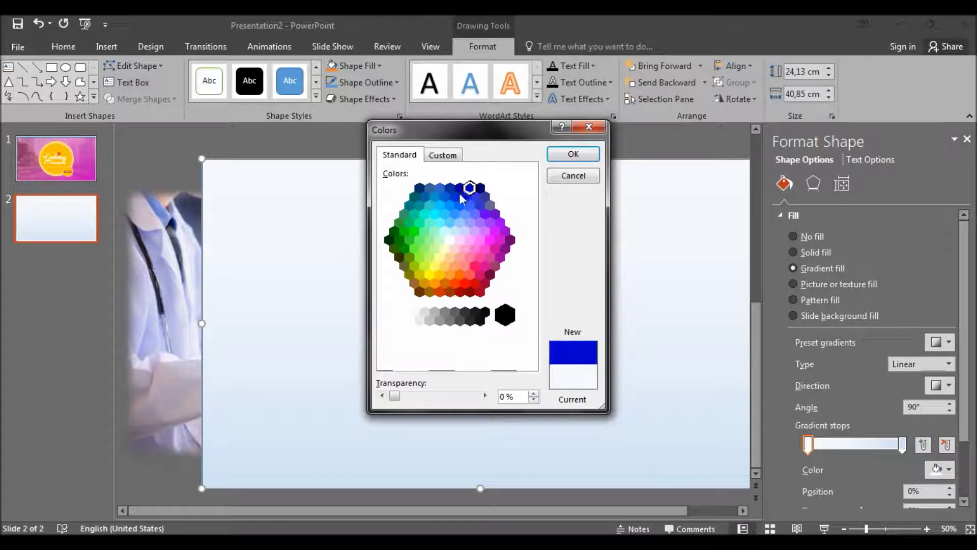
left_click(454, 197)
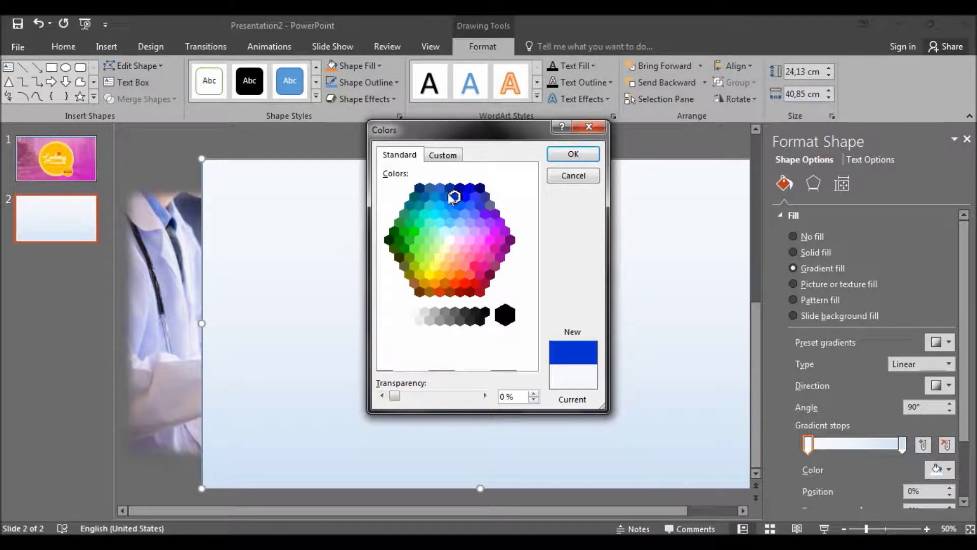
left_click(444, 197)
left_click(469, 187)
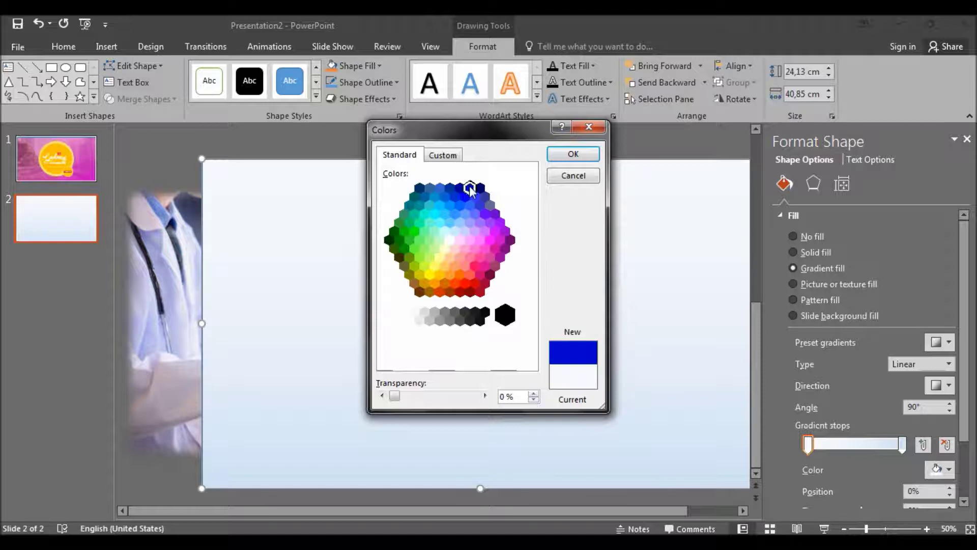
left_click(454, 196)
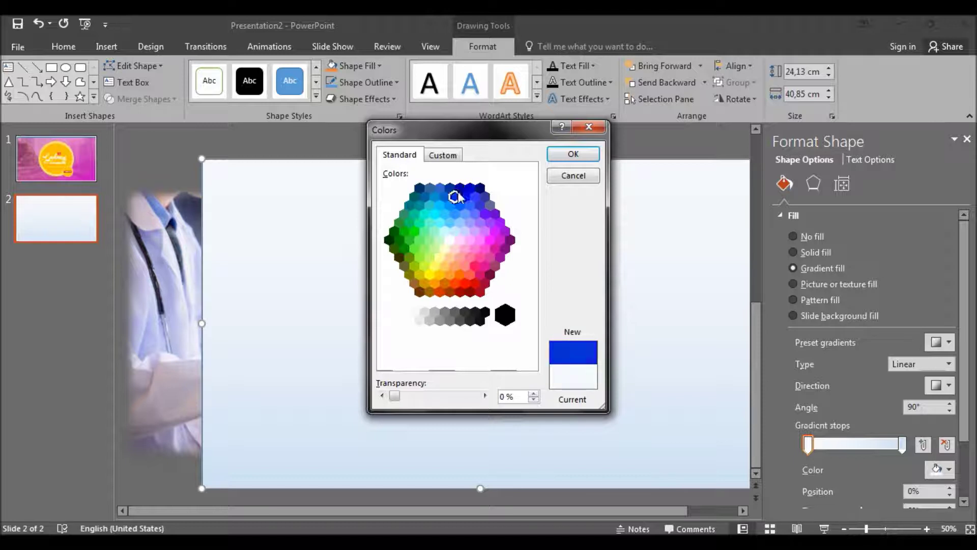
left_click(572, 155)
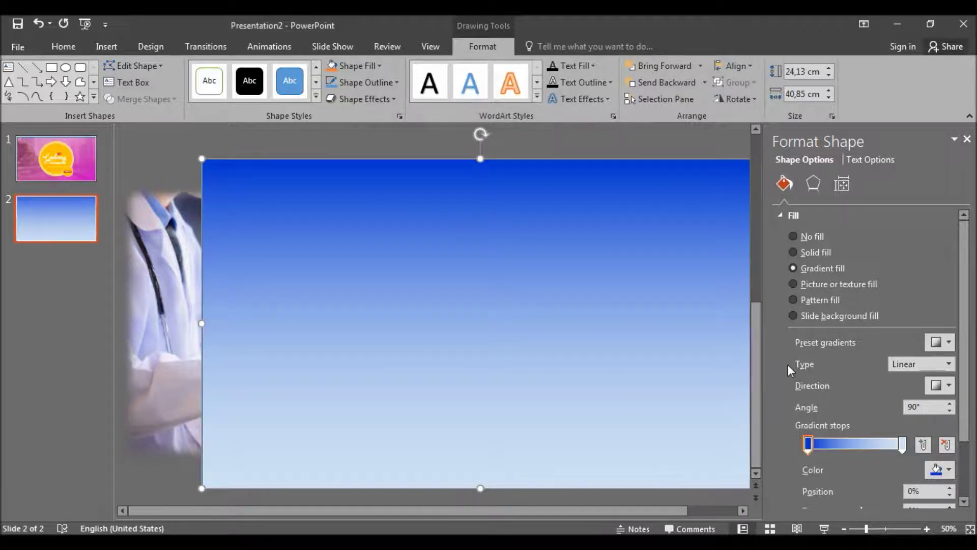
- Set the ending gradient stop to dark teal from the standard colour palette
left_click(902, 444)
left_click(941, 469)
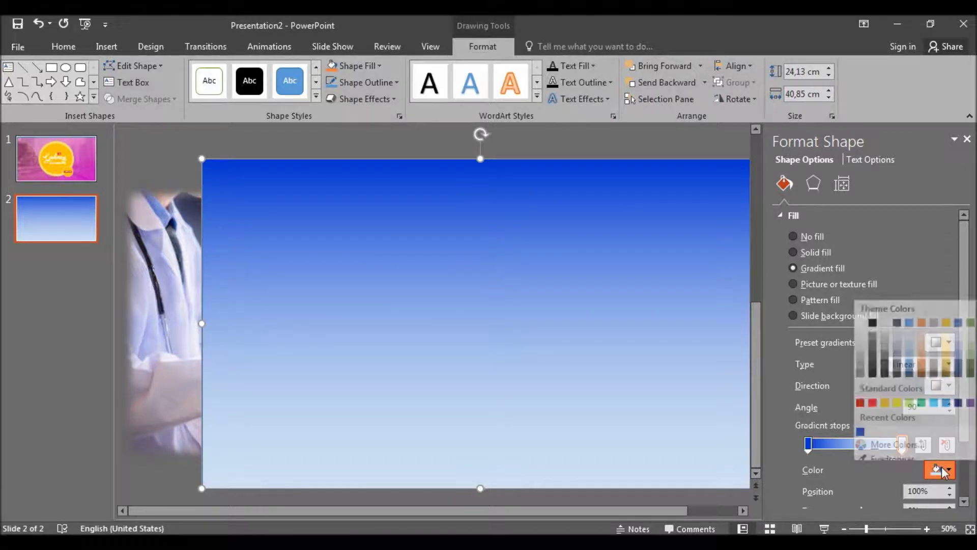
left_click(896, 437)
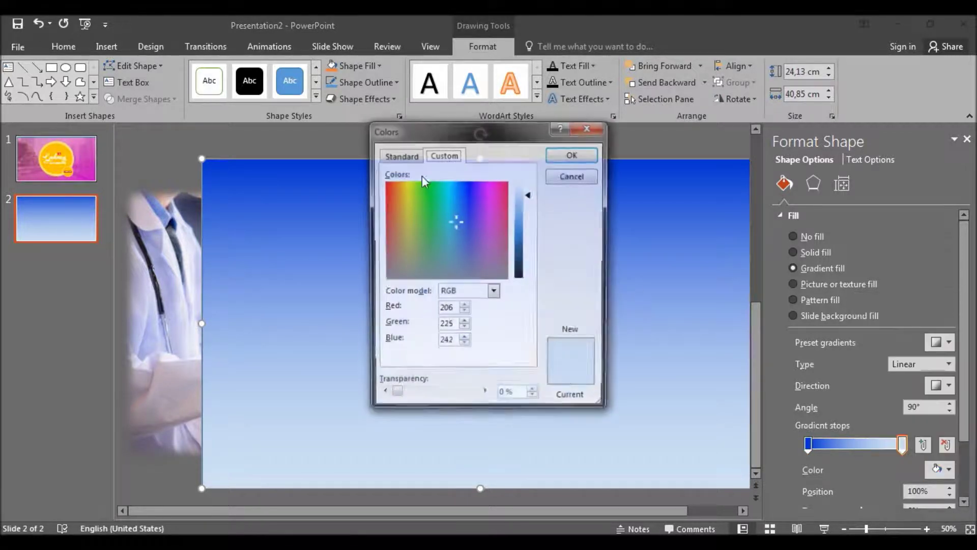
left_click(399, 155)
left_click(419, 204)
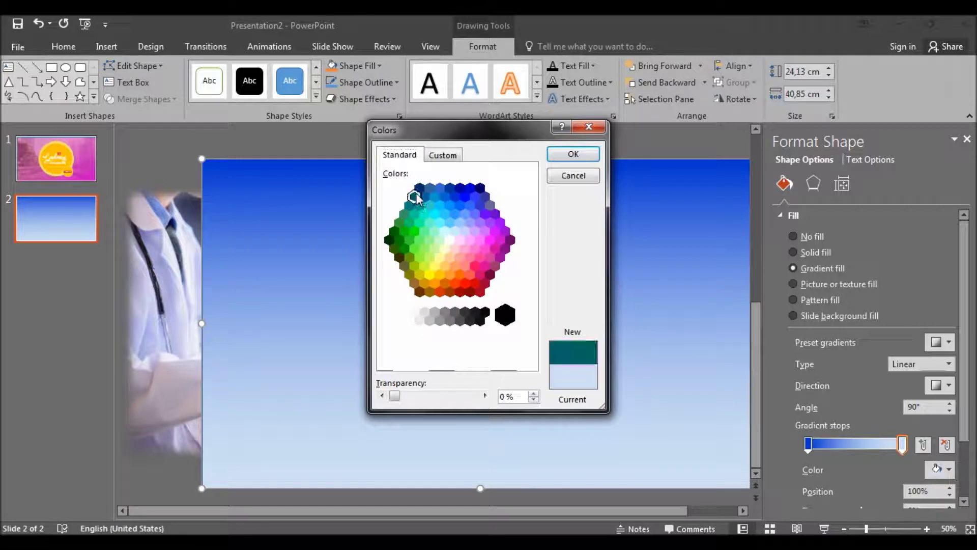
left_click(573, 154)
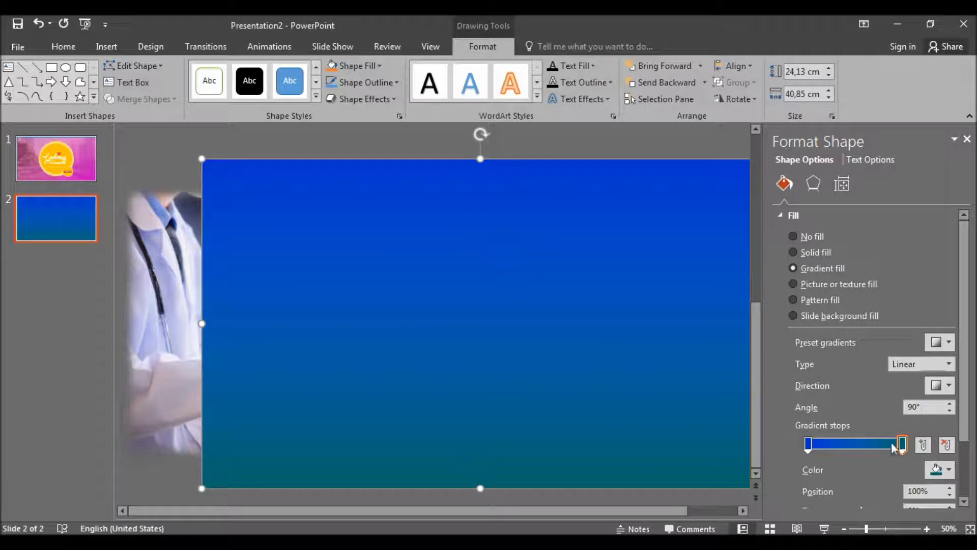
left_click_drag(967, 402, 967, 448)
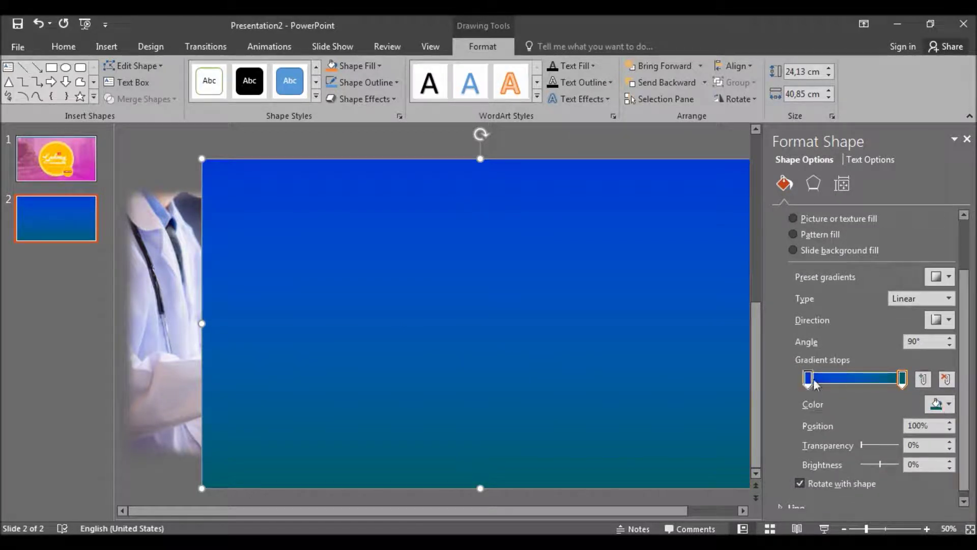
left_click(808, 378)
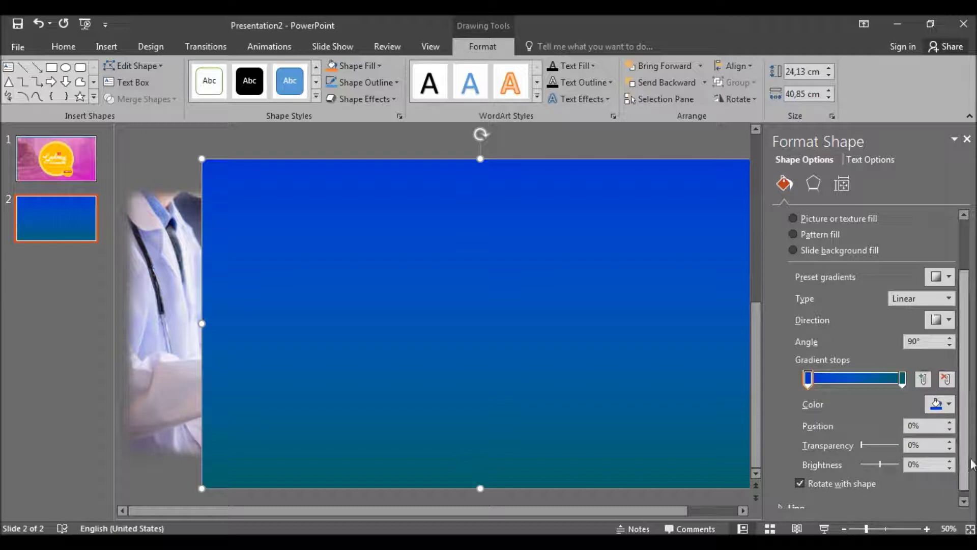
left_click(929, 445)
- Give the starting gradient stop 30% transparency and test several gradient directions
type("30")
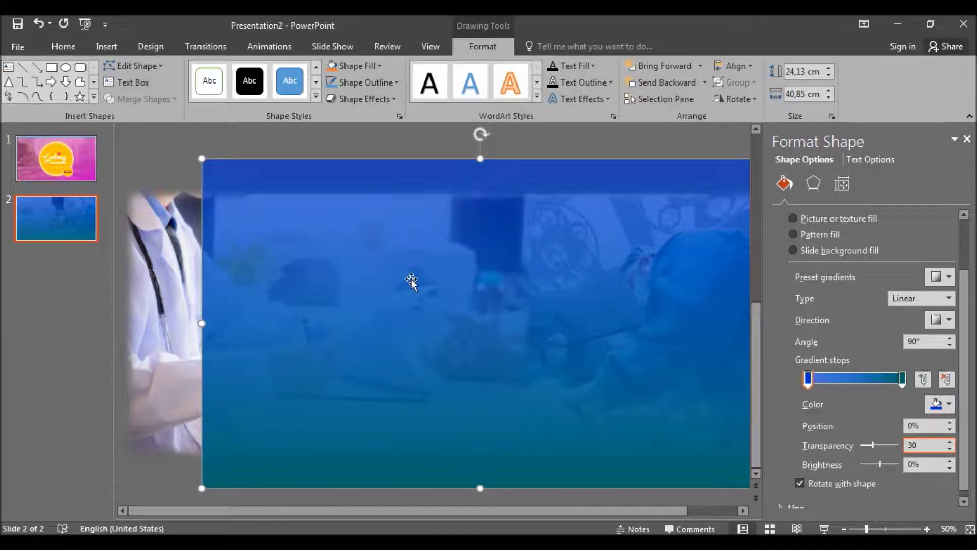
left_click(940, 319)
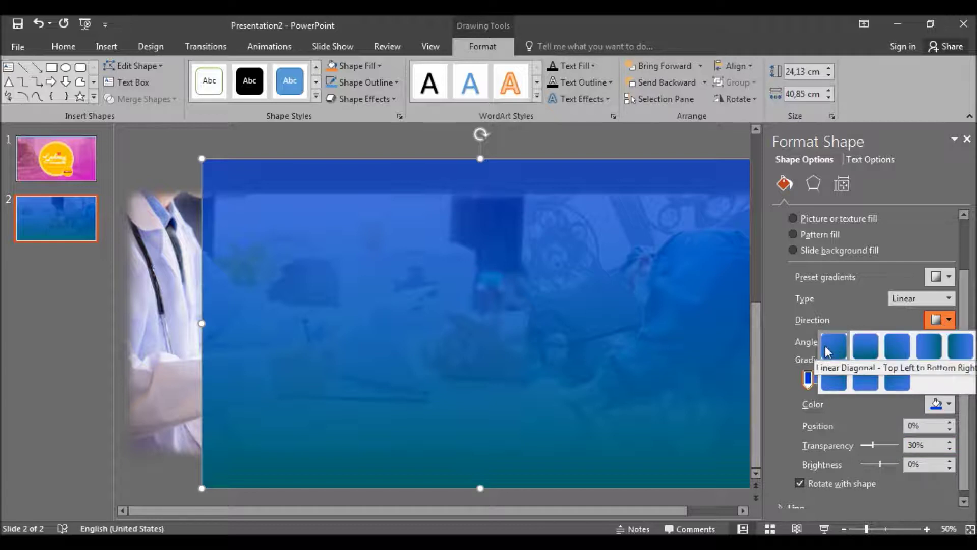
left_click(834, 346)
left_click(950, 319)
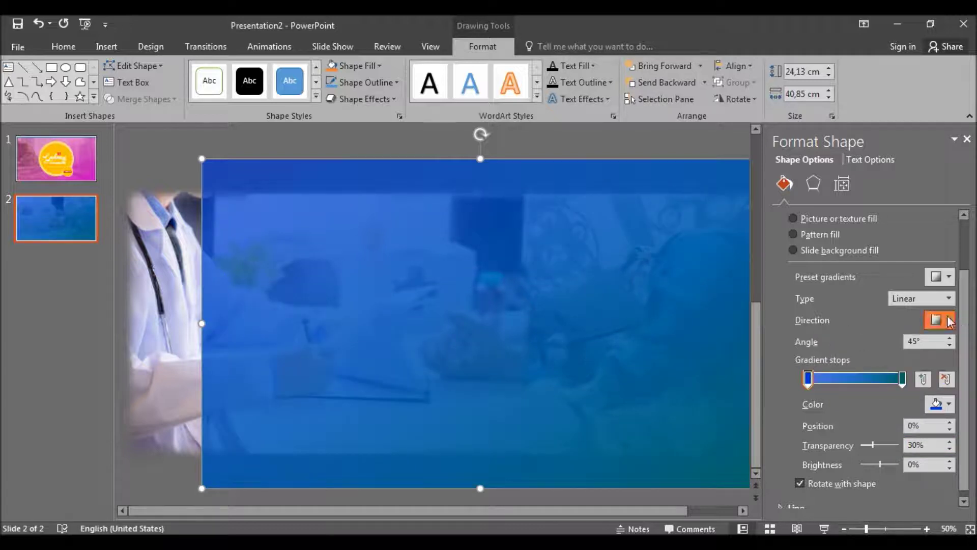
left_click(880, 349)
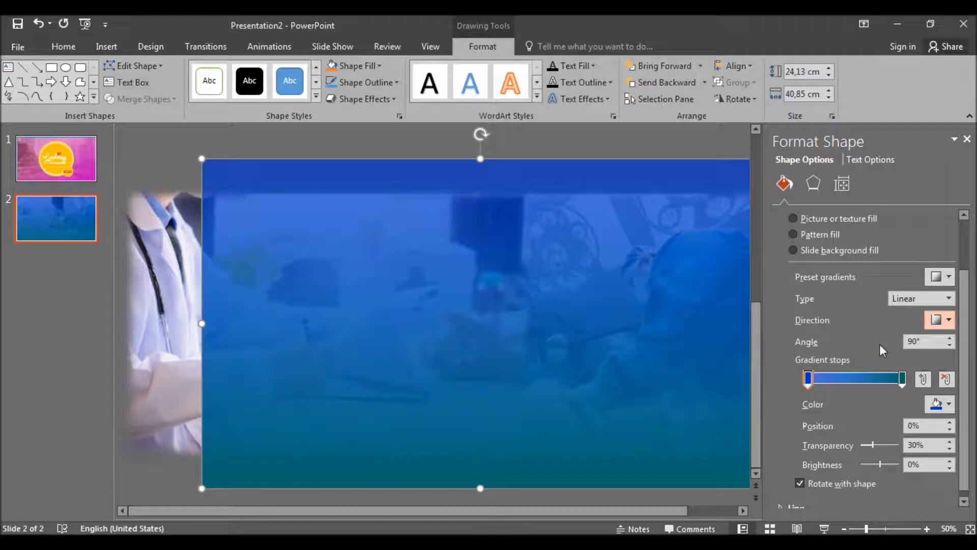
left_click(950, 321)
left_click(897, 347)
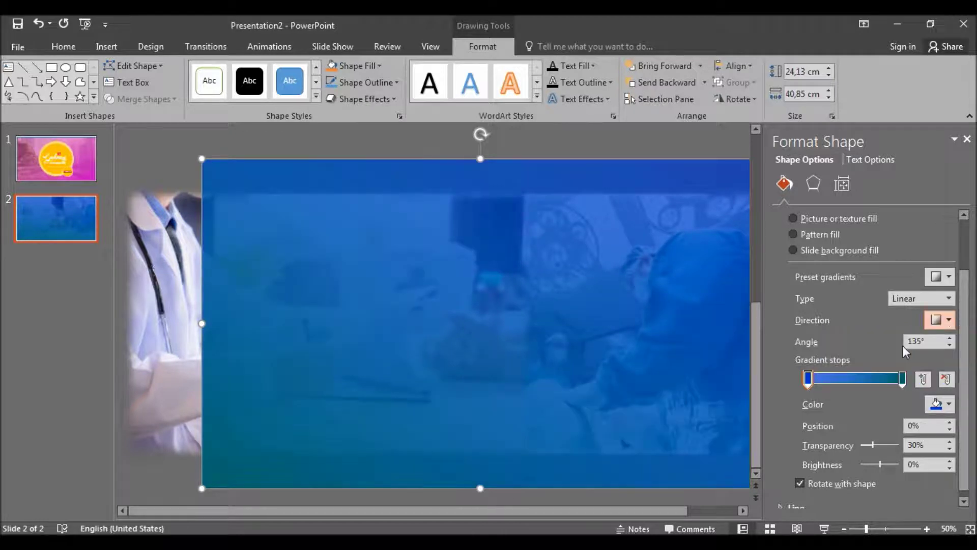
- Settle on the 45° Linear Diagonal – Top Left to Bottom Right gradient direction
left_click(949, 319)
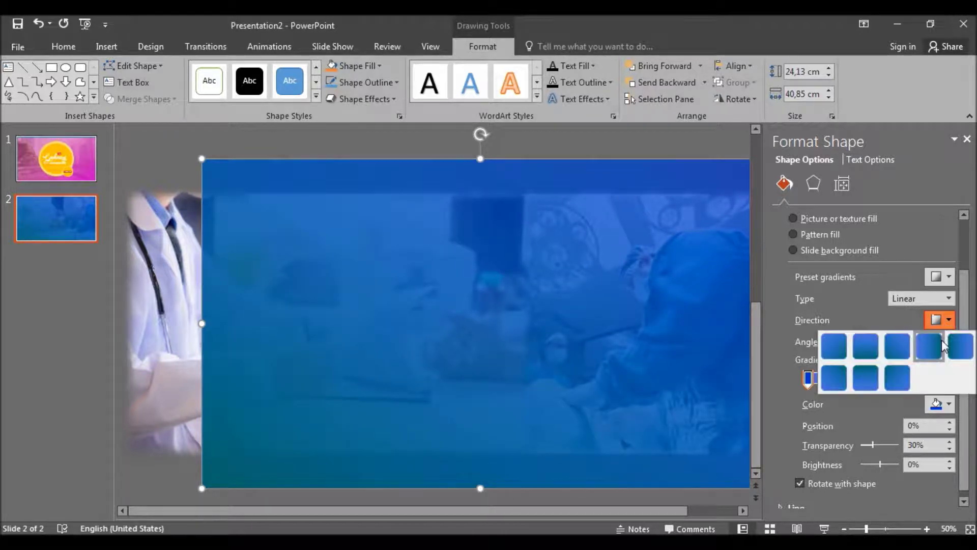
left_click(946, 346)
left_click(949, 320)
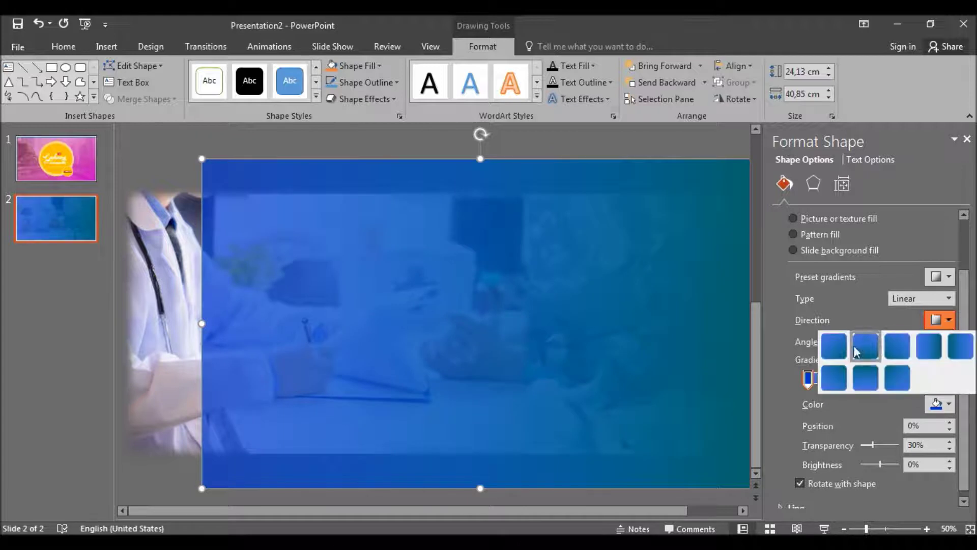
left_click(830, 348)
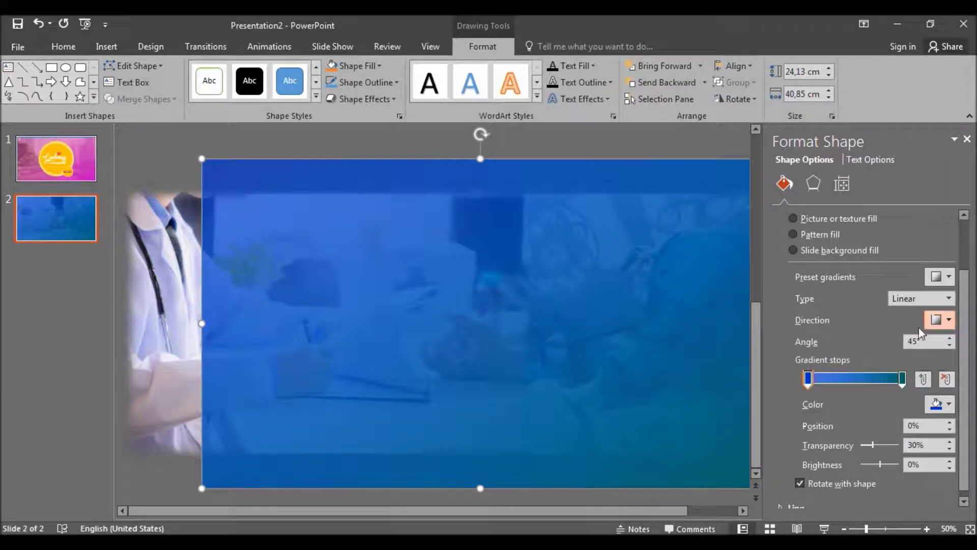
left_click(949, 320)
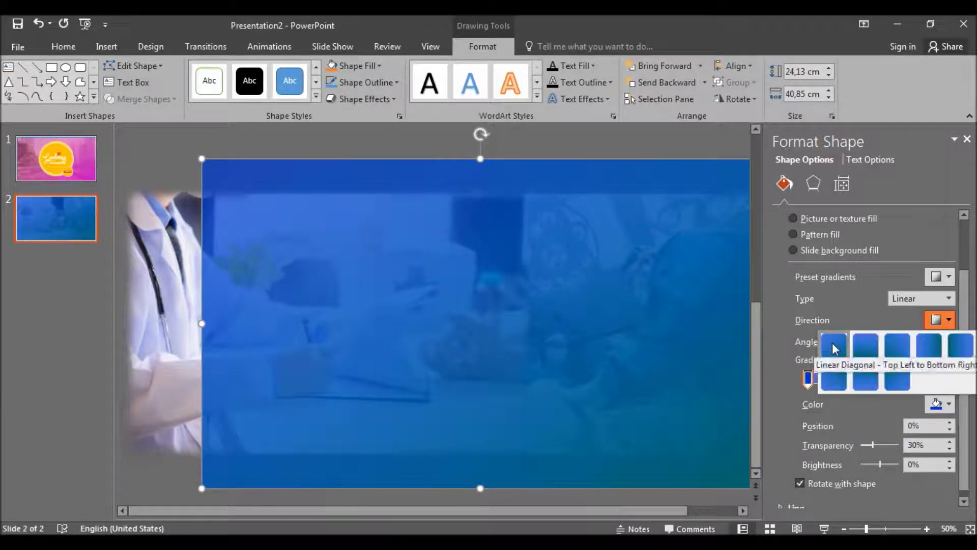
left_click(833, 348)
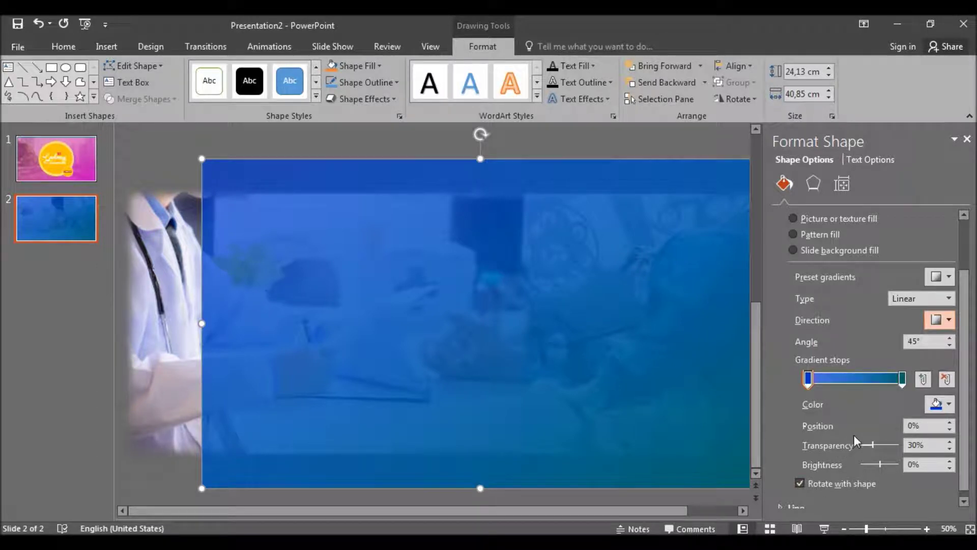
left_click(902, 380)
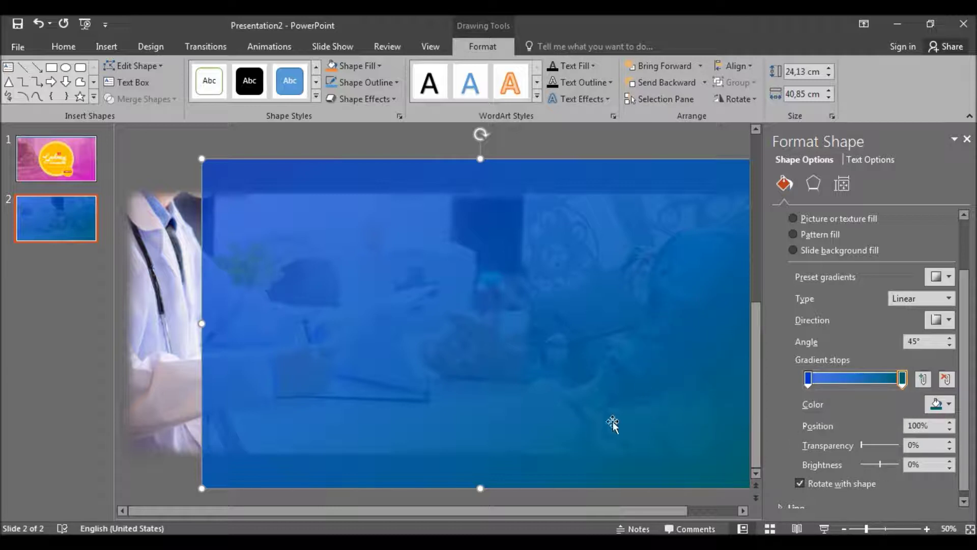
- Crop the doctor photo's left side to line up with the rectangle's left edge
left_click(969, 141)
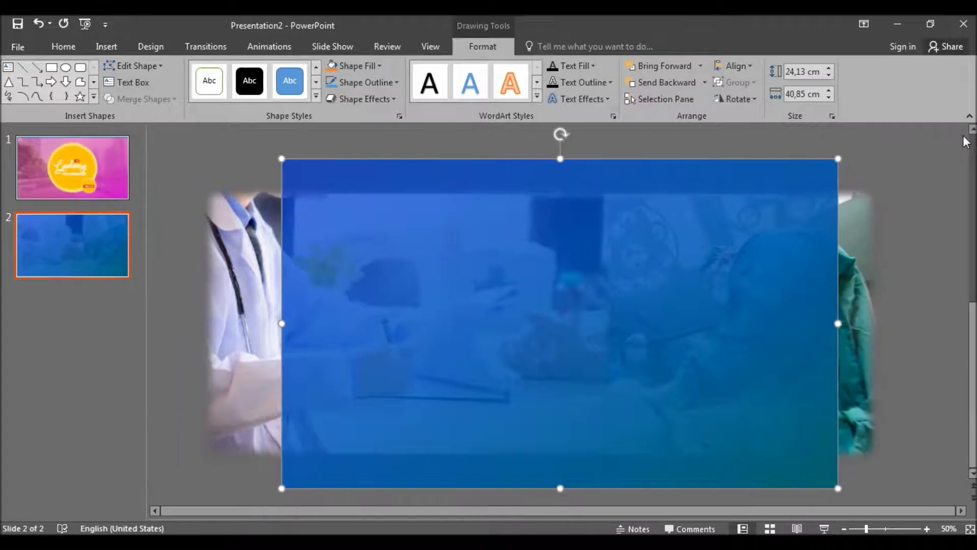
left_click(894, 225)
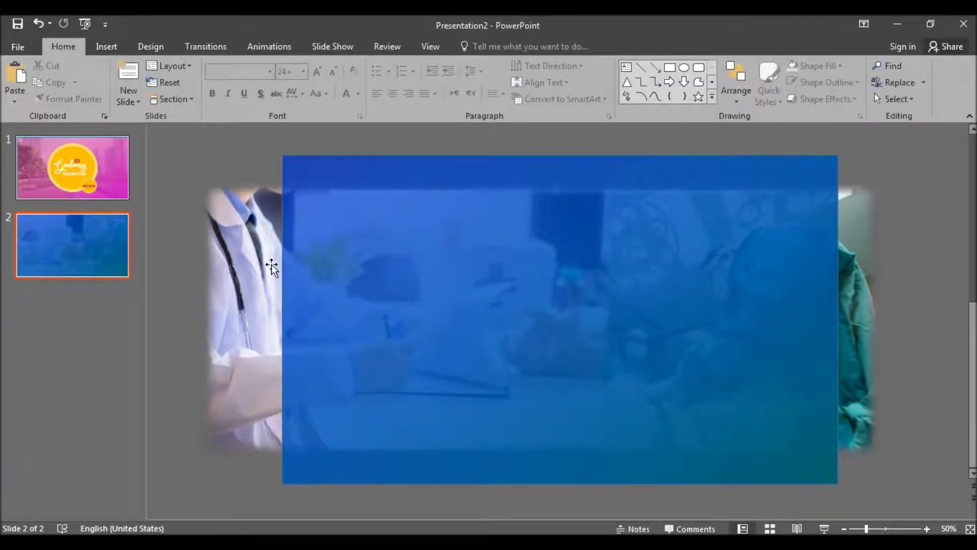
left_click(237, 257)
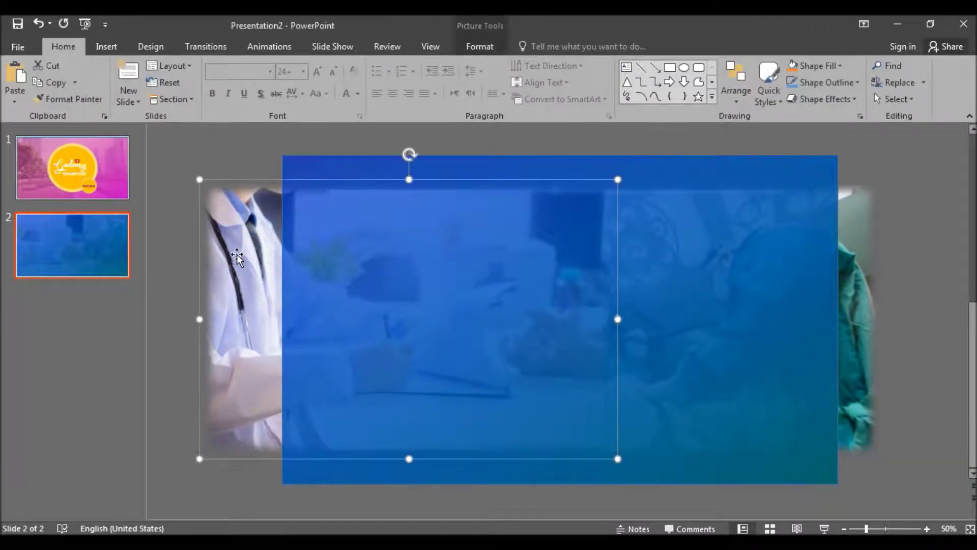
left_click(741, 264)
left_click(862, 293)
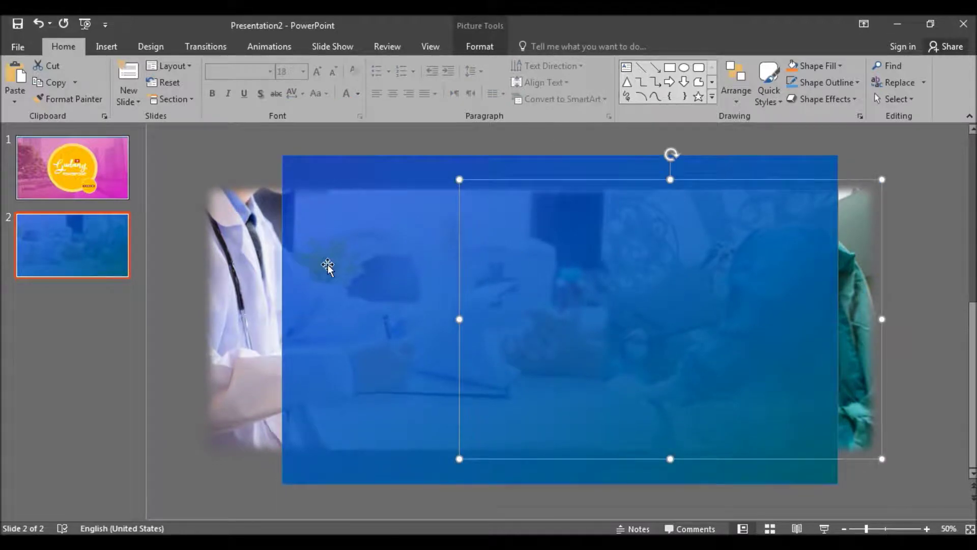
left_click(232, 280)
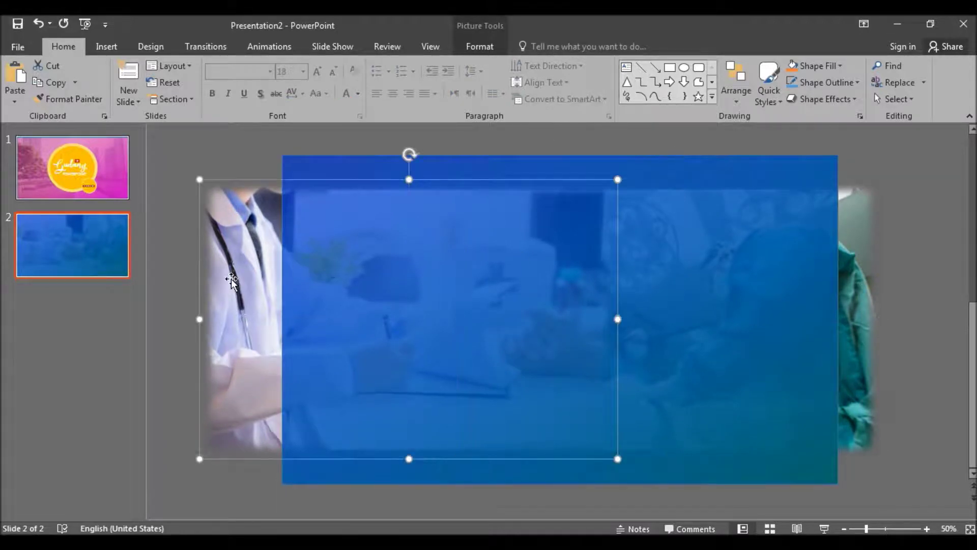
left_click(479, 50)
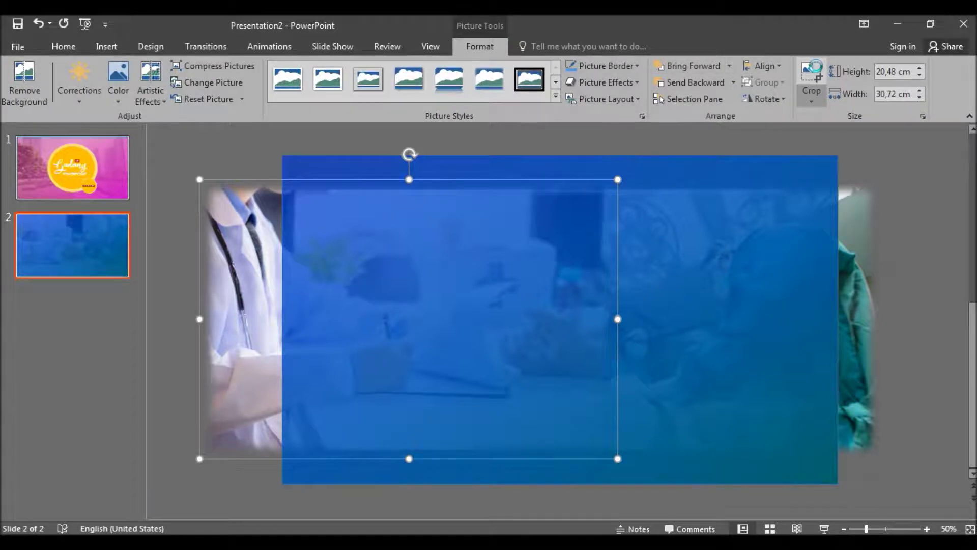
left_click(813, 71)
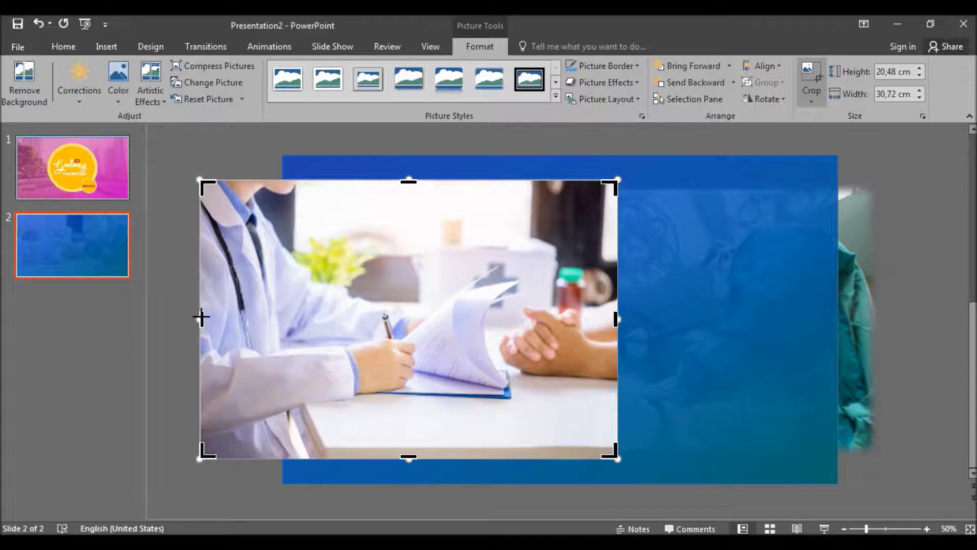
mouse_move(220, 316)
left_mouse_down()
mouse_move(313, 318)
mouse_move(294, 327)
left_mouse_up()
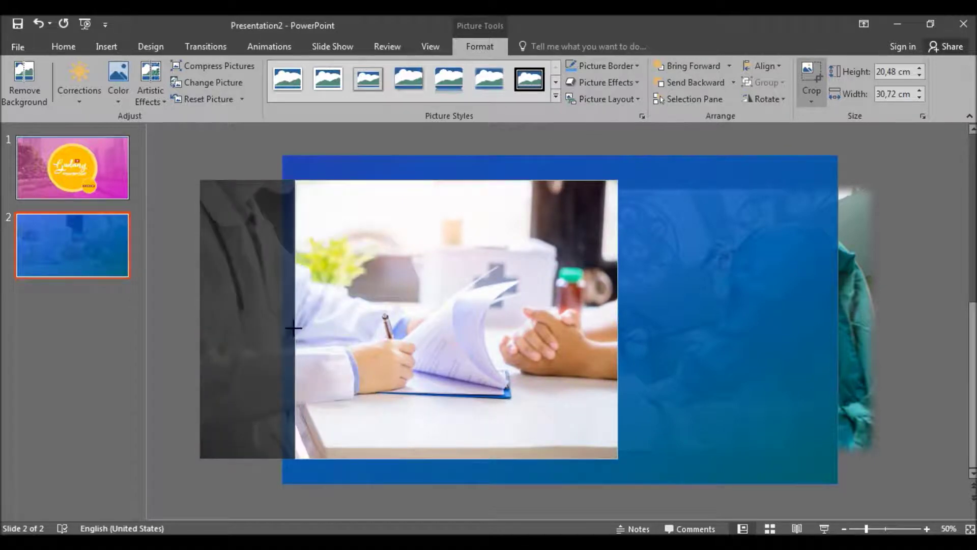
left_click_drag(294, 327, 283, 328)
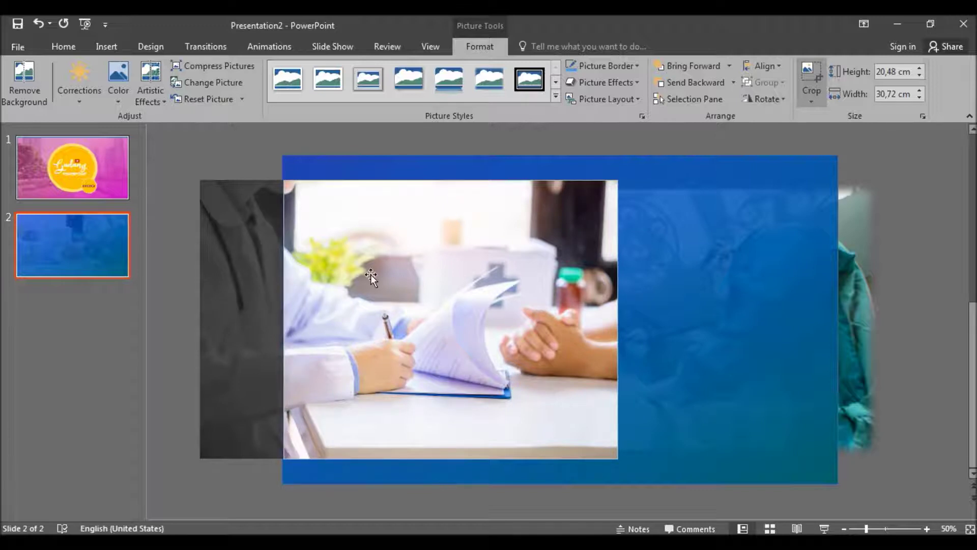
left_click(811, 73)
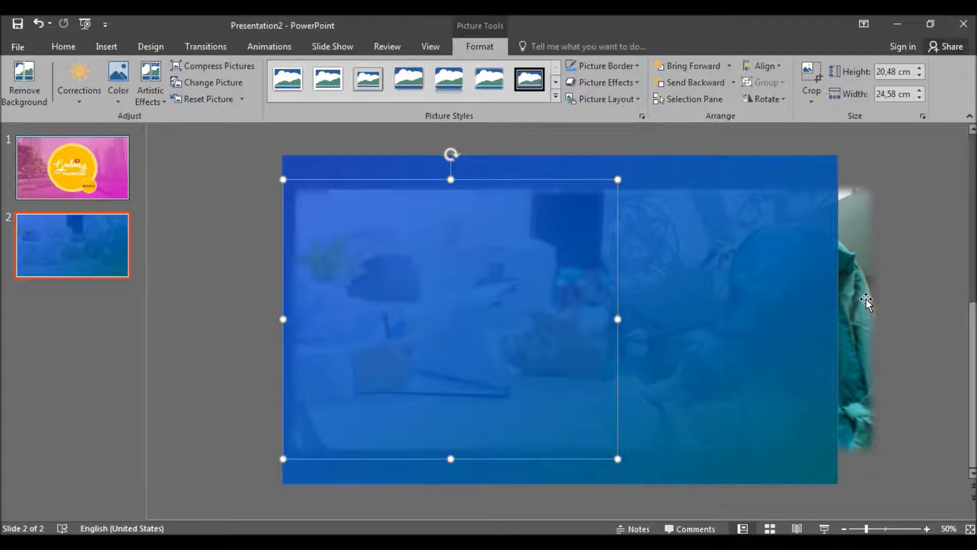
key("ctrl+z")
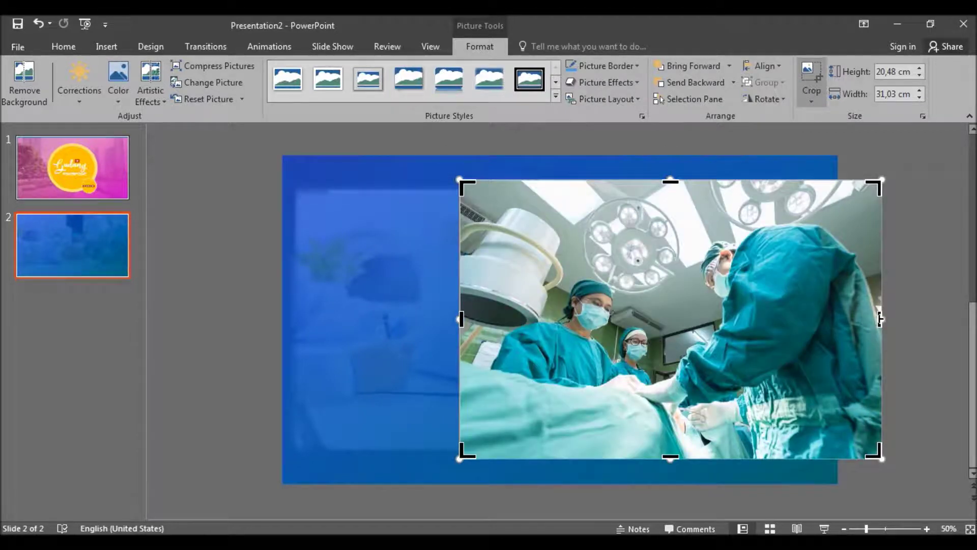
- Crop the surgery photo's right side to the rectangle's edge, 27,75 cm wide
mouse_move(880, 319)
left_mouse_down()
mouse_move(827, 334)
mouse_move(835, 335)
left_mouse_up()
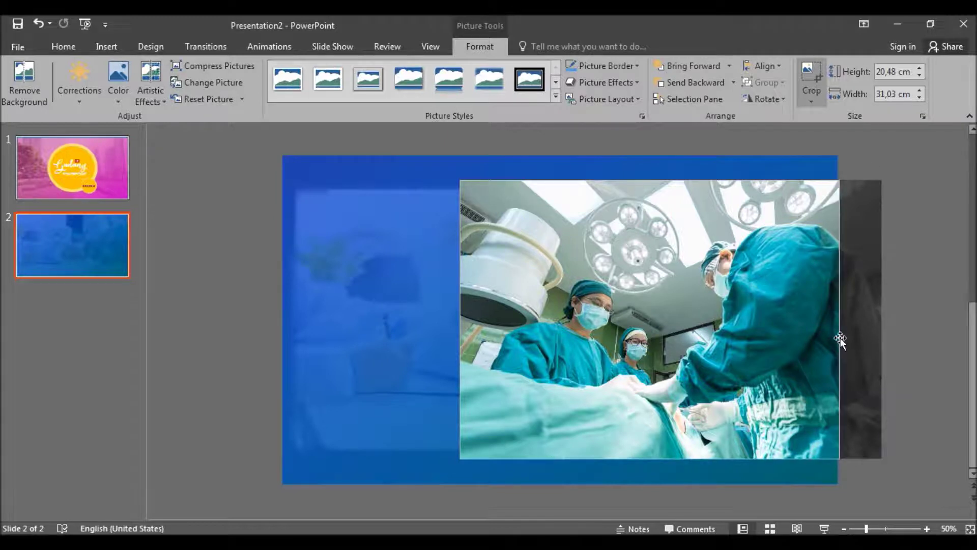
left_click_drag(836, 336, 840, 338)
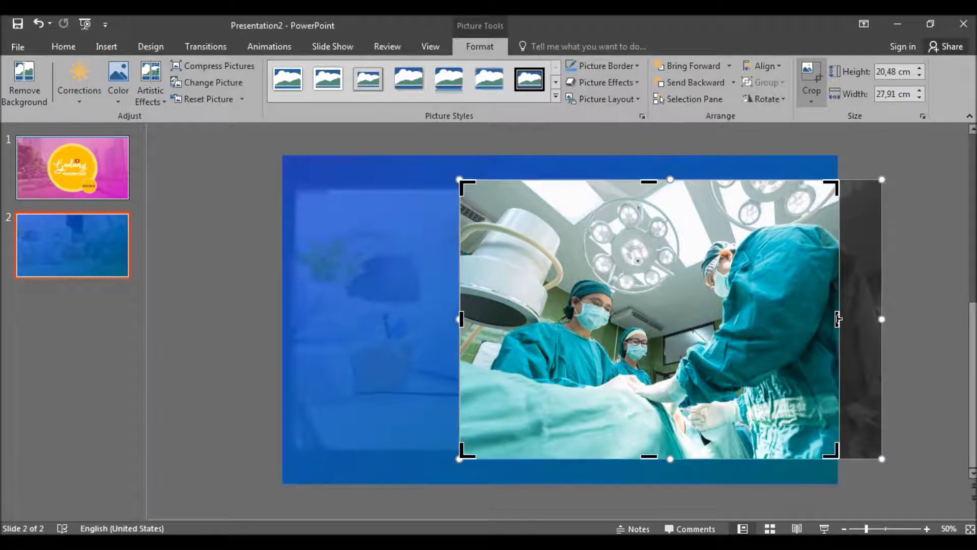
left_click_drag(838, 319, 838, 321)
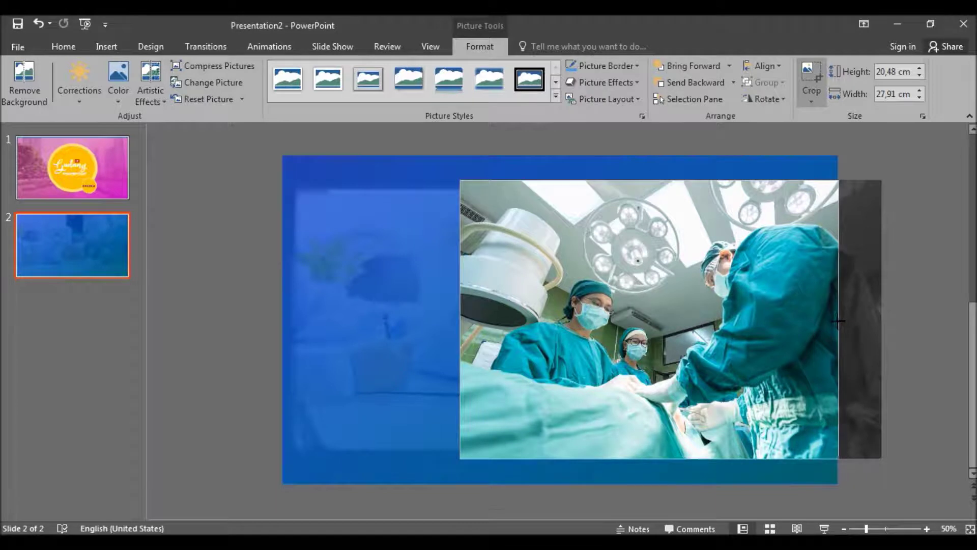
left_click_drag(838, 321, 838, 321)
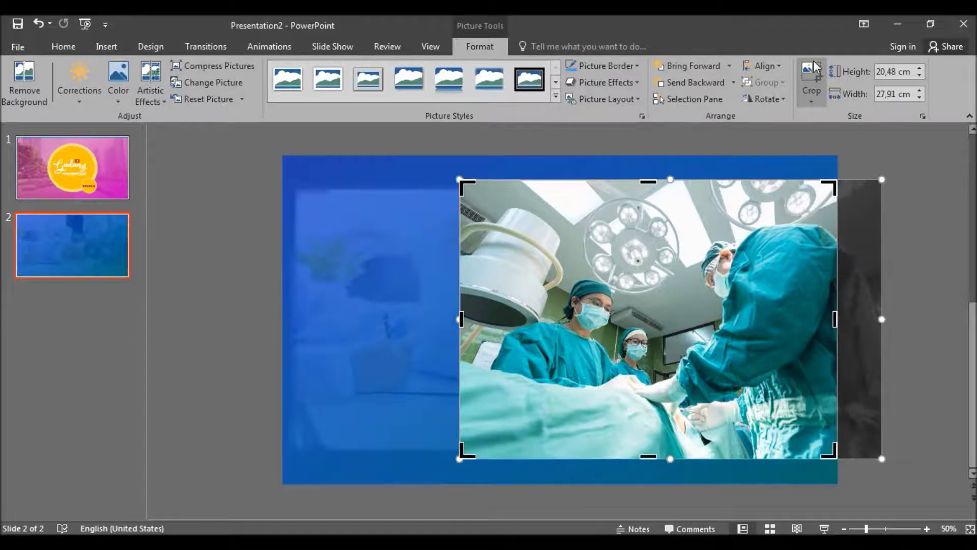
left_click(816, 74)
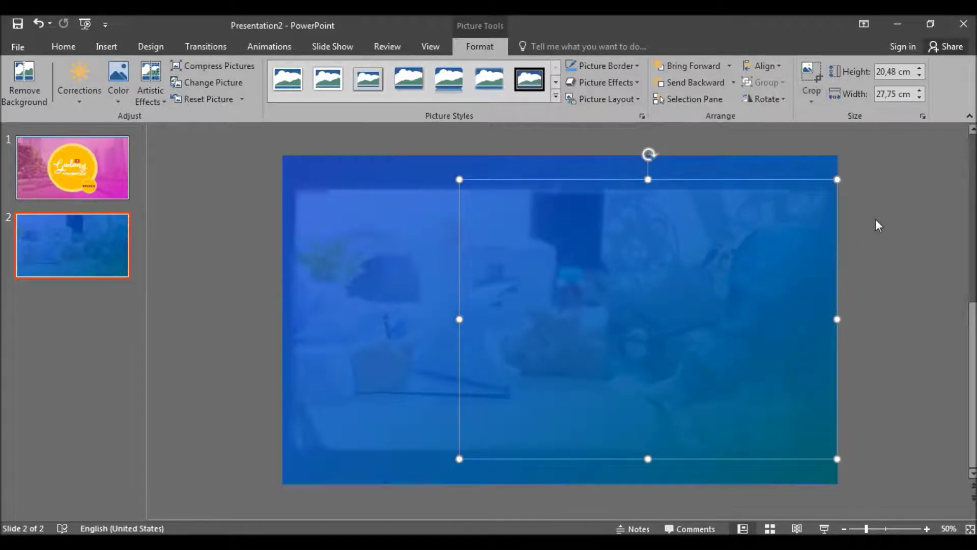
left_click(876, 222)
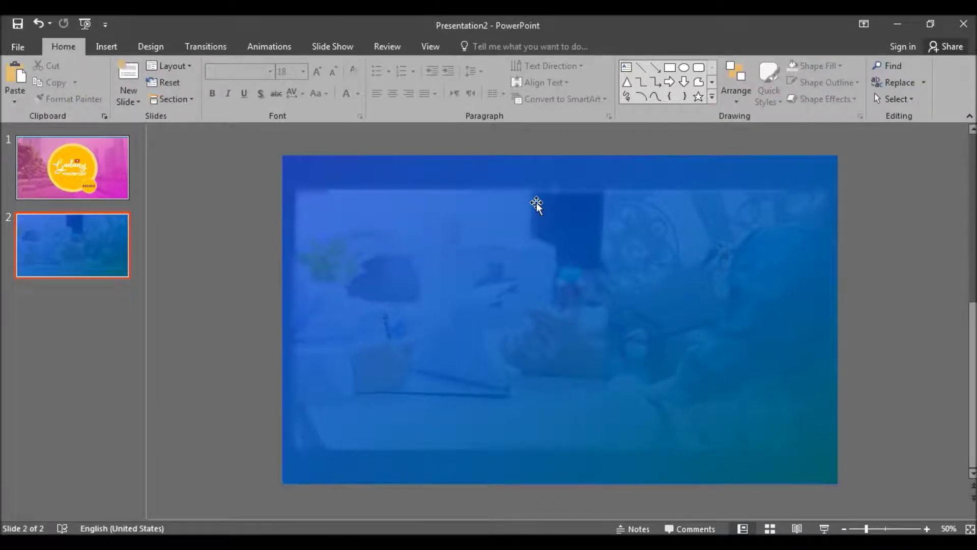
- Draw an oval circle near the slide centre over the blue full-slide rectangle
left_click(585, 246)
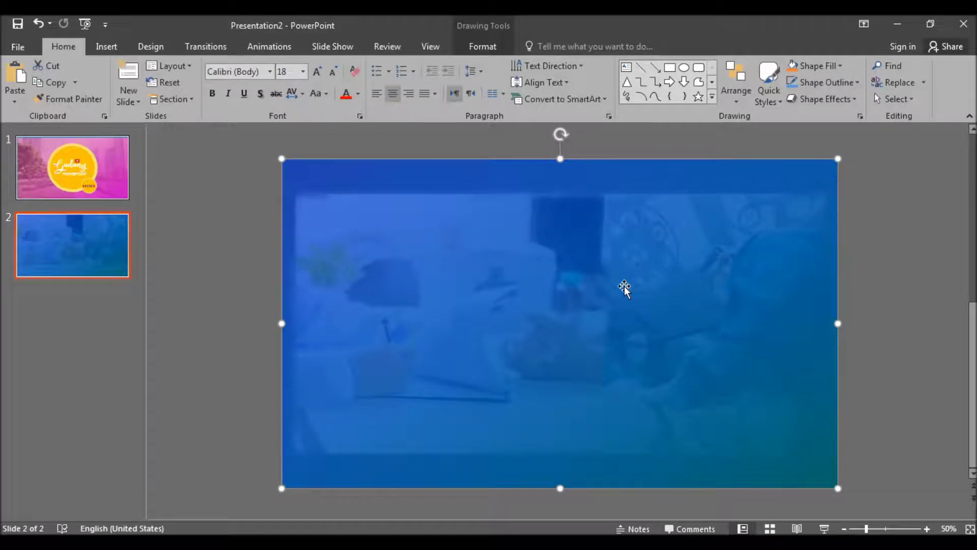
left_click(107, 46)
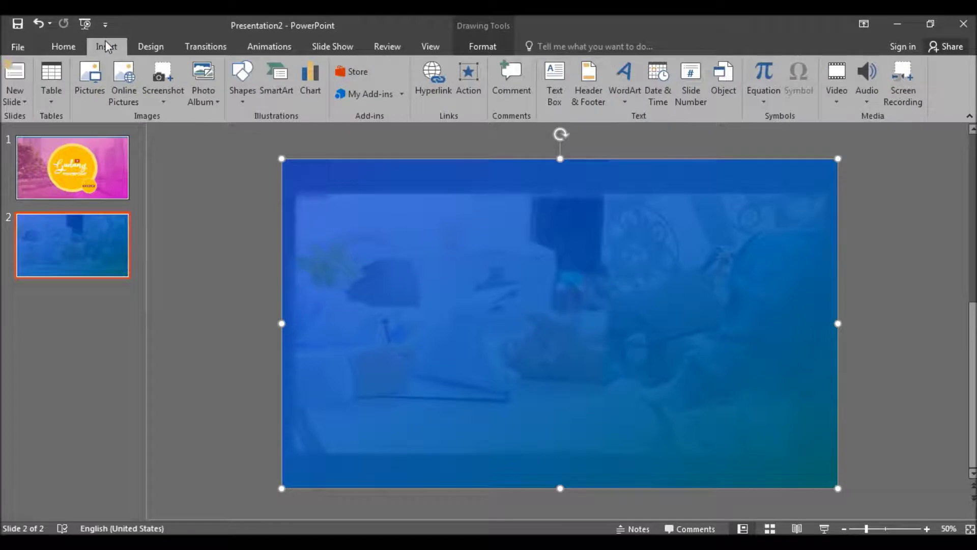
left_click(240, 91)
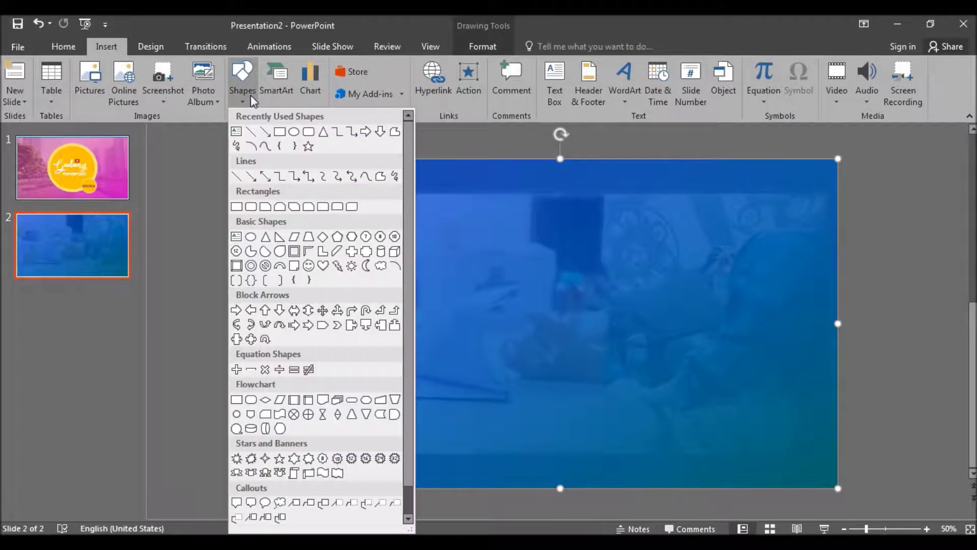
left_click(294, 132)
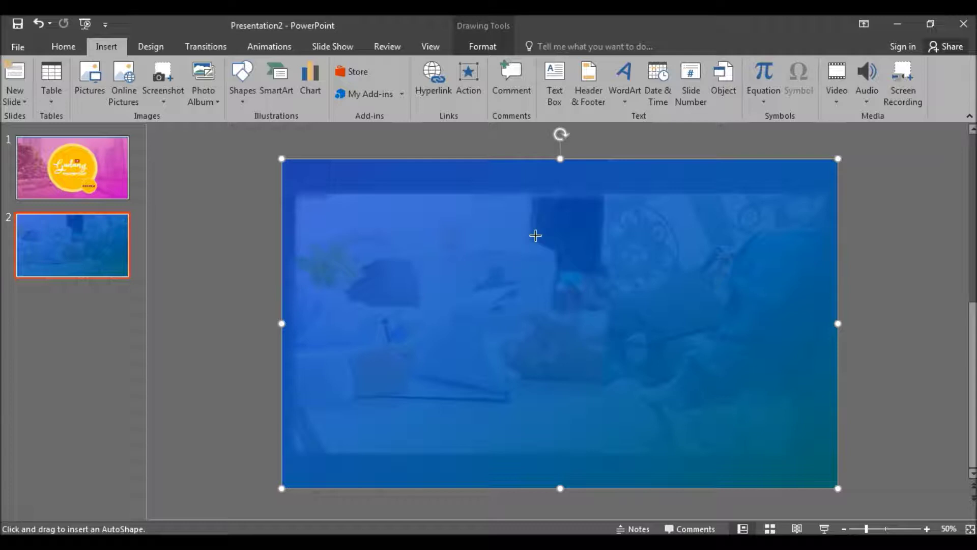
left_click_drag(503, 240, 607, 345)
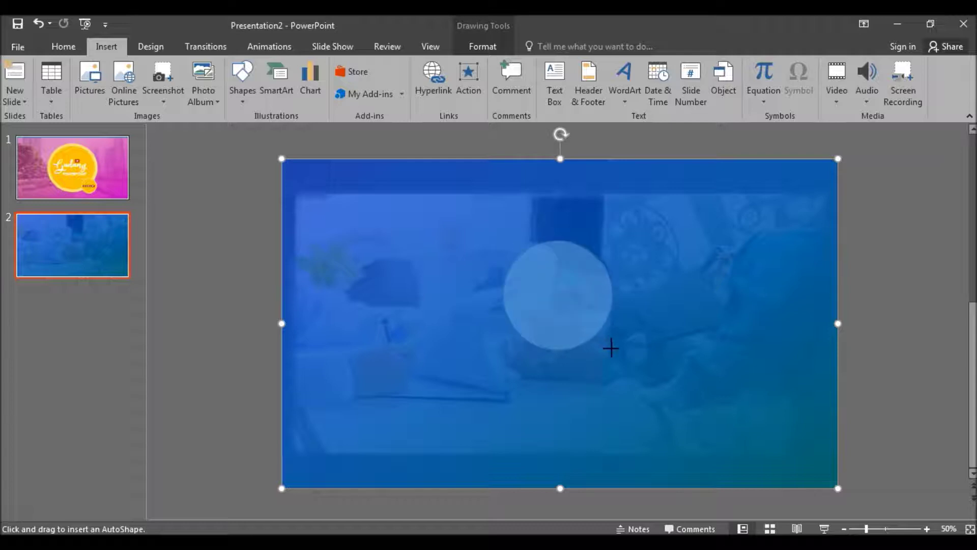
left_click_drag(607, 346, 617, 351)
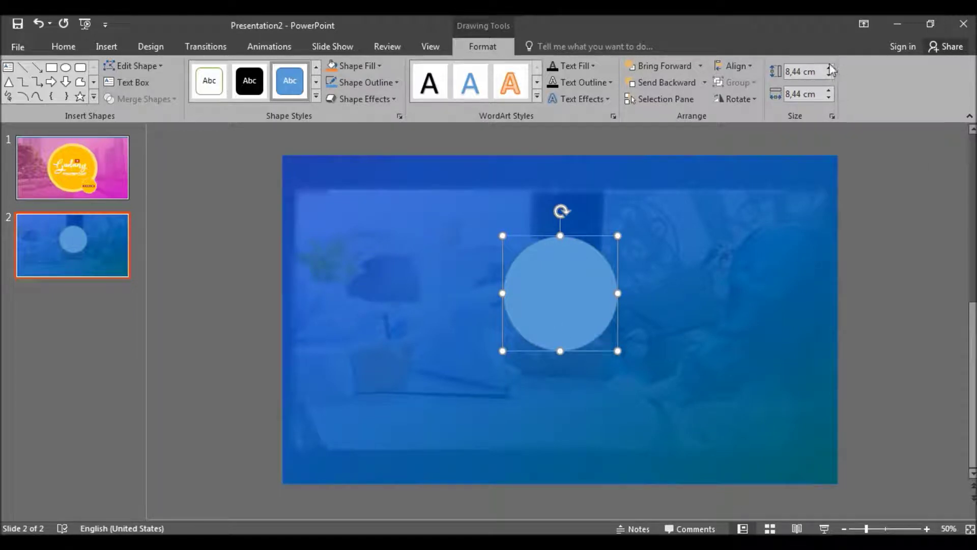
- Size the circle to 9 cm by 9 cm and nudge it slightly right
left_click(815, 70)
key("ctrl+a")
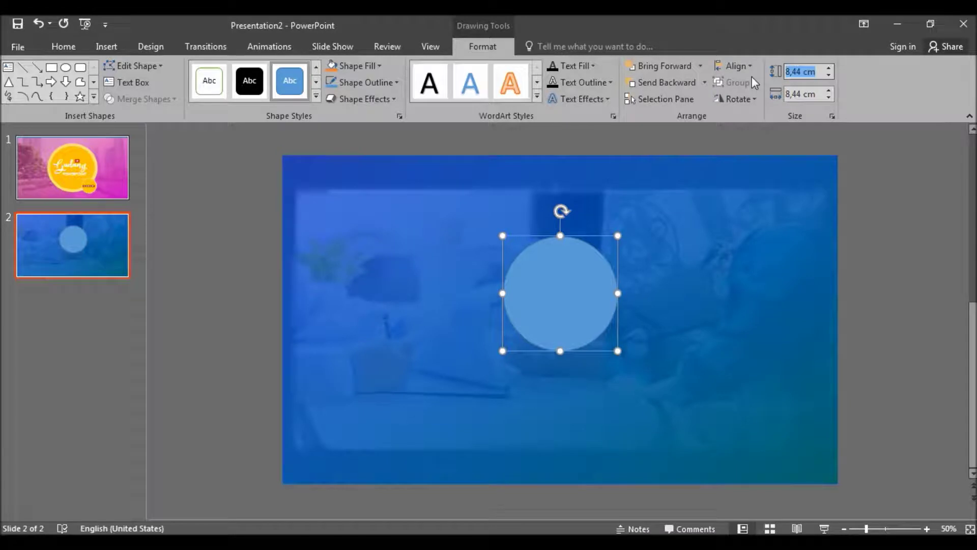
type("9")
left_click(820, 92)
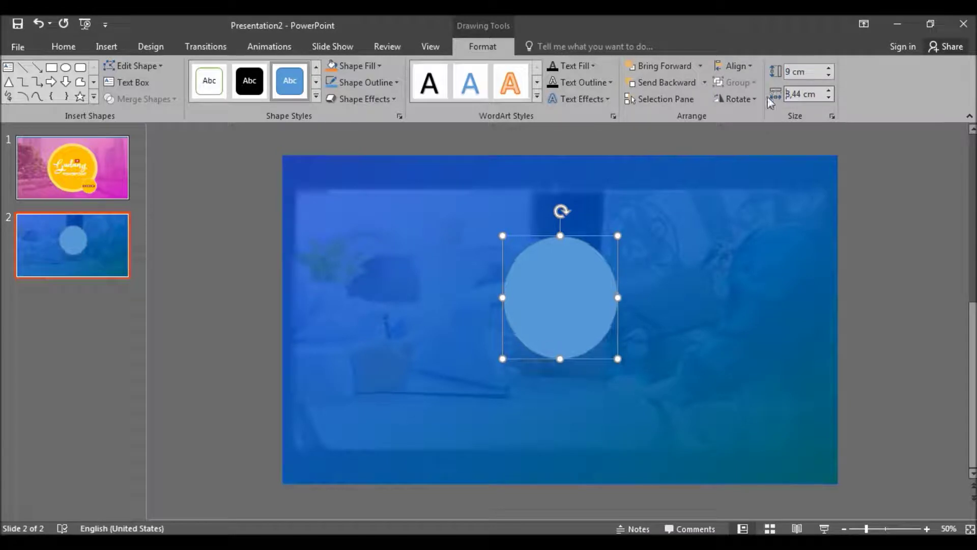
type("9")
key("Return")
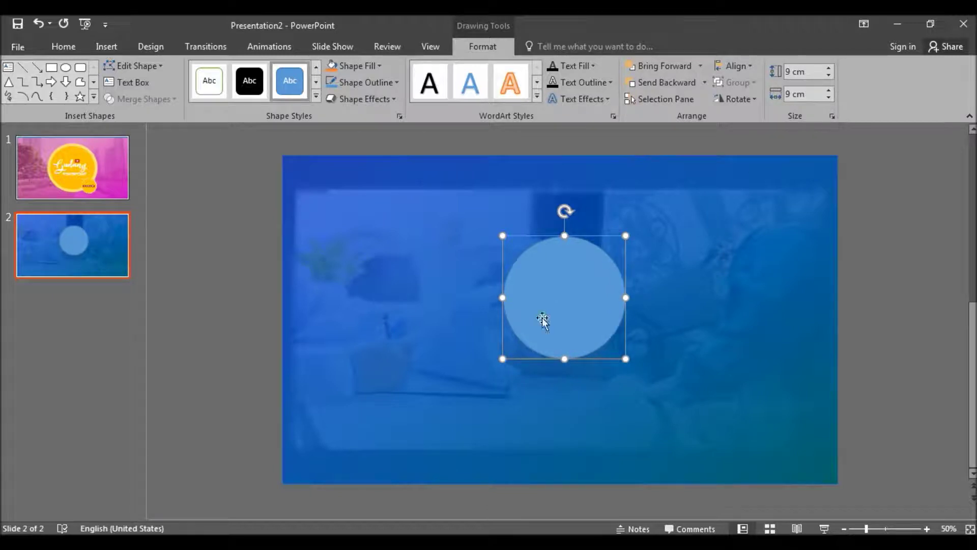
mouse_move(548, 312)
left_mouse_down()
mouse_move(553, 294)
mouse_move(565, 313)
left_mouse_up()
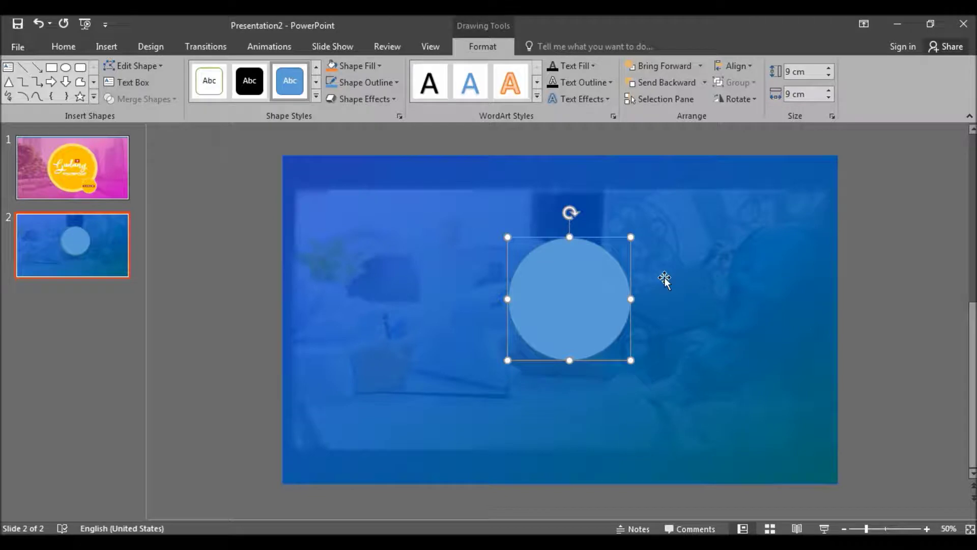
left_click(431, 45)
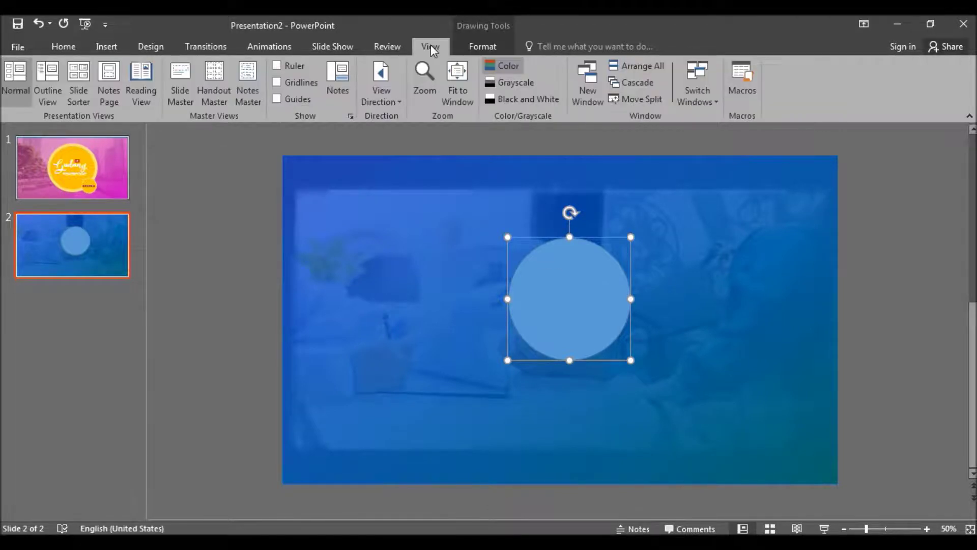
- Open Slide Master view and delete every placeholder from the title slide layout
left_click(184, 93)
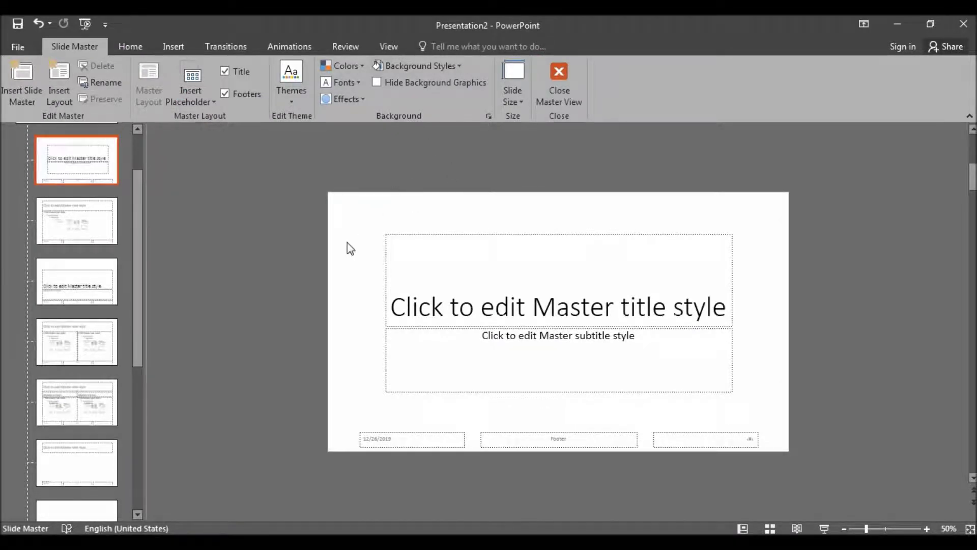
key("ctrl+a")
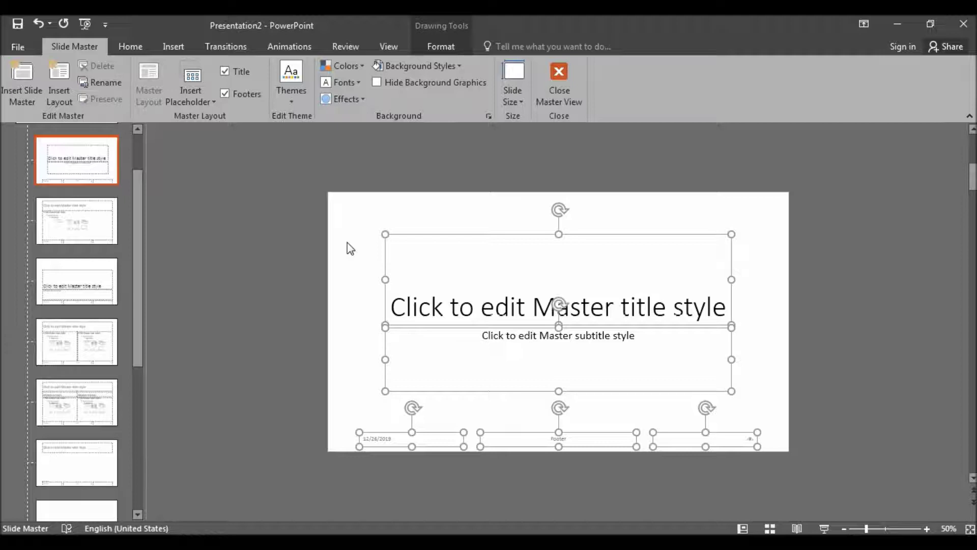
key("Delete")
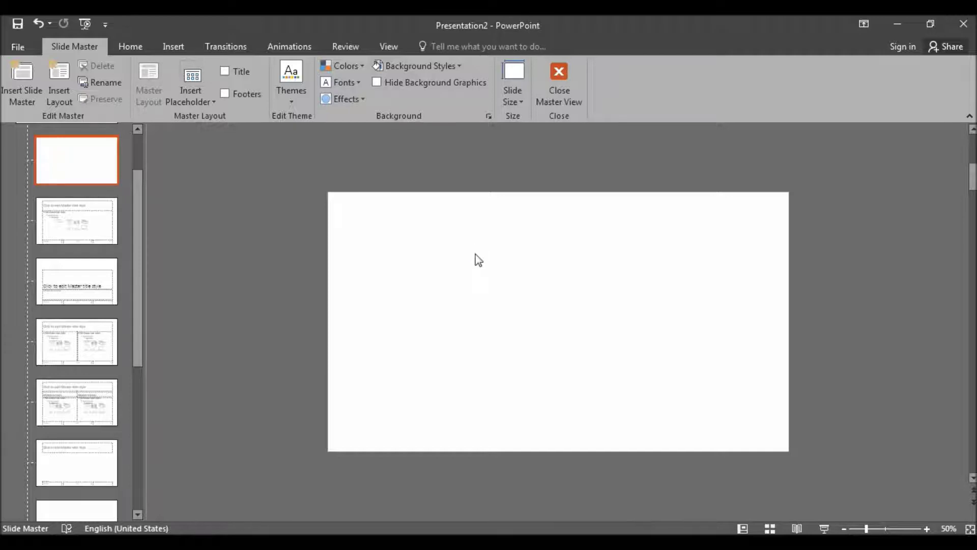
- Paste the blue circle onto the blank layout and draw a picture placeholder over it
key("ctrl+v")
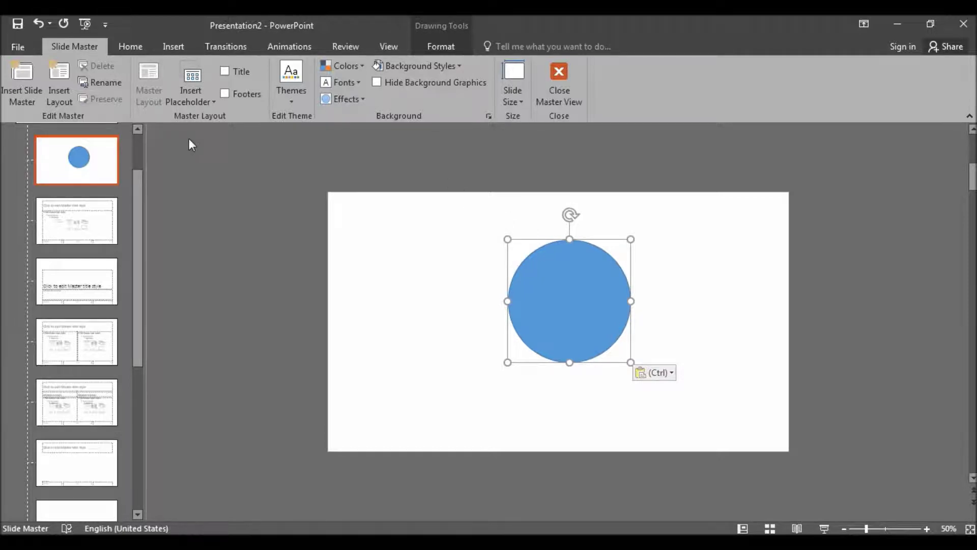
left_click(192, 99)
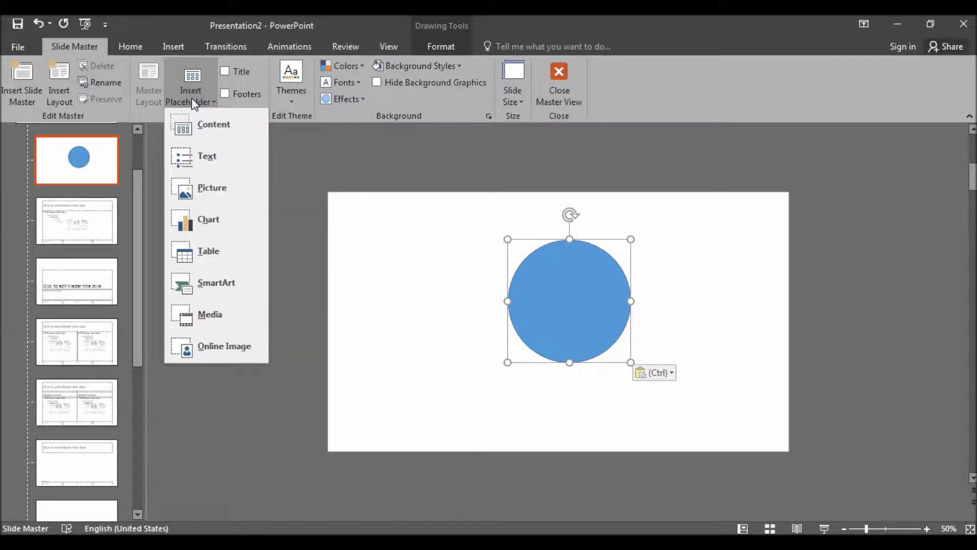
left_click(201, 188)
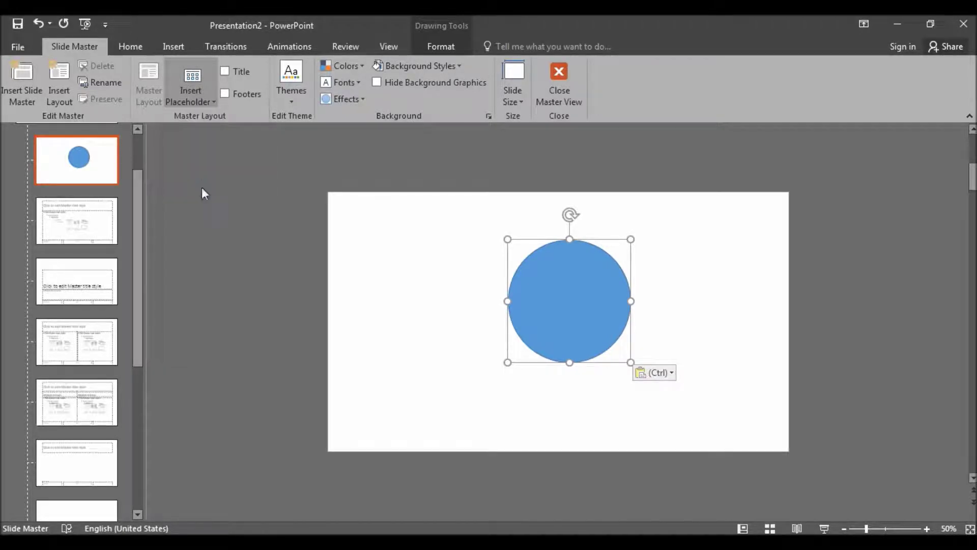
left_click_drag(479, 213, 657, 393)
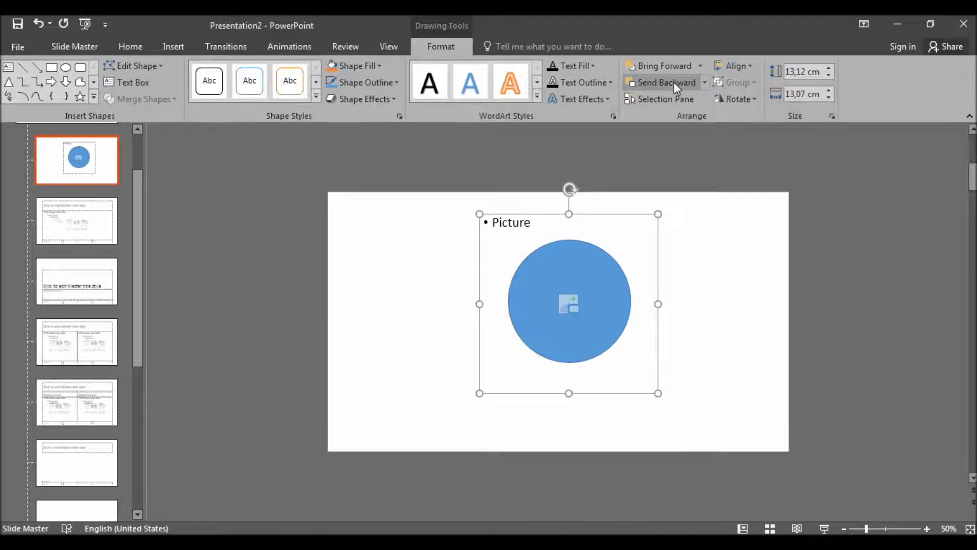
- Send the placeholder behind the circle and merge the two shapes with Intersect
left_click(674, 81)
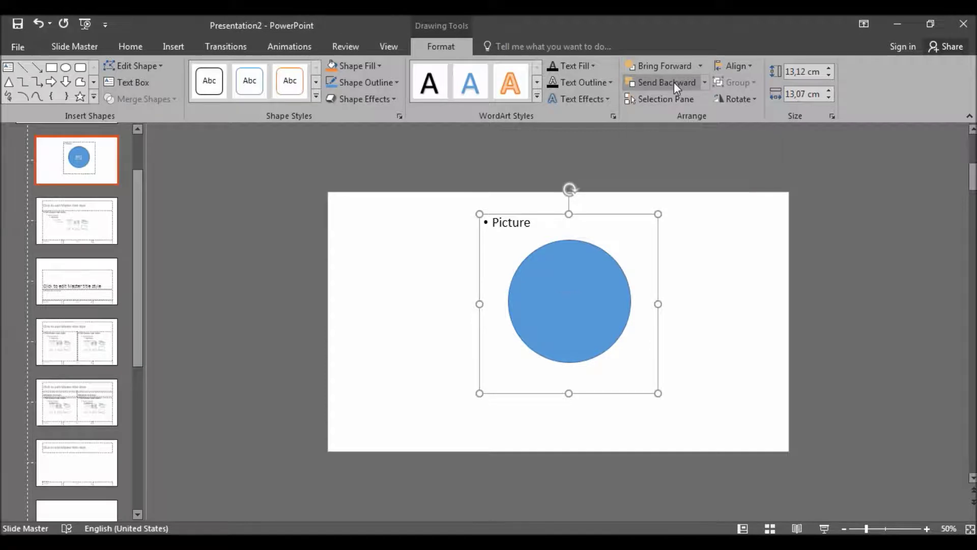
left_click(594, 290, "shift")
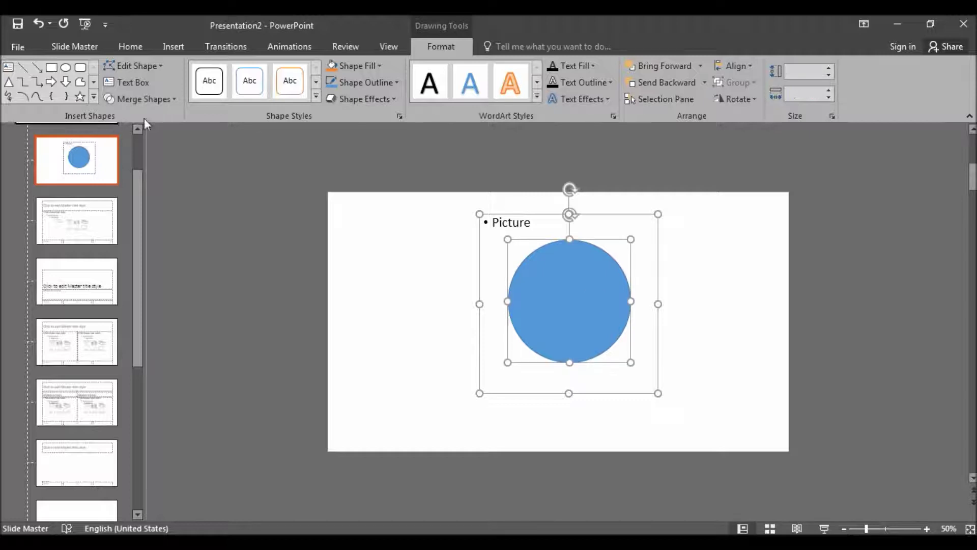
left_click(157, 101)
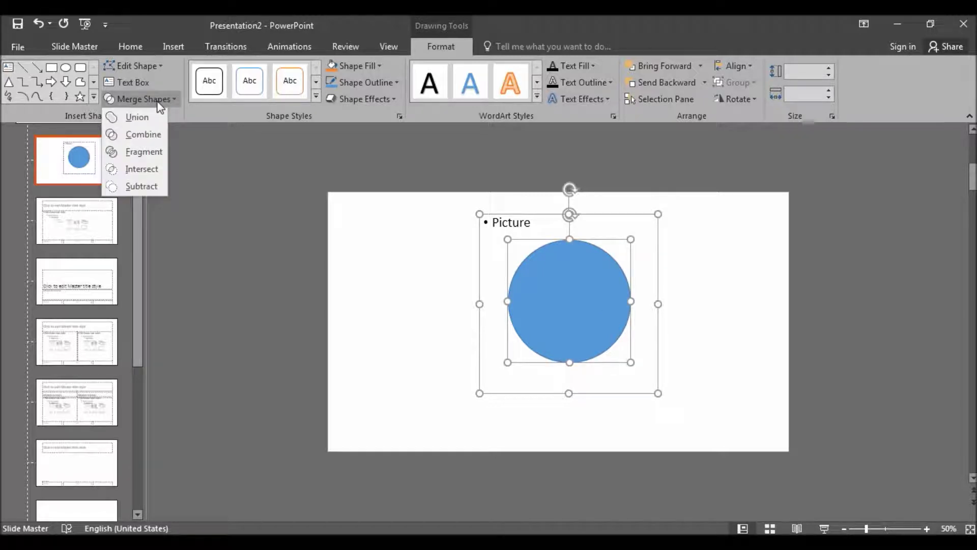
left_click(154, 170)
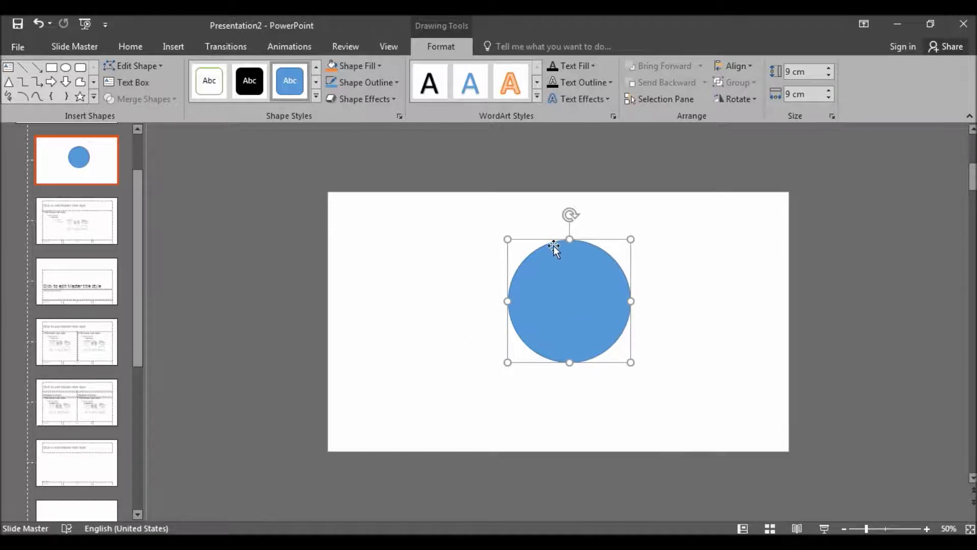
key("Page_Up")
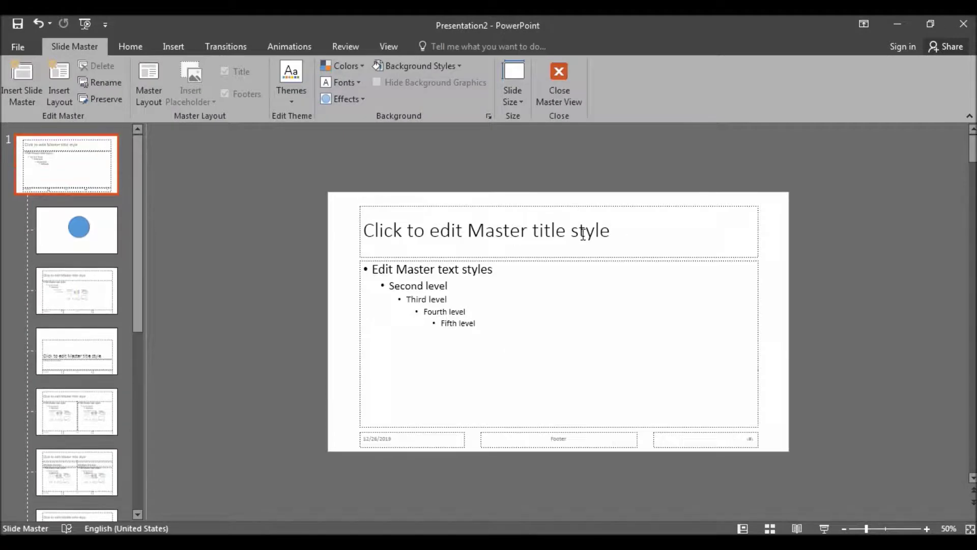
- Return to the circle layout, deleting the blue circle and restoring it with undo
left_click(73, 214)
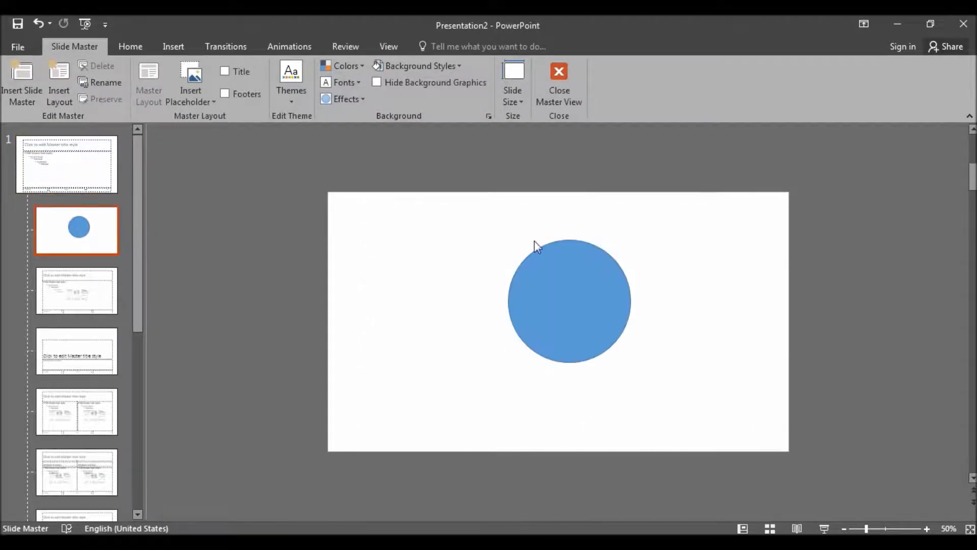
left_click(579, 222)
left_click(566, 261)
key("Delete")
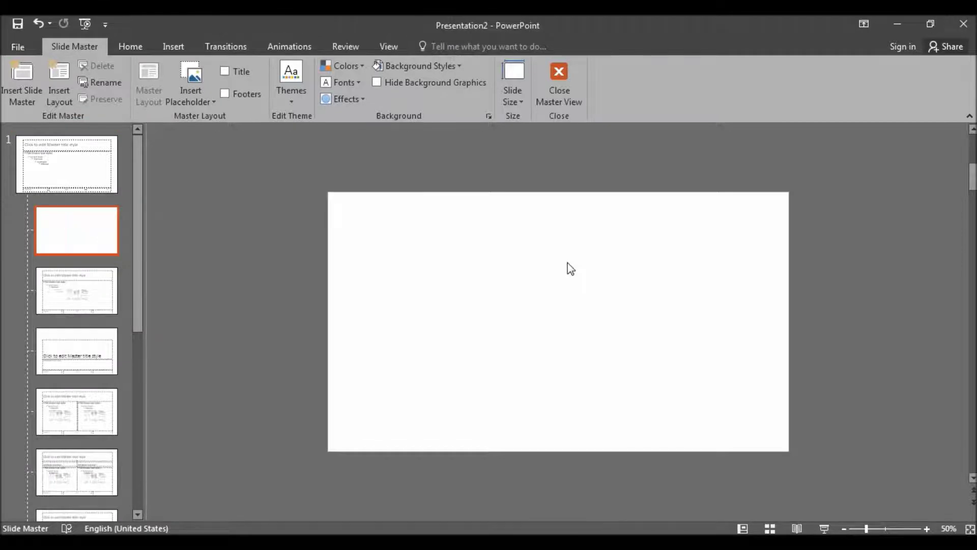
key("ctrl+z")
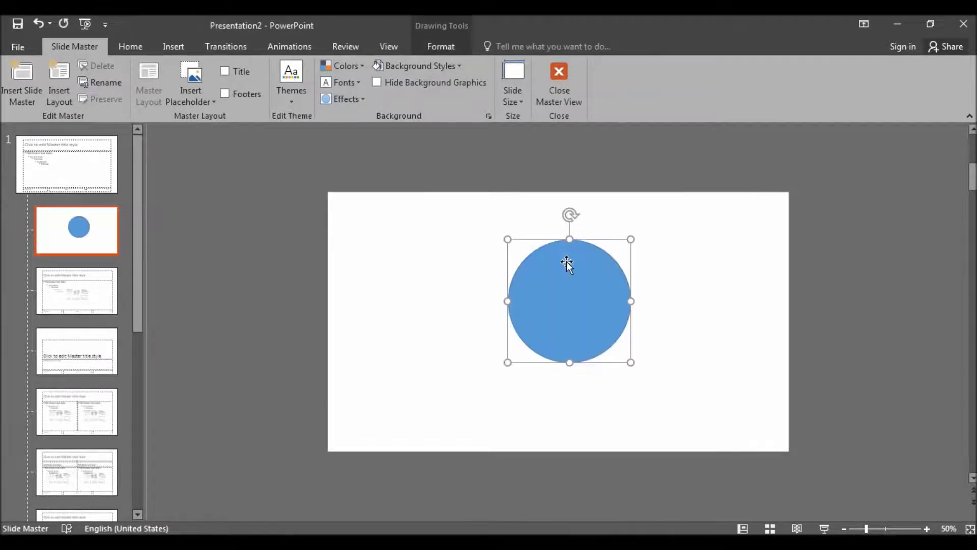
- Intersect a new picture placeholder with the circle into a circular placeholder, then close Master View
left_click(191, 92)
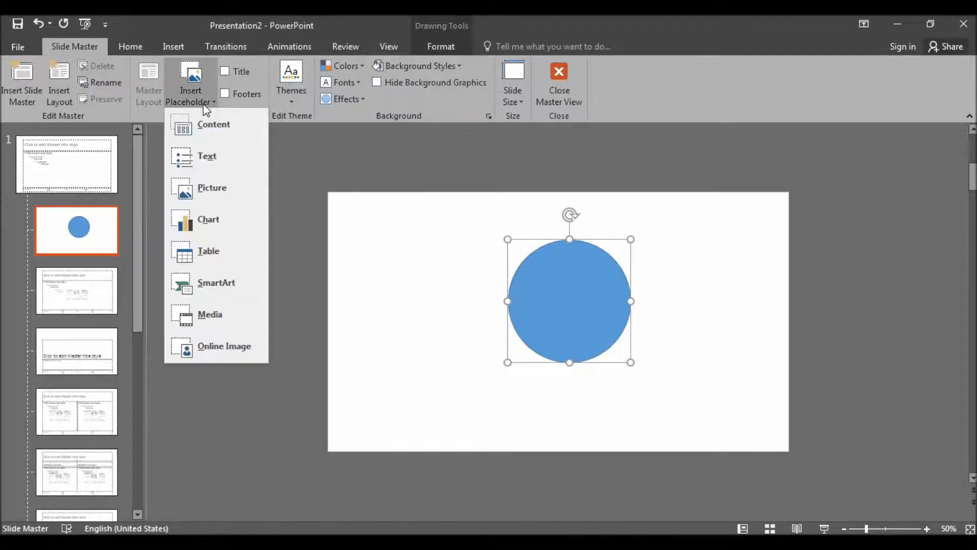
left_click(203, 189)
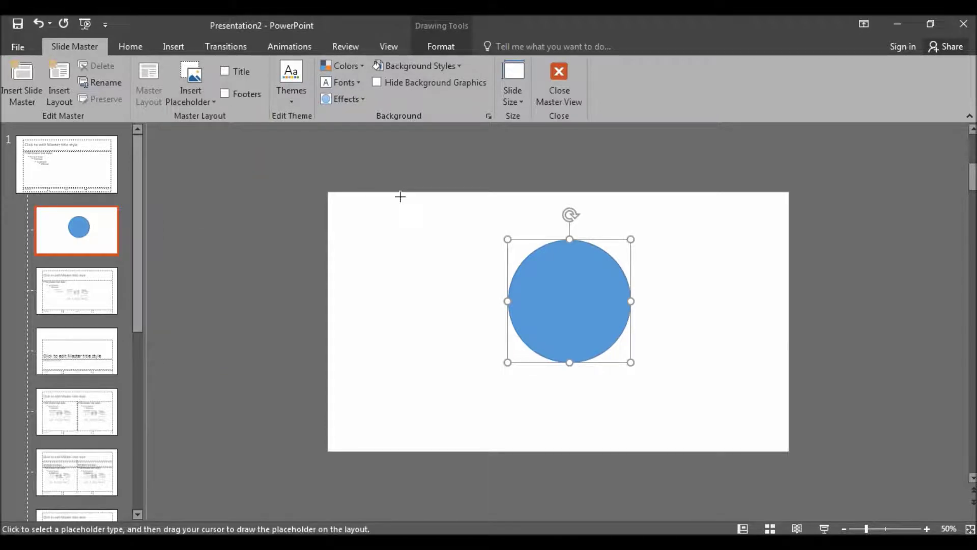
left_click_drag(489, 215, 677, 385)
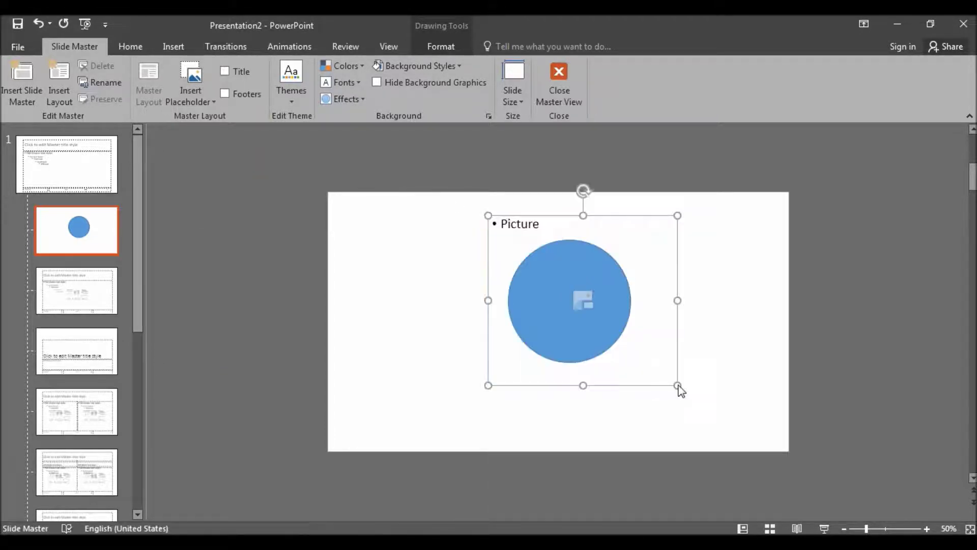
left_click(695, 80)
left_click(613, 338, "shift")
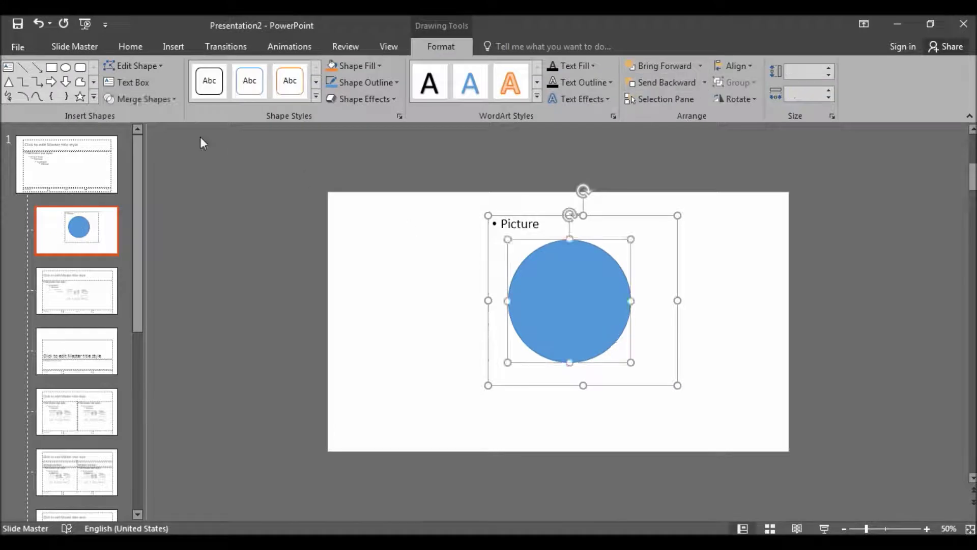
left_click(160, 100)
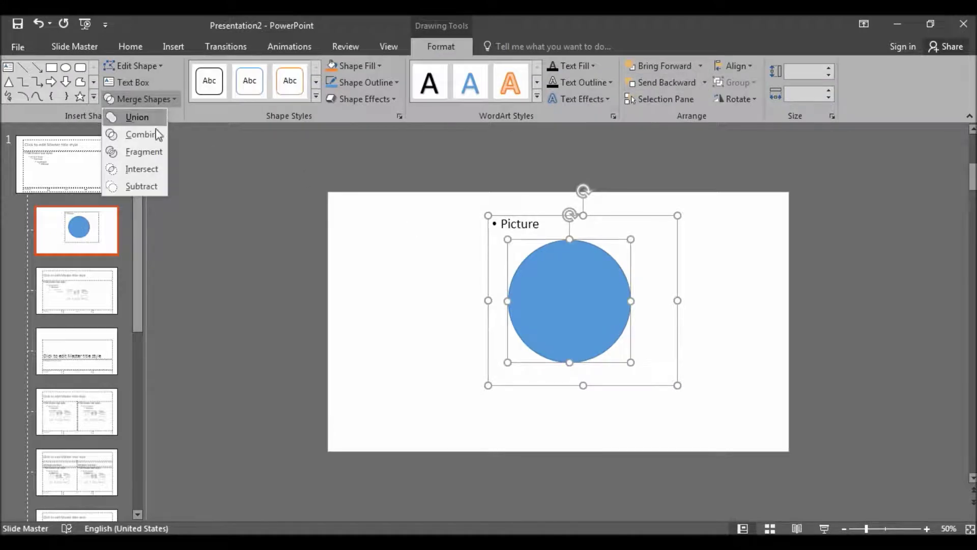
left_click(151, 168)
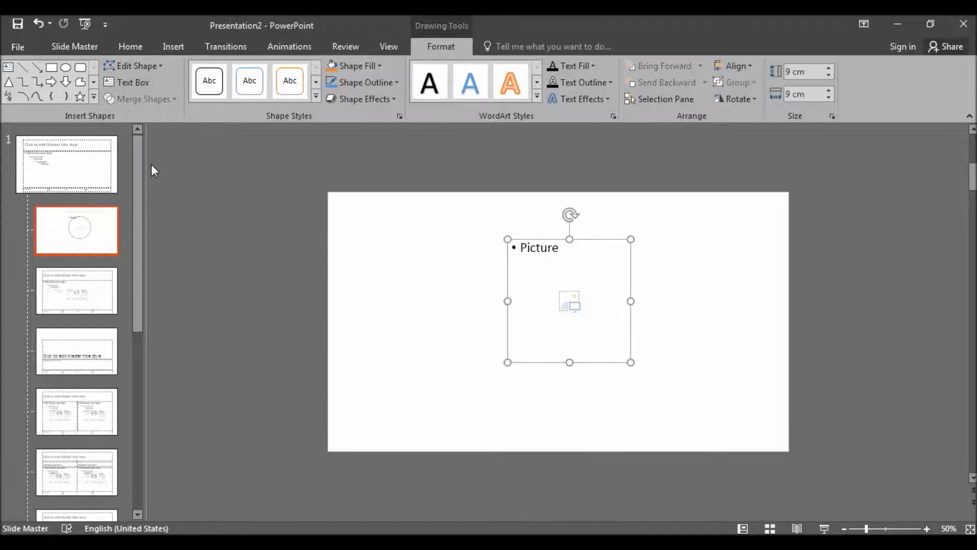
left_click(429, 246)
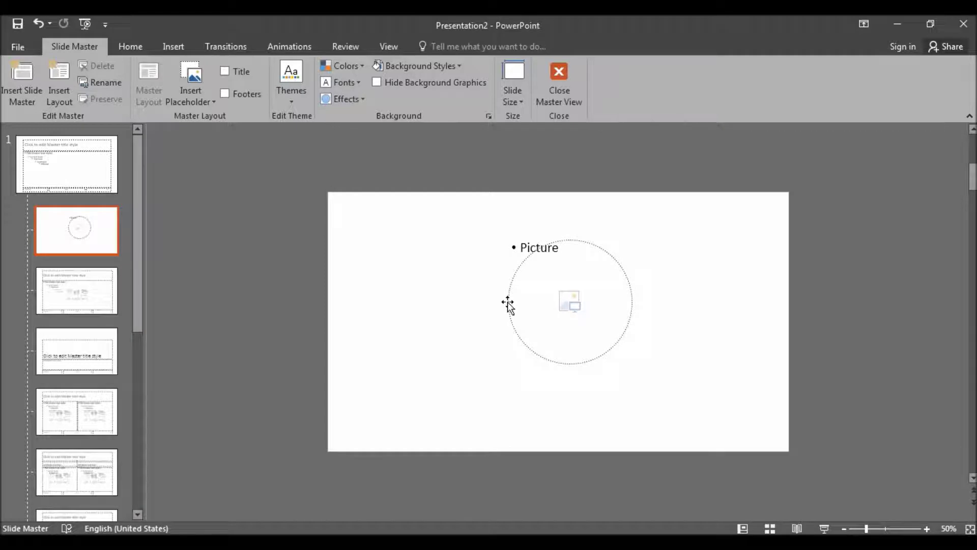
left_click(548, 96)
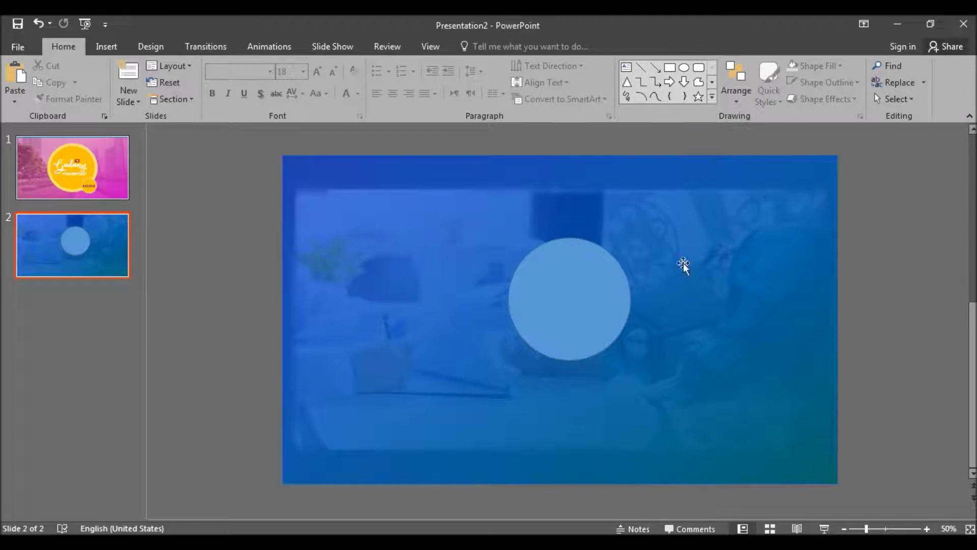
- Apply the Title Slide layout to slide 2 and insert dokter jantung.jpg into its circle placeholder
left_click(170, 67)
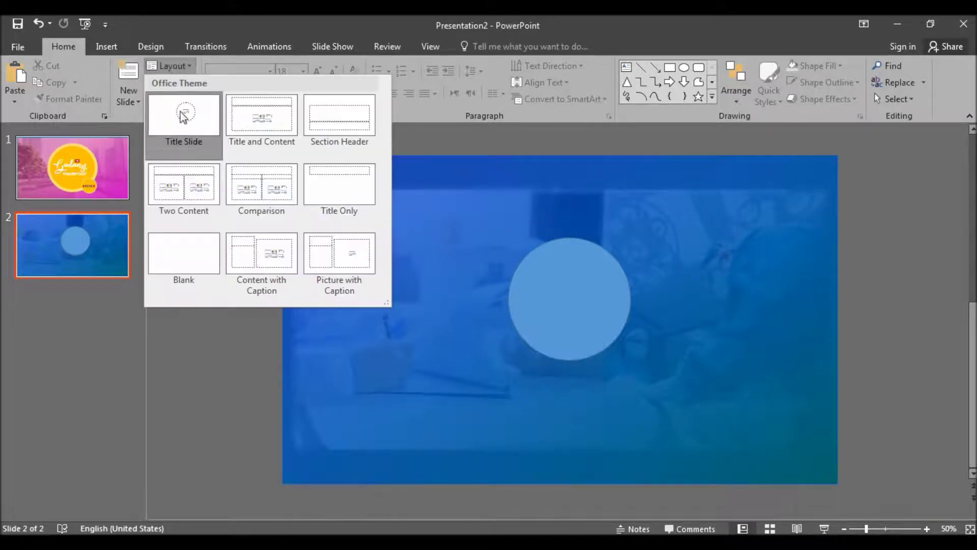
left_click(190, 133)
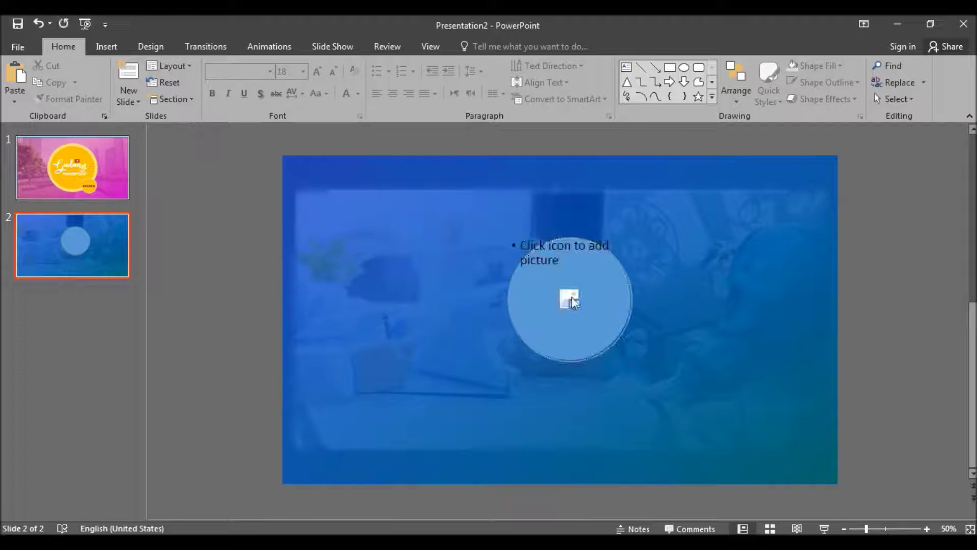
left_click(570, 300)
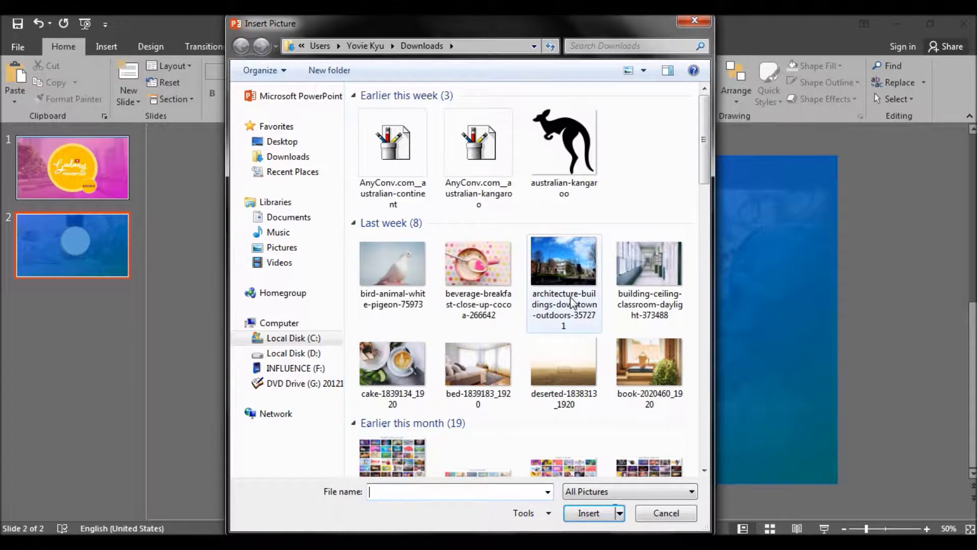
type("dokter")
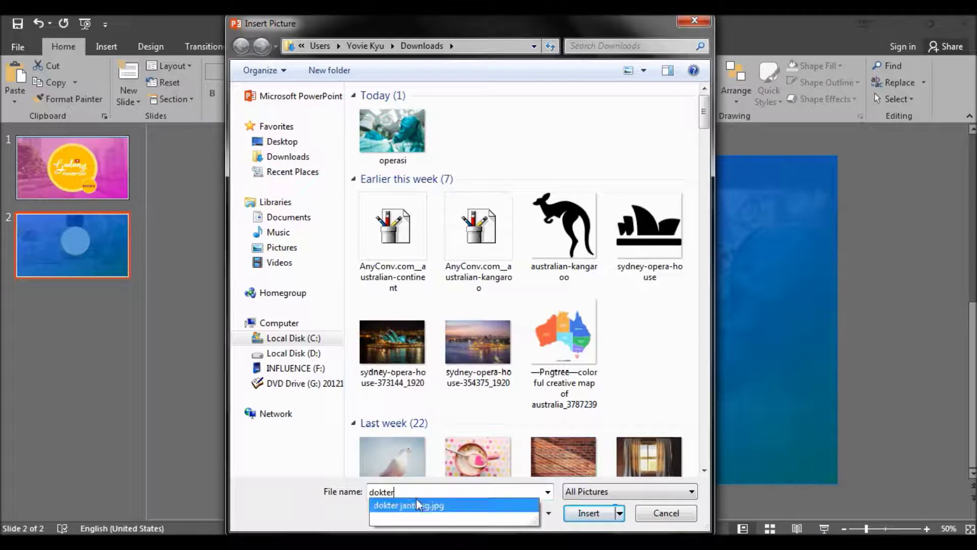
left_click(423, 505)
left_click(581, 514)
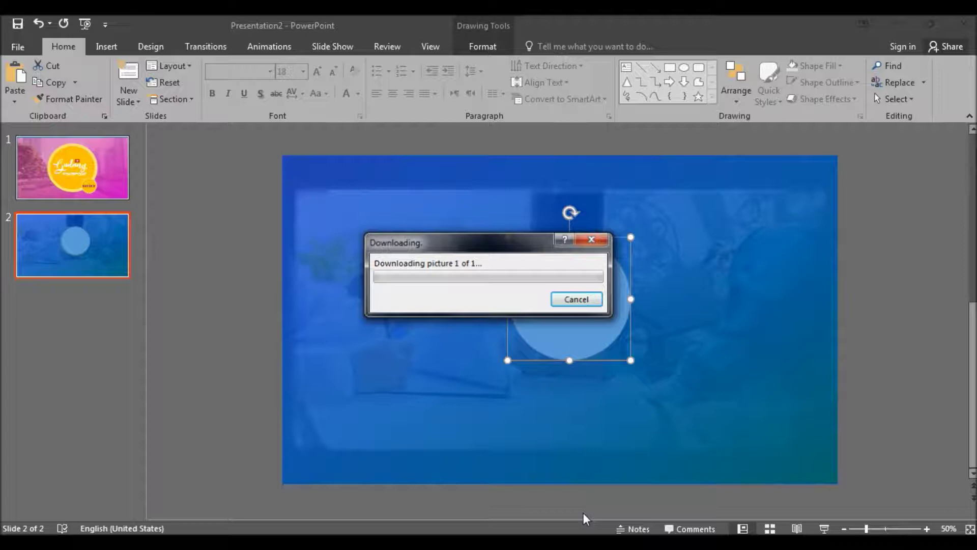
- Dismiss the download box once the doctor photo loads, then enter Crop mode
left_click(576, 299)
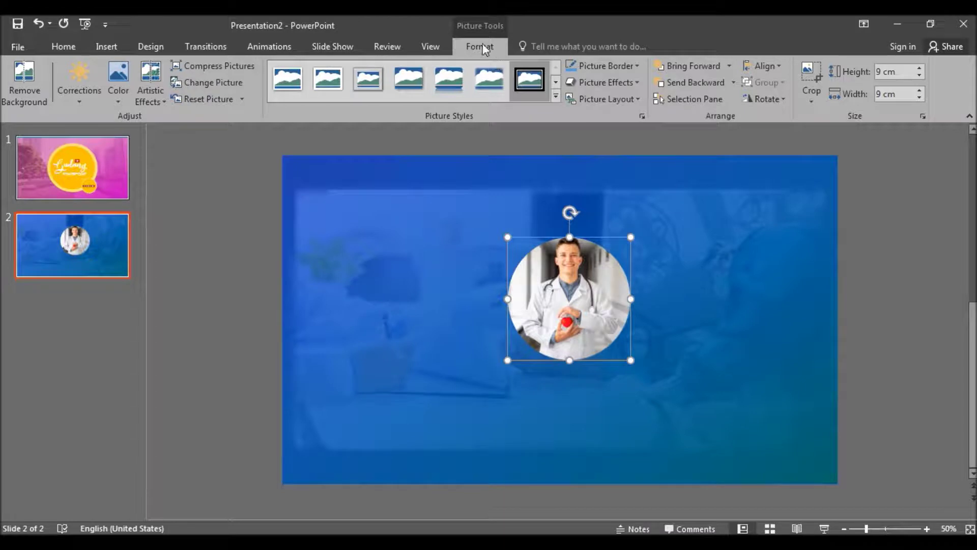
left_click(815, 71)
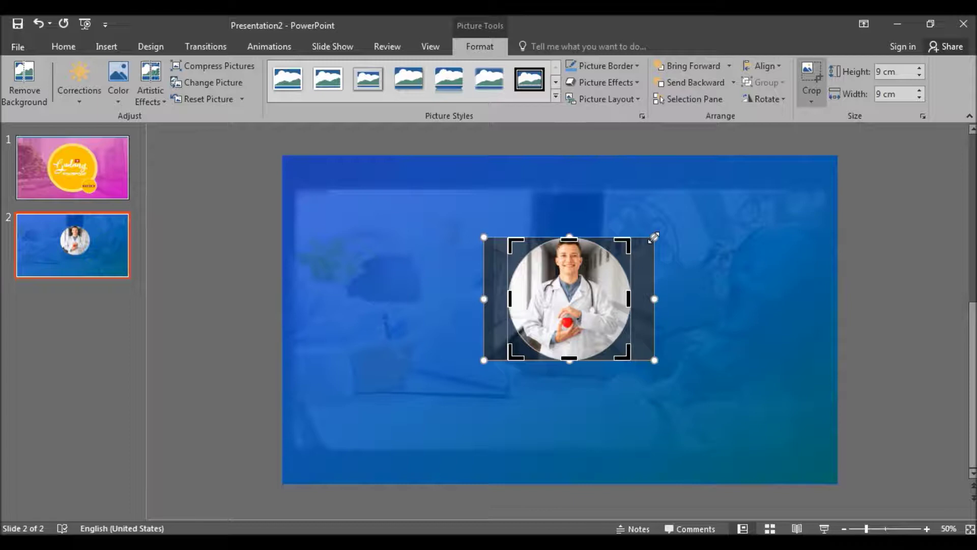
- Enlarge the doctor photo behind the circular crop, finish cropping, and reselect the picture
left_click_drag(654, 237, 676, 228)
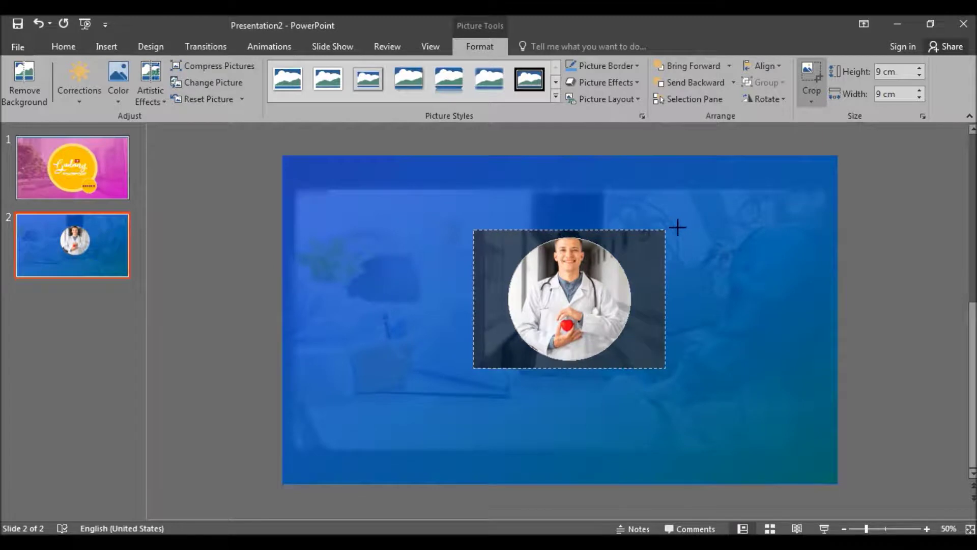
left_click_drag(678, 227, 686, 225)
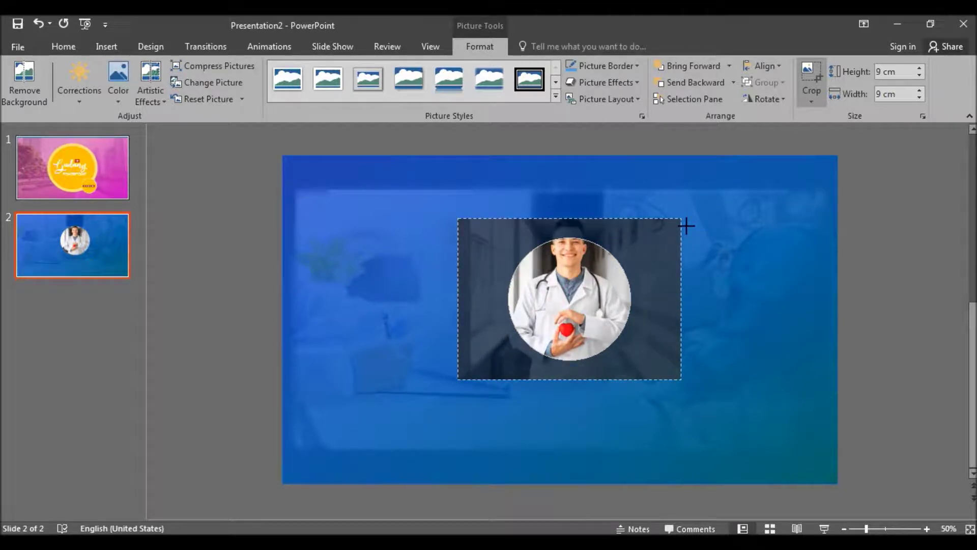
left_click_drag(686, 226, 686, 224)
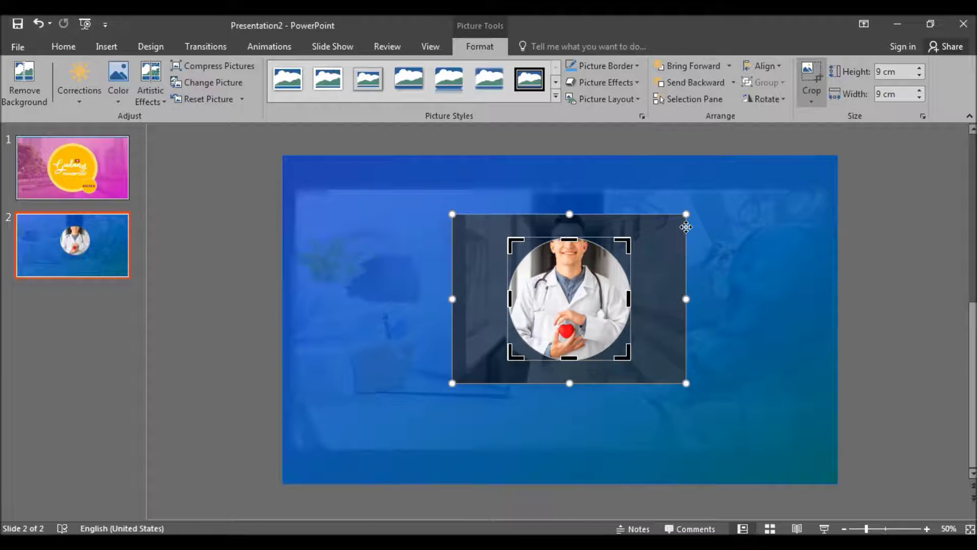
left_click(813, 73)
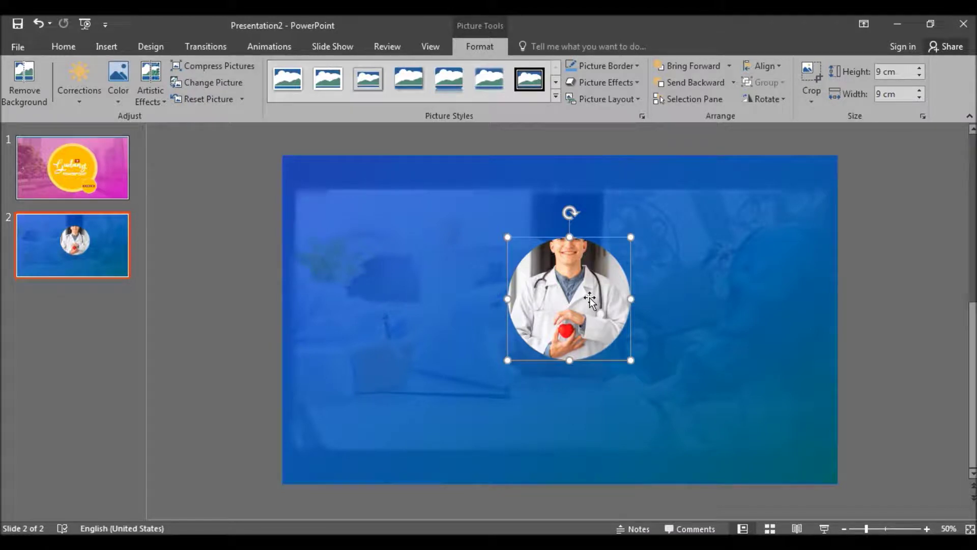
left_click(696, 249)
left_click(607, 282)
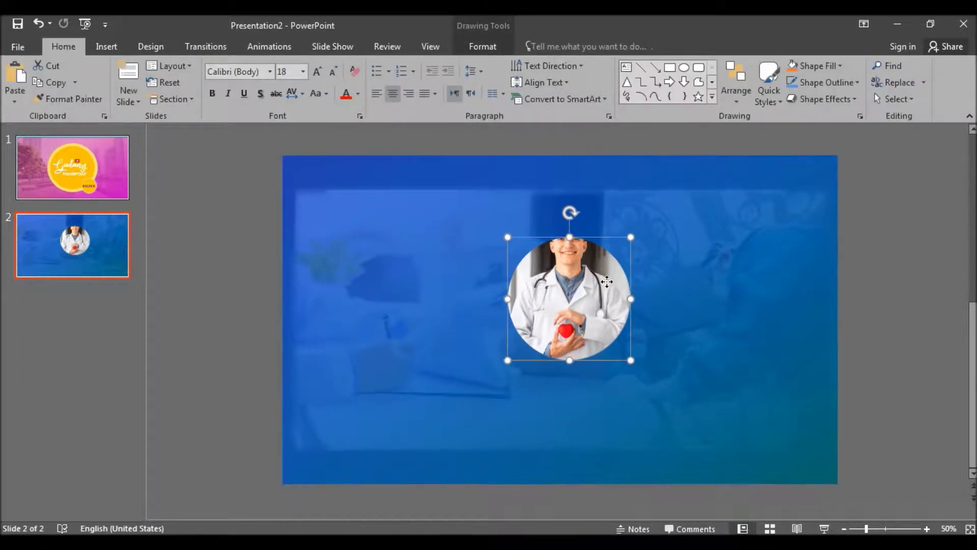
double_click(606, 281)
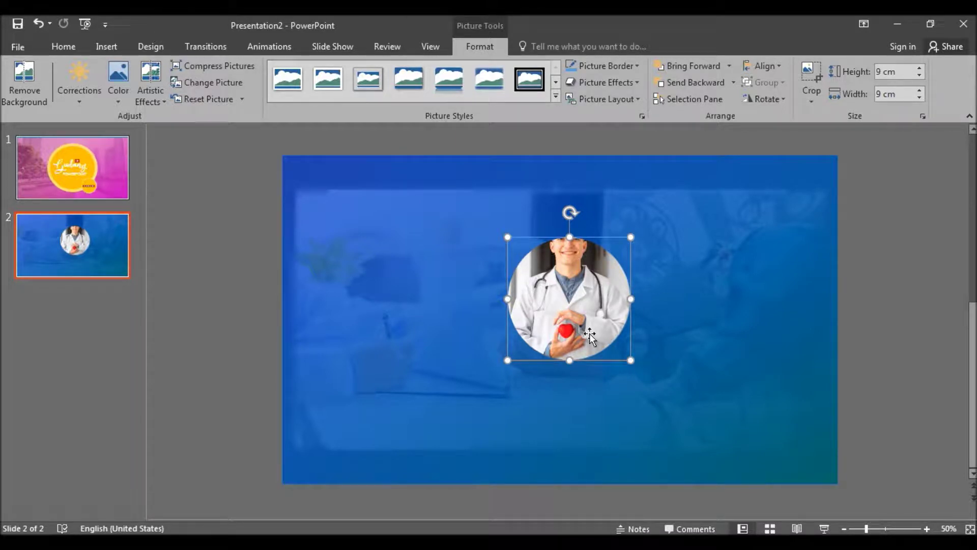
- Duplicate the circular doctor photo and crop-shift the copy's image down to show his head
mouse_move(589, 333)
left_mouse_down()
mouse_move(596, 340)
mouse_move(660, 286)
left_mouse_up()
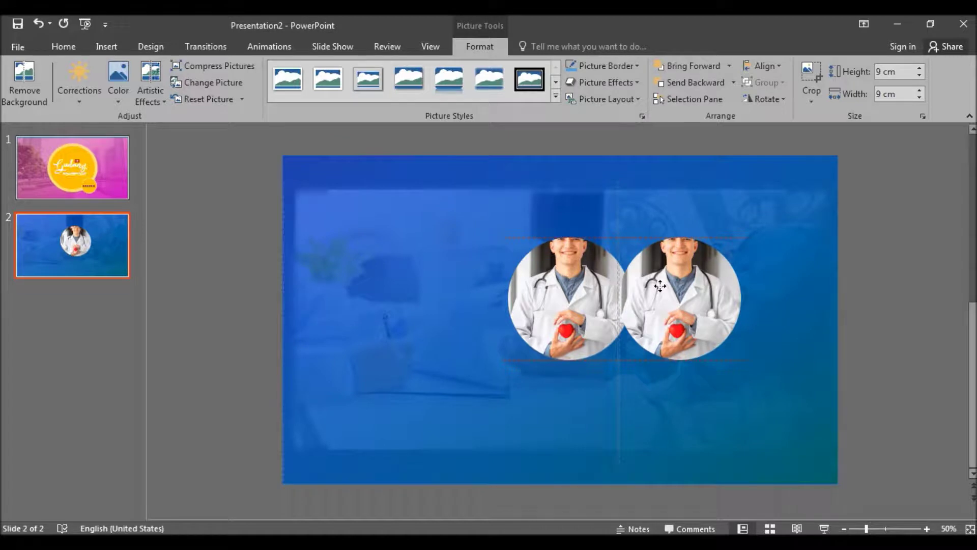
left_click_drag(661, 286, 661, 286)
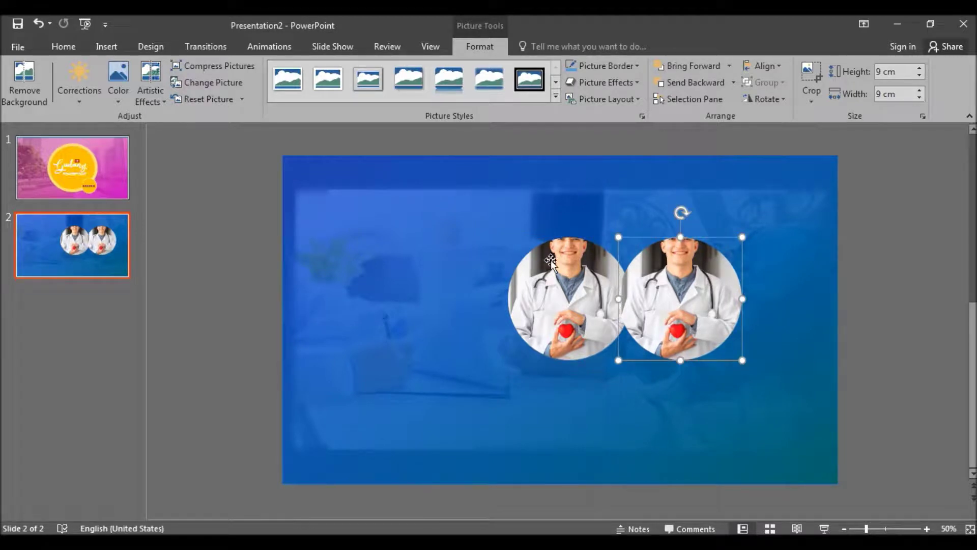
left_click(811, 71)
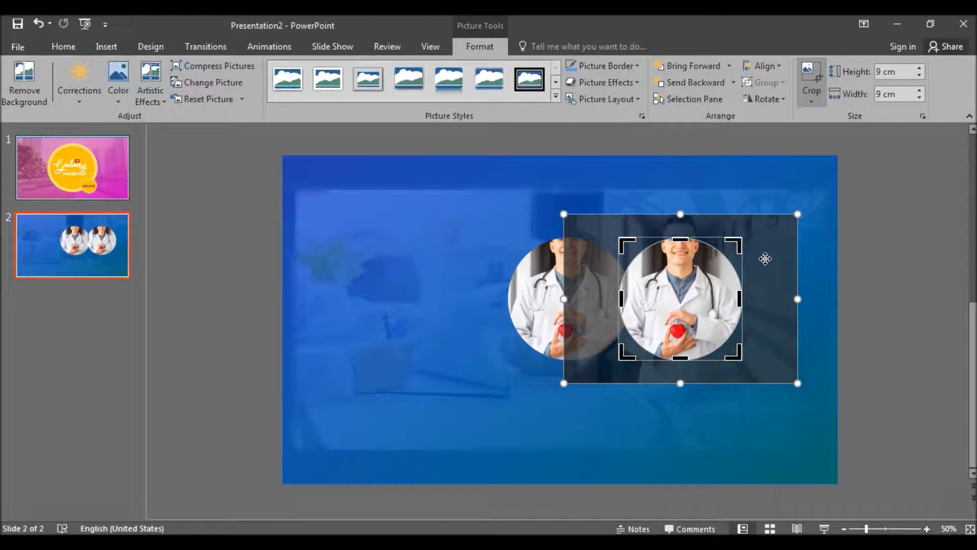
left_click_drag(765, 259, 767, 268)
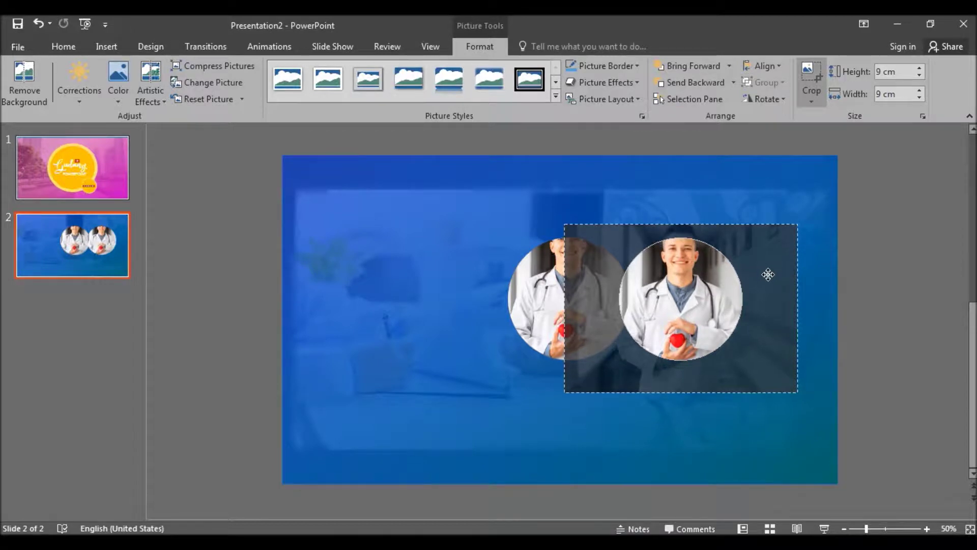
left_click_drag(766, 271, 770, 282)
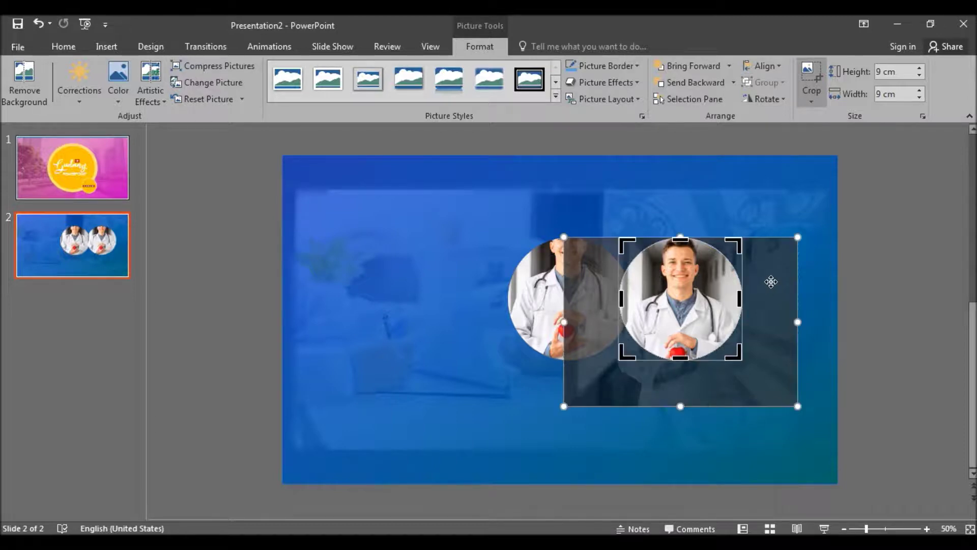
left_click(806, 84)
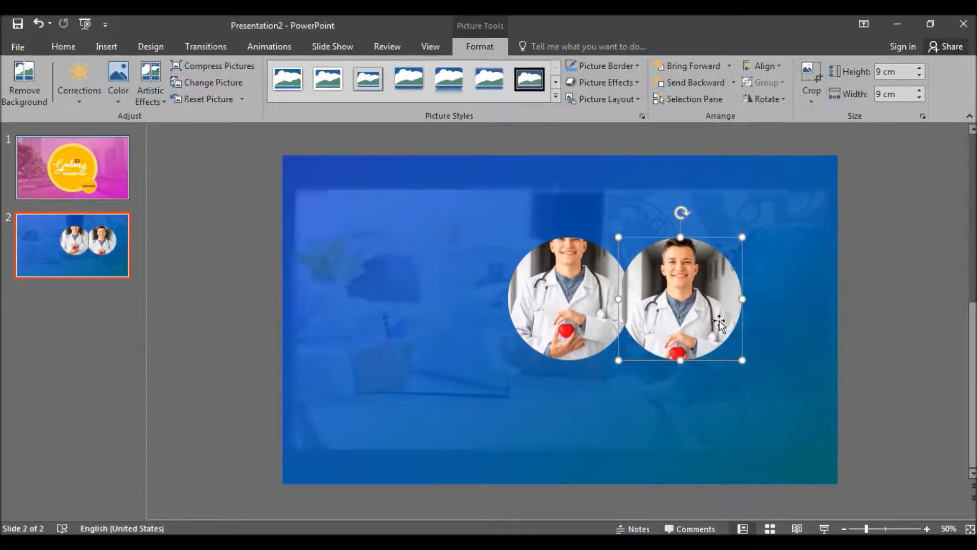
- Position the copy up-right of the original circle
left_click_drag(715, 312, 599, 296)
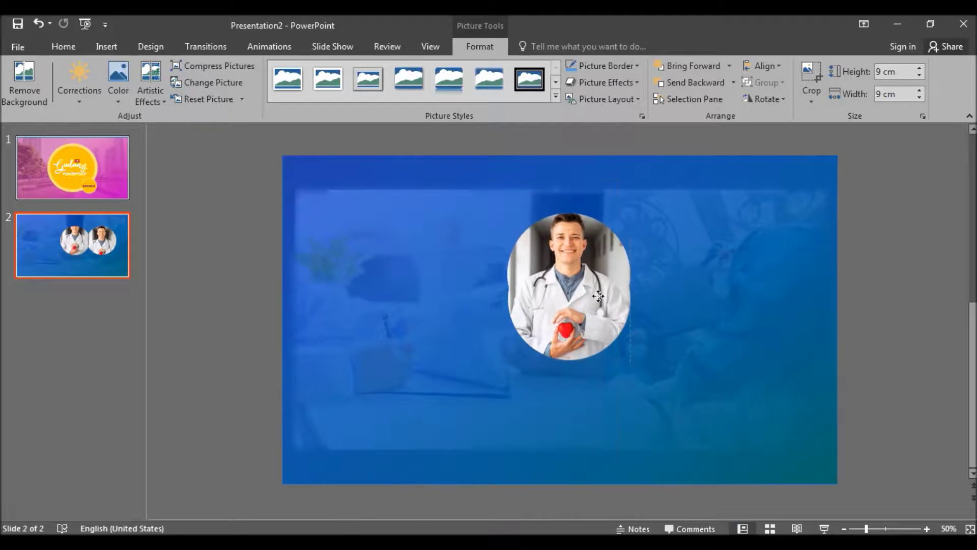
left_click_drag(598, 295, 740, 286)
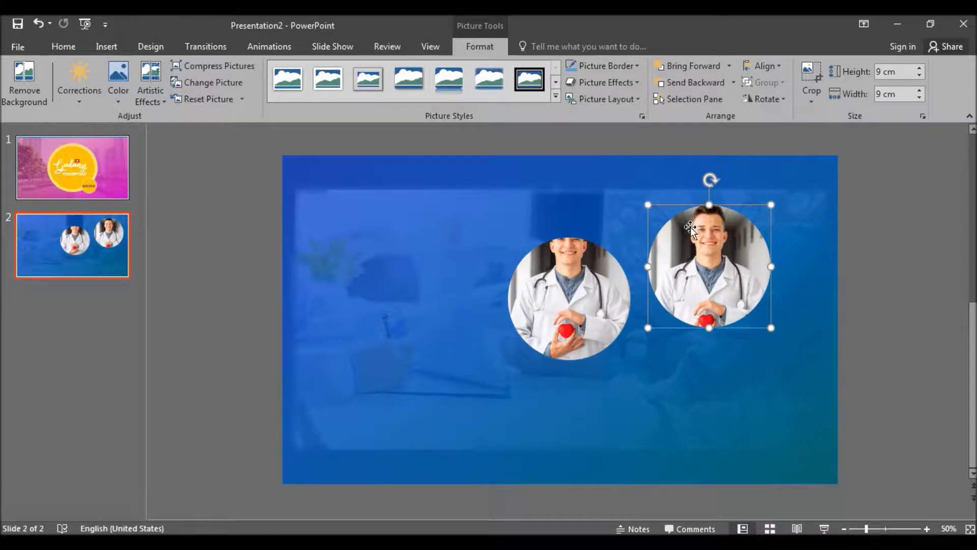
left_click(31, 101)
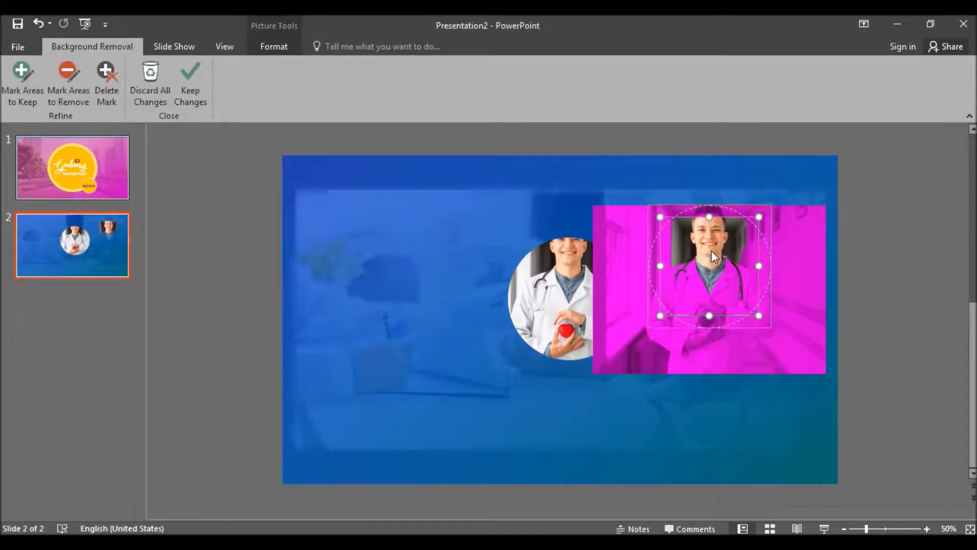
- Mark the wall beside the face for removal and extend the kept area over the hair
scroll(707, 284, "up", 5)
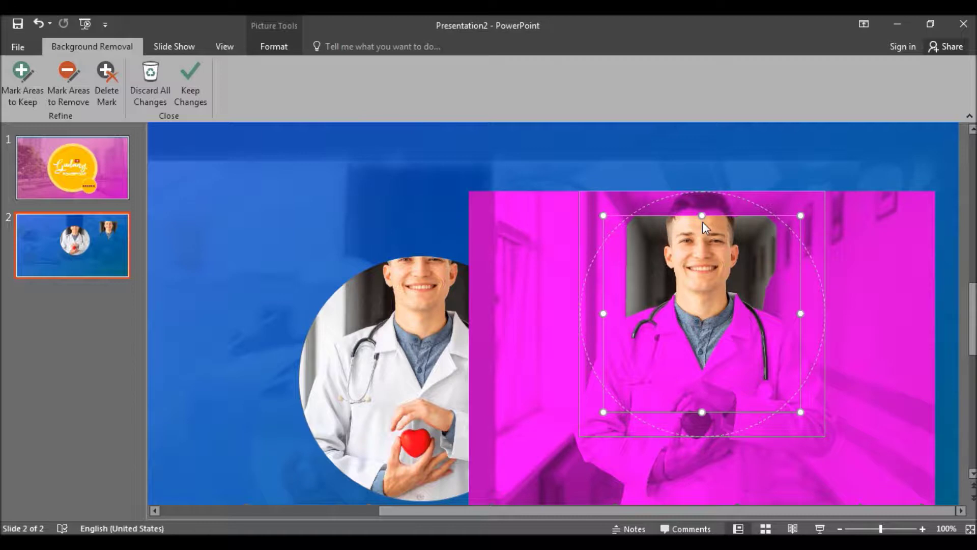
left_click(70, 88)
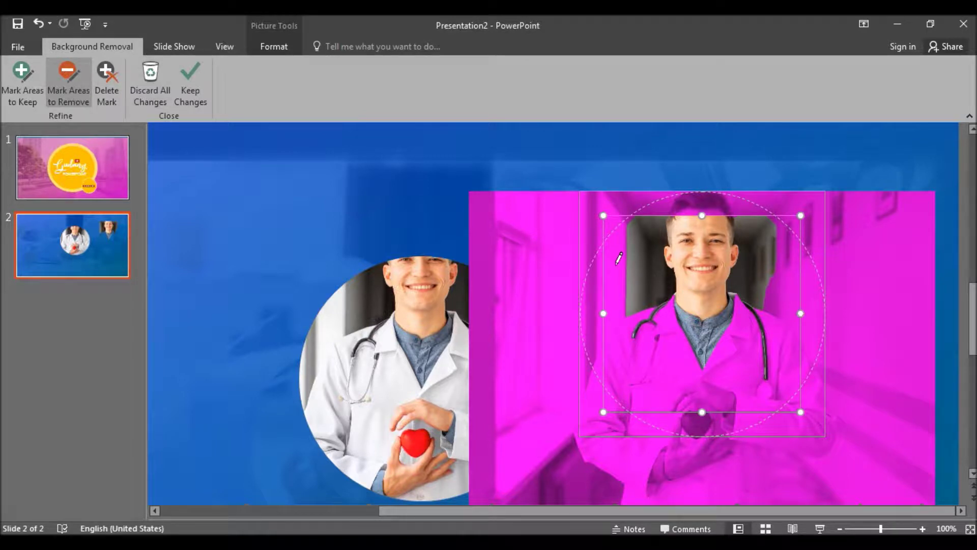
left_click_drag(624, 267, 635, 268)
left_click_drag(749, 272, 779, 244)
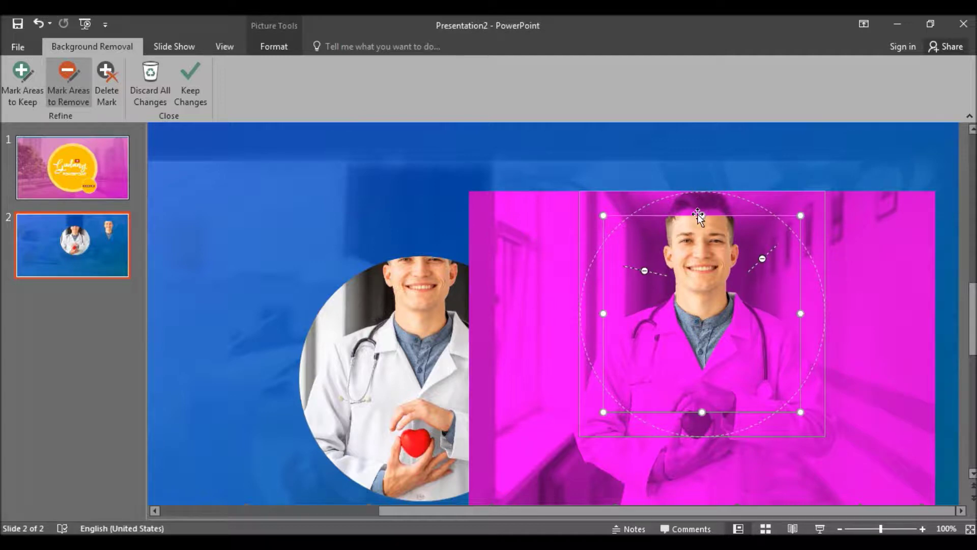
left_click_drag(703, 198, 701, 190)
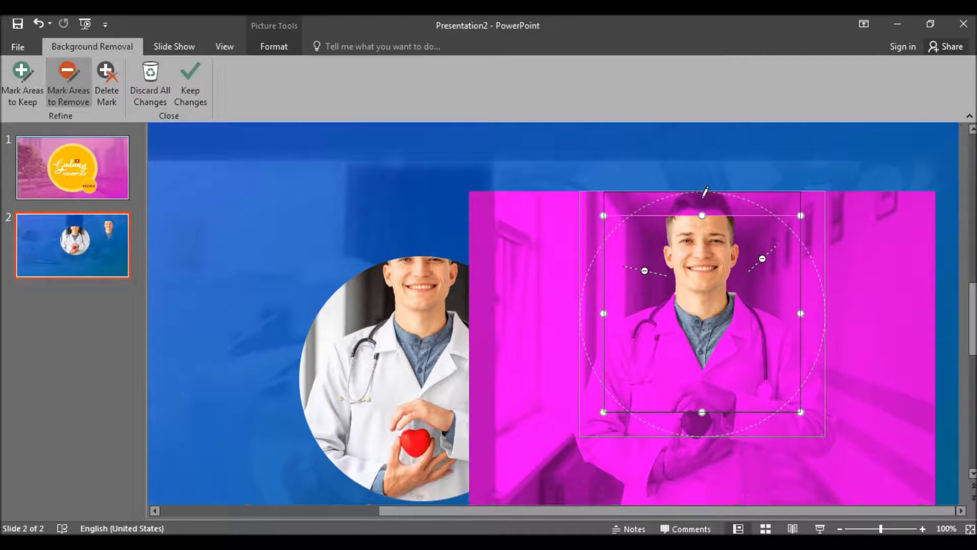
left_click_drag(702, 216, 703, 191)
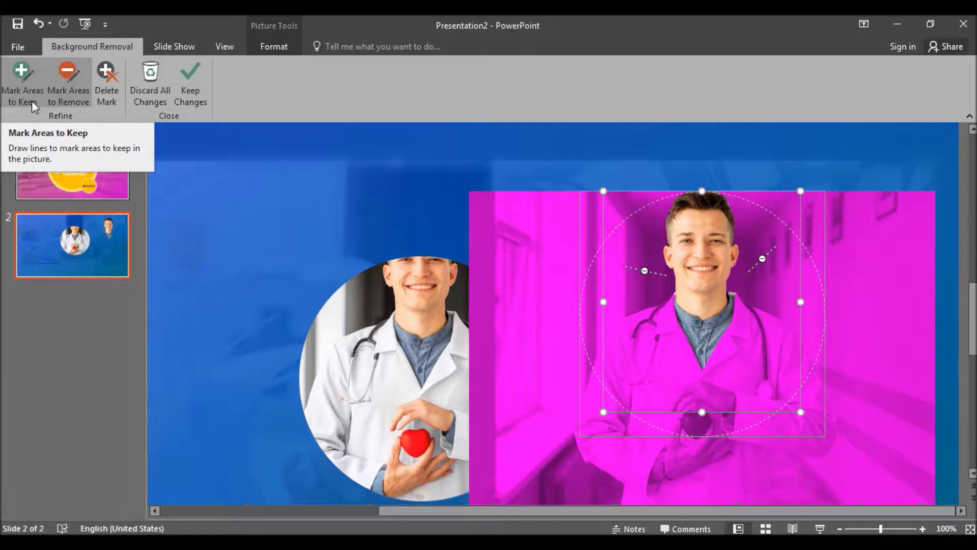
left_click(187, 101)
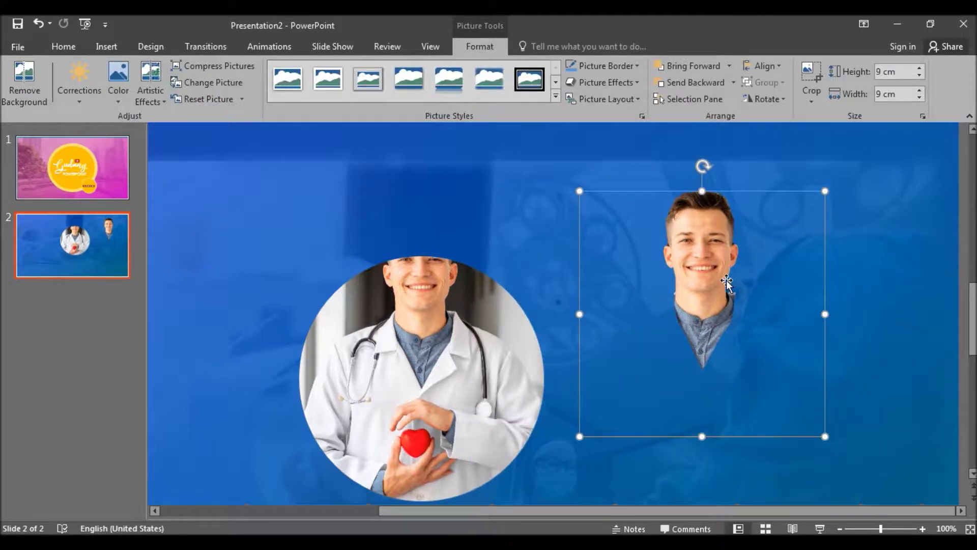
- Drag the cut-out head onto the original circle, aligning it over the doctor's face
mouse_move(726, 281)
left_mouse_down()
mouse_move(454, 247)
mouse_move(428, 295)
left_mouse_up()
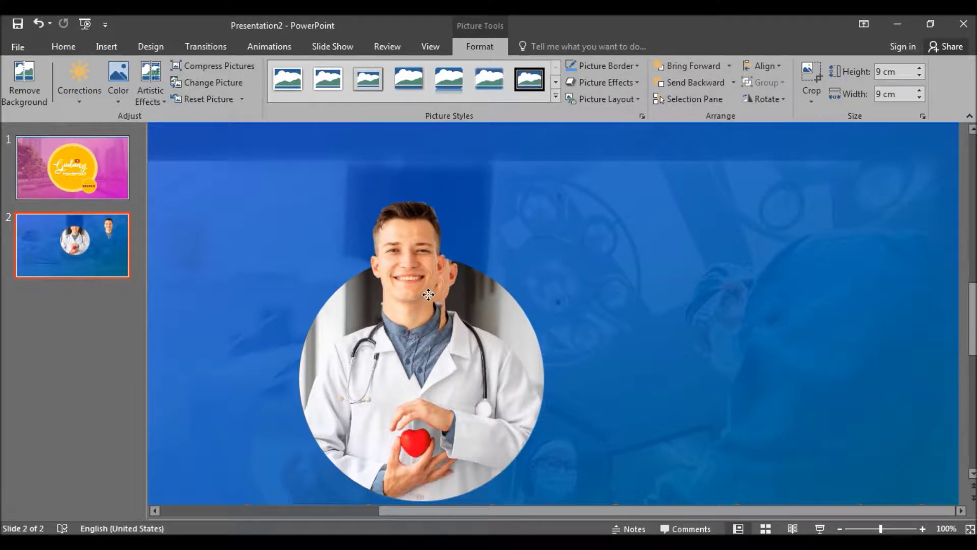
left_click_drag(428, 295, 436, 286)
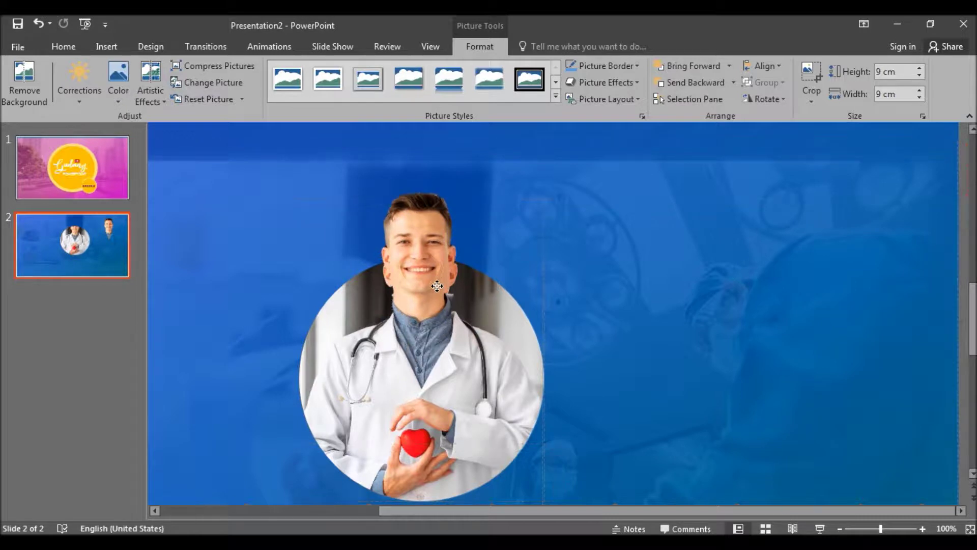
left_click_drag(437, 286, 438, 307)
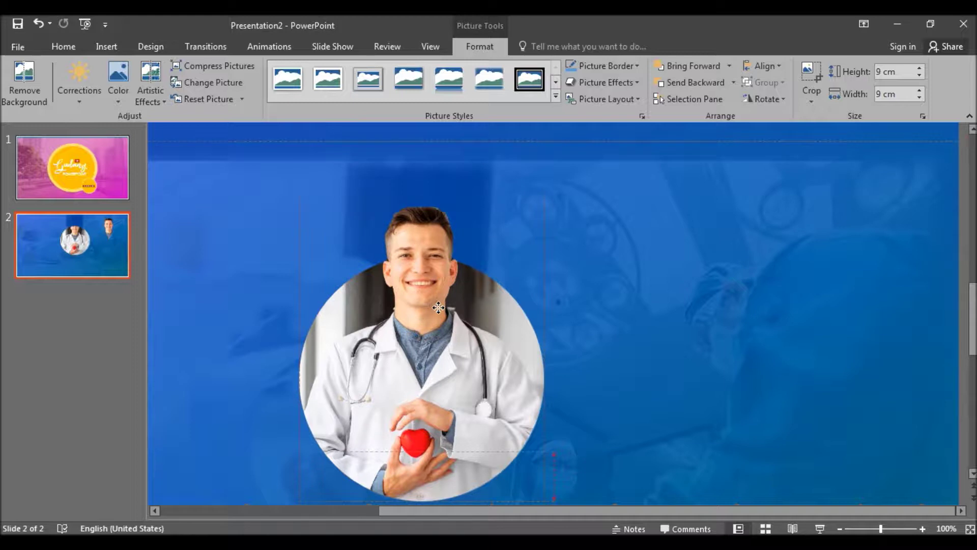
left_click_drag(439, 308, 438, 309)
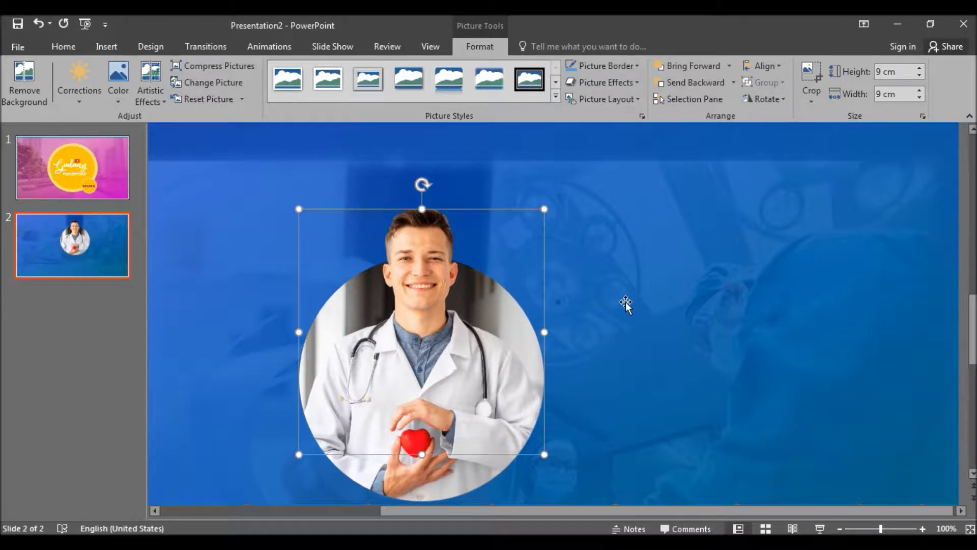
left_click(348, 262)
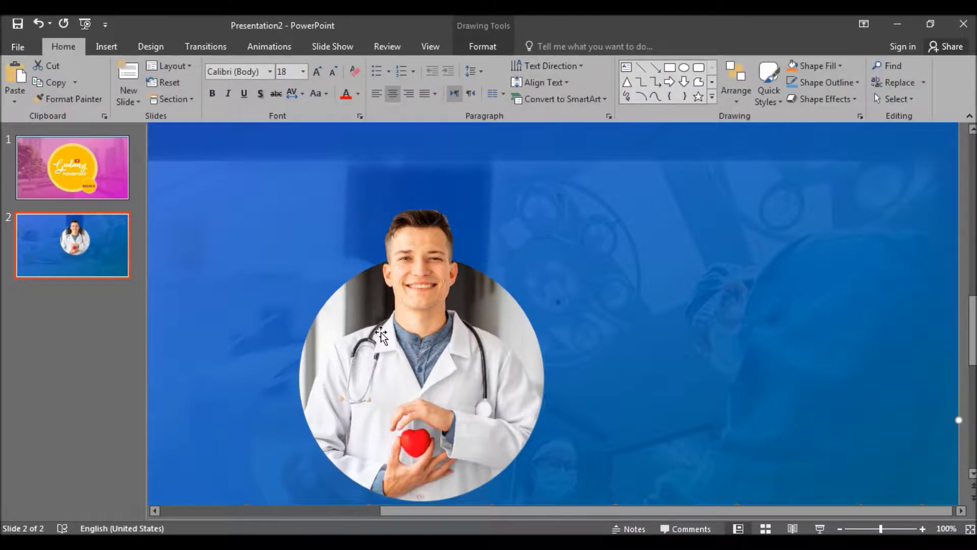
- Zoom out to view all of slide 2 and open the Insert Shapes gallery
scroll(391, 326, "down", 3, "ctrl")
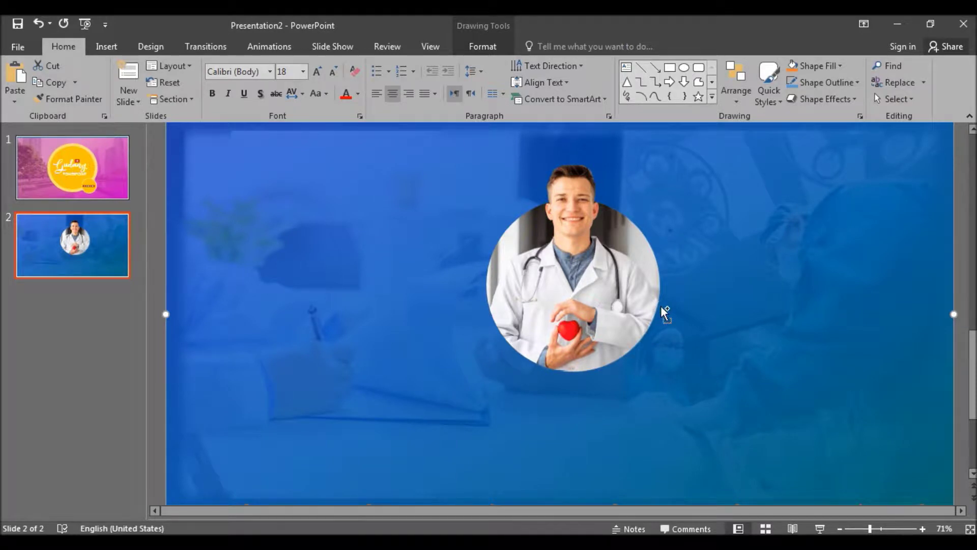
scroll(665, 314, "down", 2)
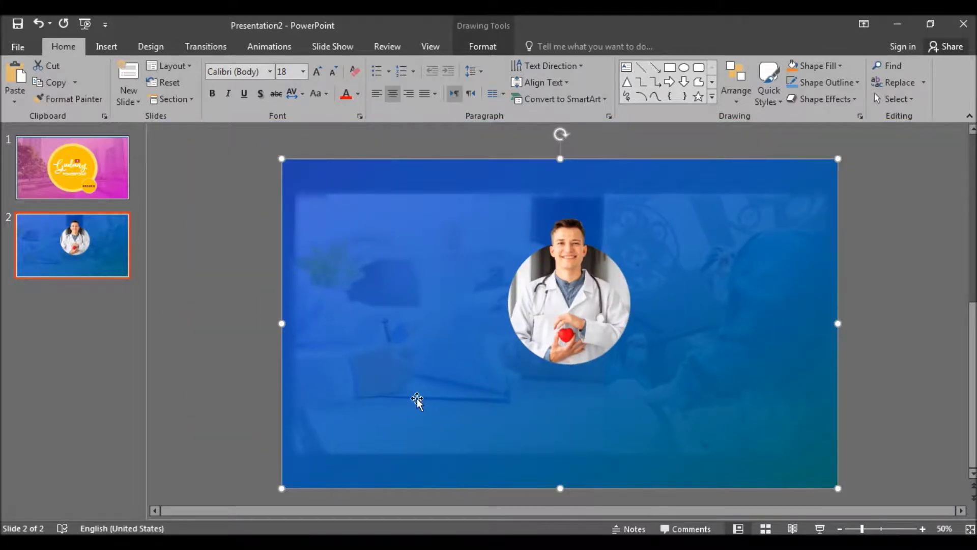
scroll(417, 400, "up", 2)
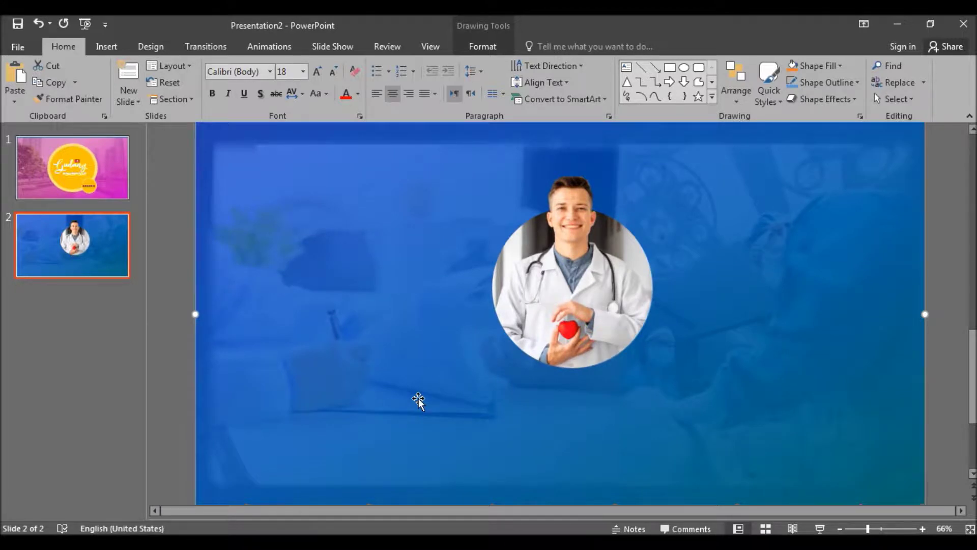
left_click(107, 47)
left_click(242, 81)
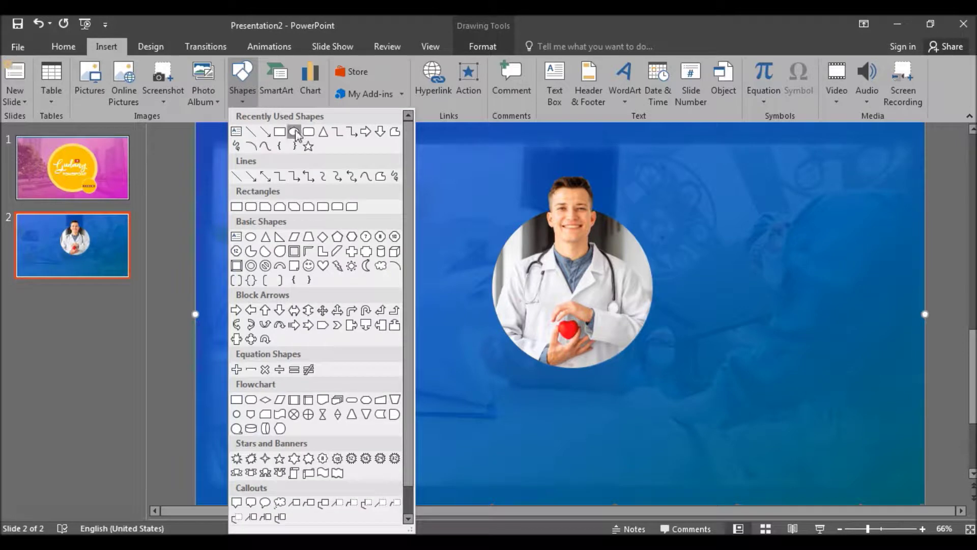
- Draw a 3,95 cm circle left of the doctor photo, filled yellow at 30% transparency
left_click(294, 132)
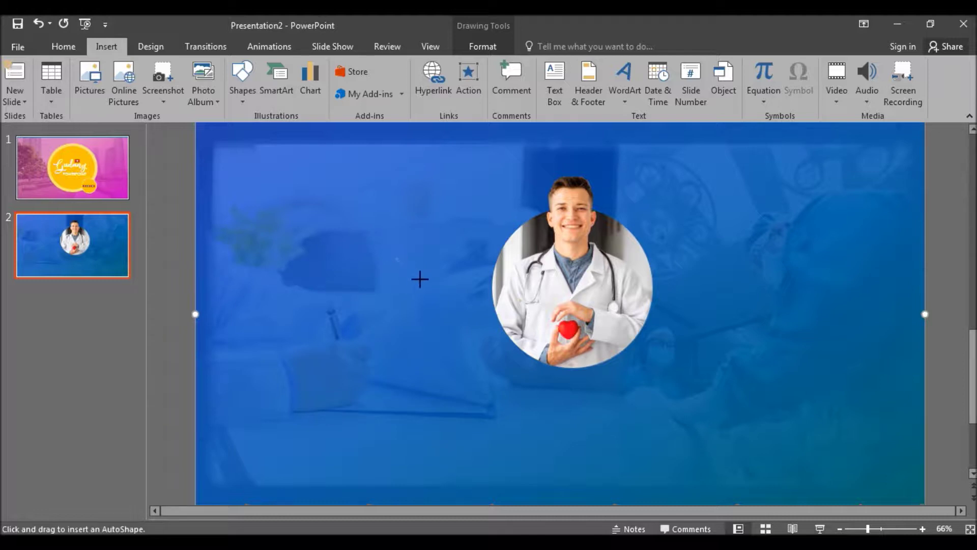
left_click_drag(393, 254, 465, 328)
right_click(436, 261)
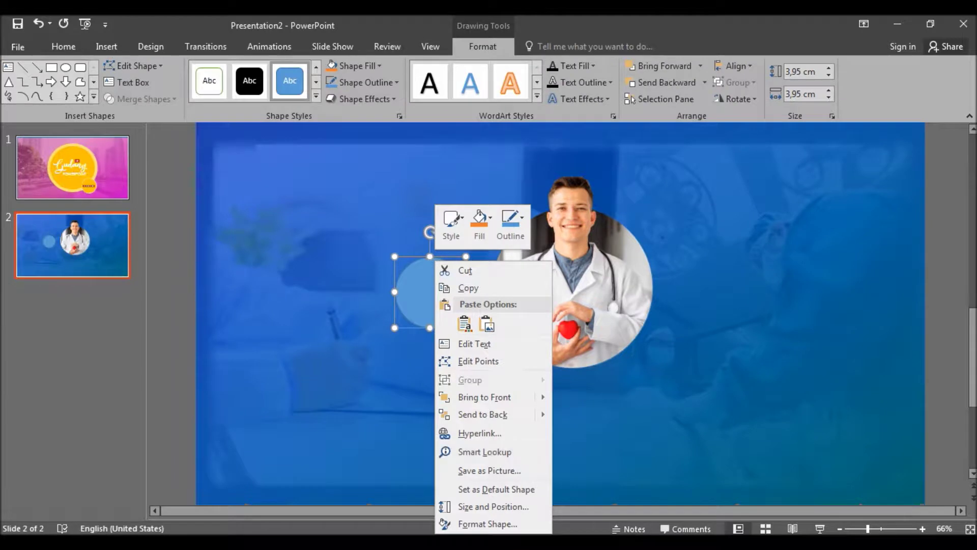
left_click(512, 527)
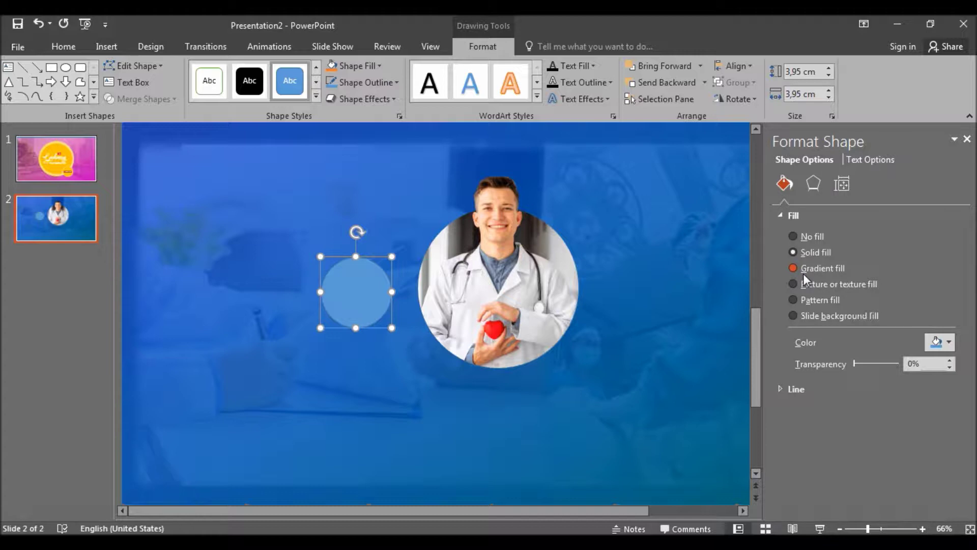
left_click(947, 344)
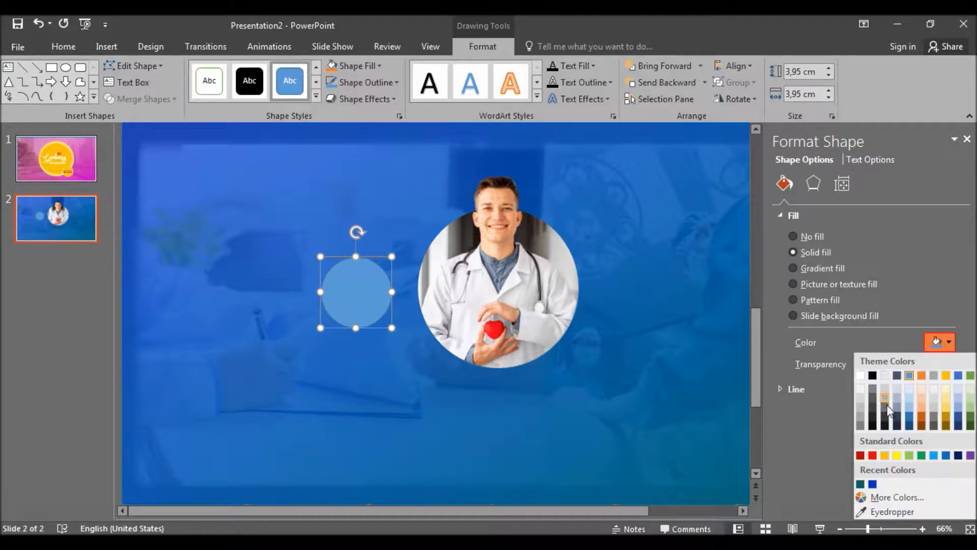
key("Escape")
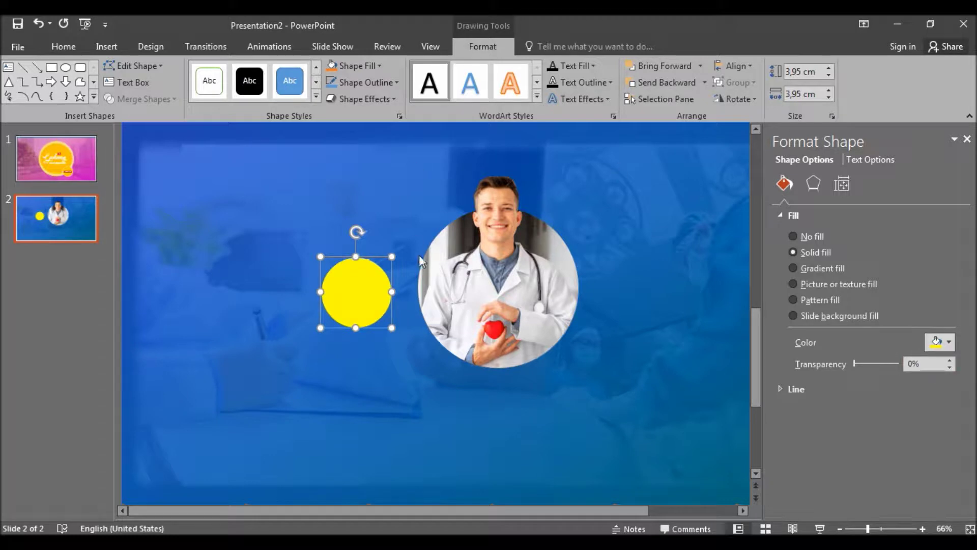
left_click(927, 364)
left_click_drag(926, 364, 888, 364)
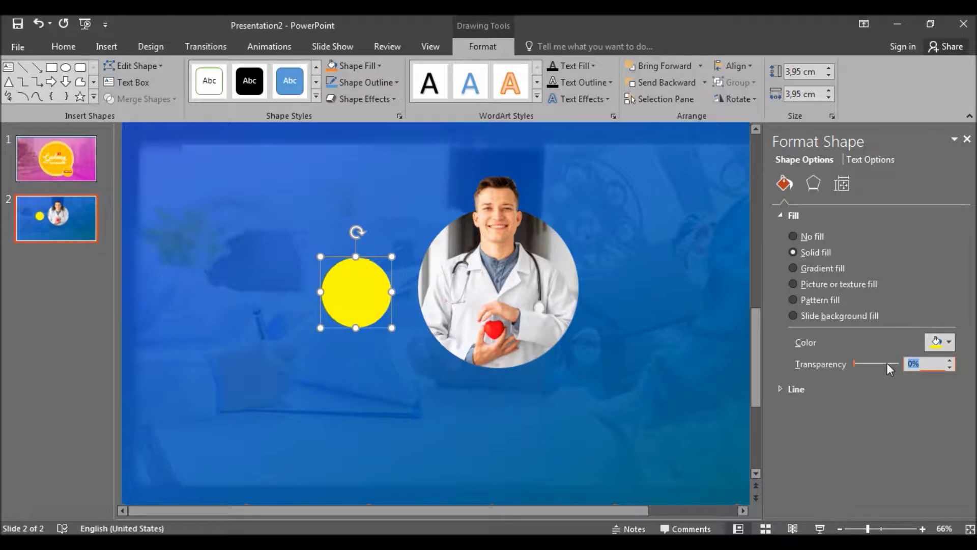
left_click(429, 412)
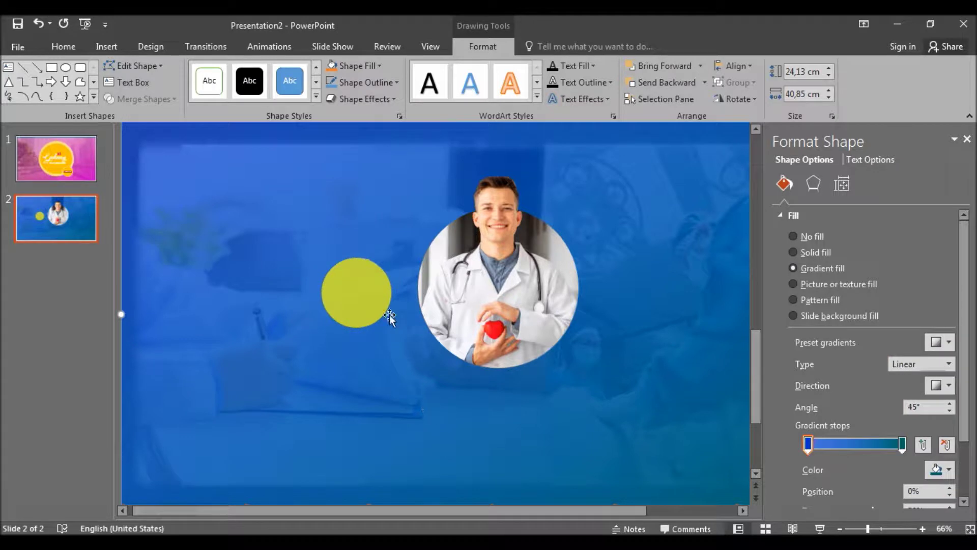
left_click(378, 277)
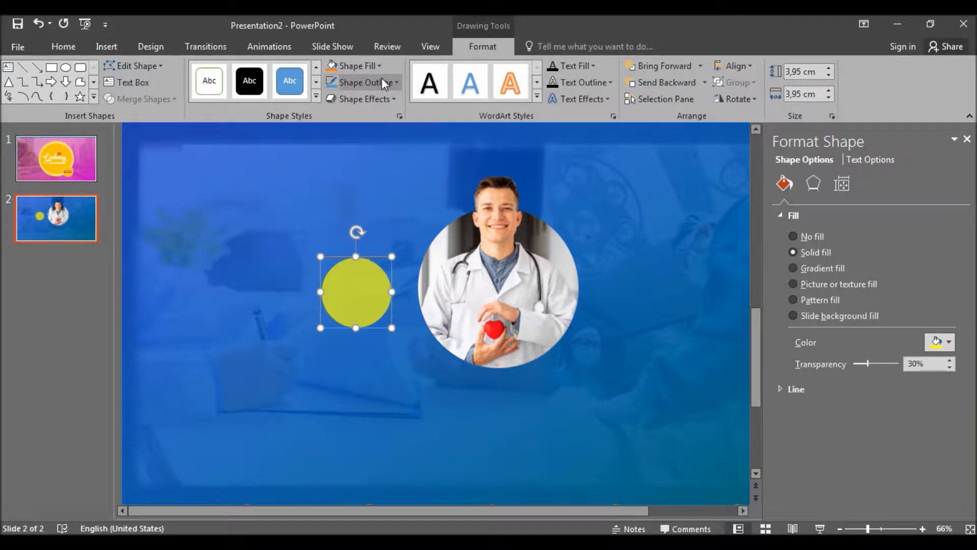
- Remove the yellow circle's outline and shrink it to 2,31 cm beside the photo
left_click(383, 81)
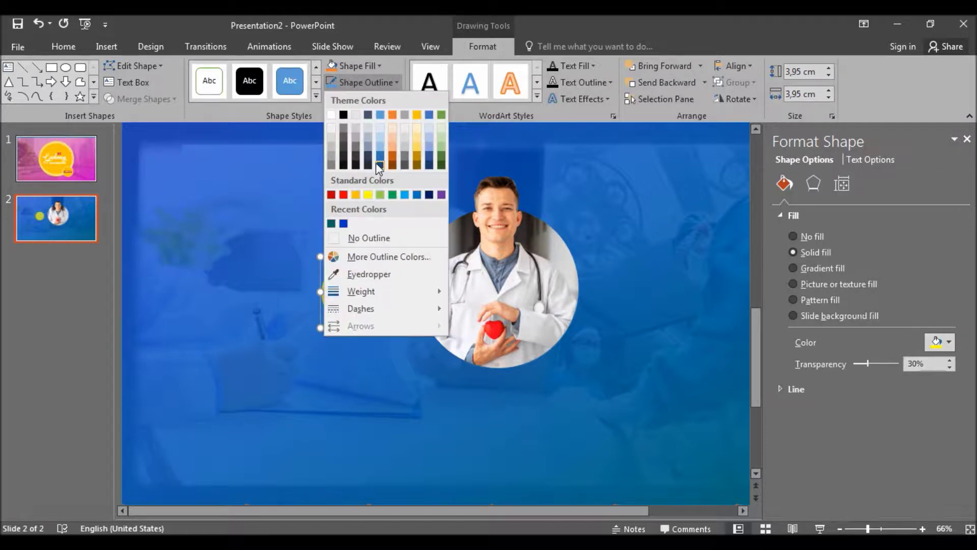
left_click(369, 238)
left_click(410, 278)
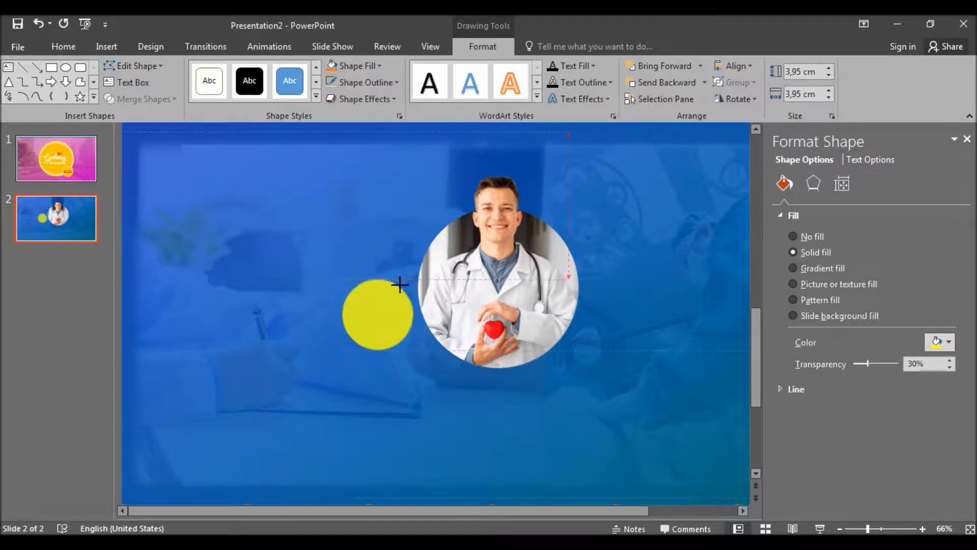
left_click_drag(396, 290, 394, 290)
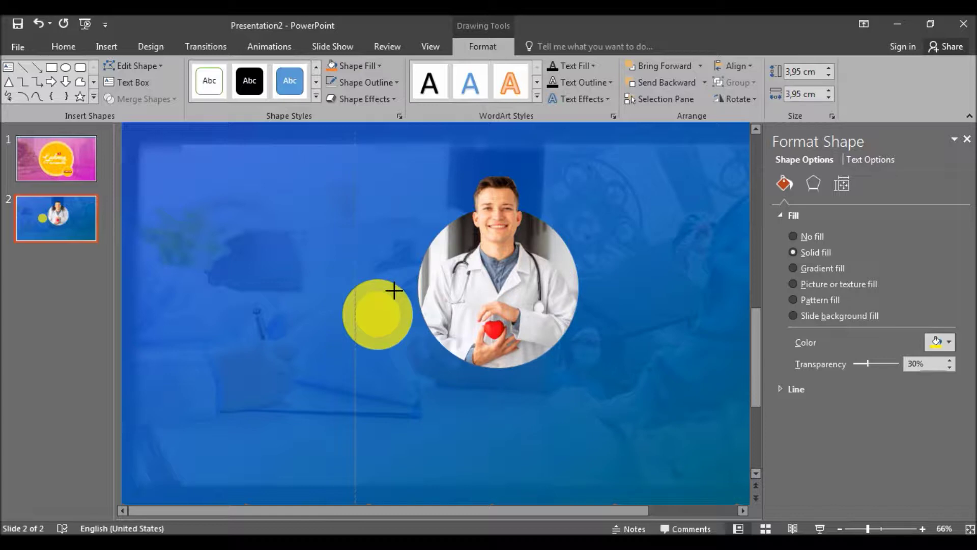
left_click_drag(382, 312, 402, 342)
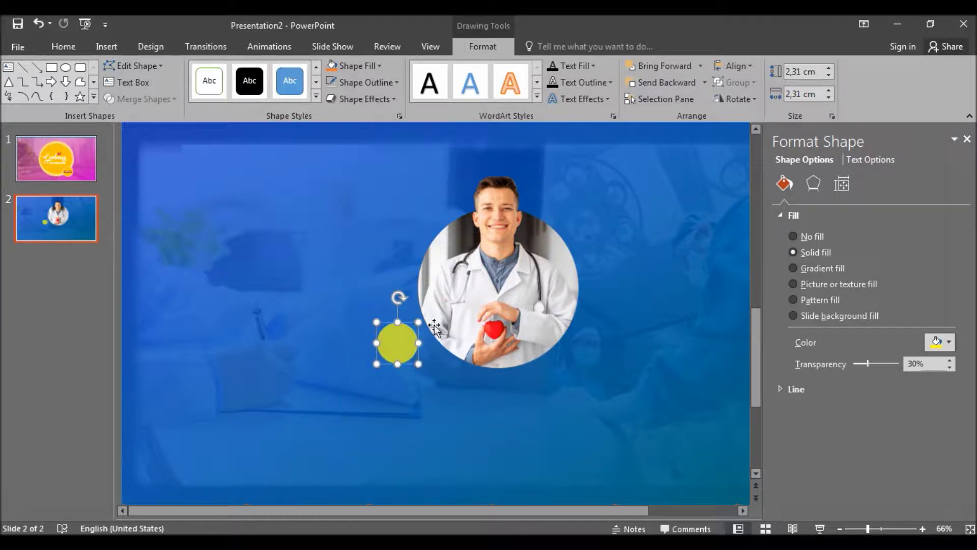
- Duplicate the yellow circle above the original and fill the copy orange
key("ctrl+v")
left_click_drag(403, 342, 405, 242)
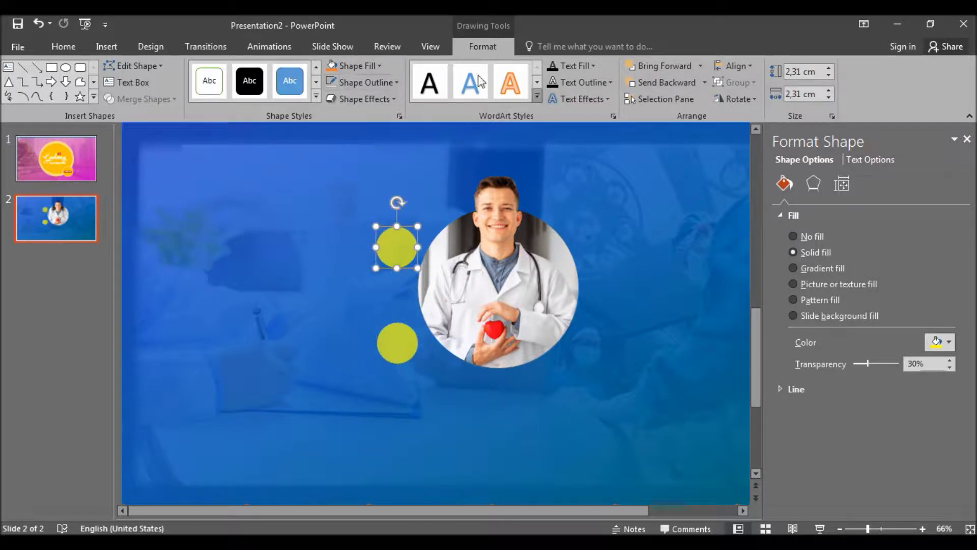
left_click(364, 65)
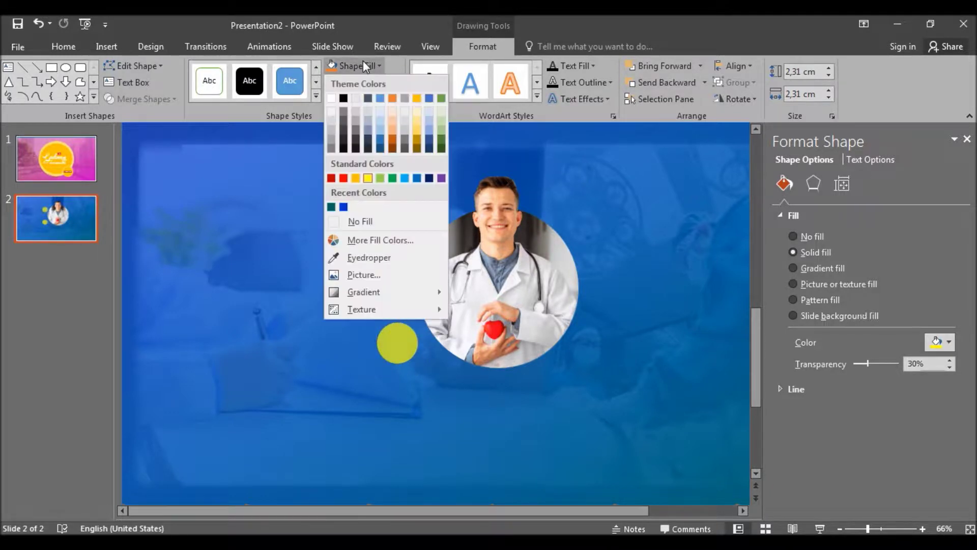
left_click(356, 178)
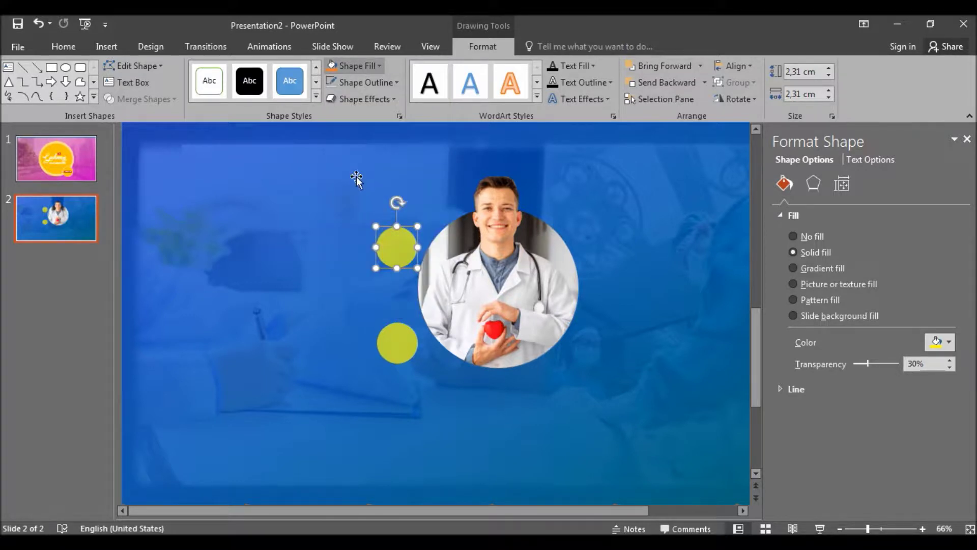
- Enlarge the orange circle to 3.12 cm and place it at the photo's upper right
left_click(401, 248)
left_click_drag(398, 253, 375, 307)
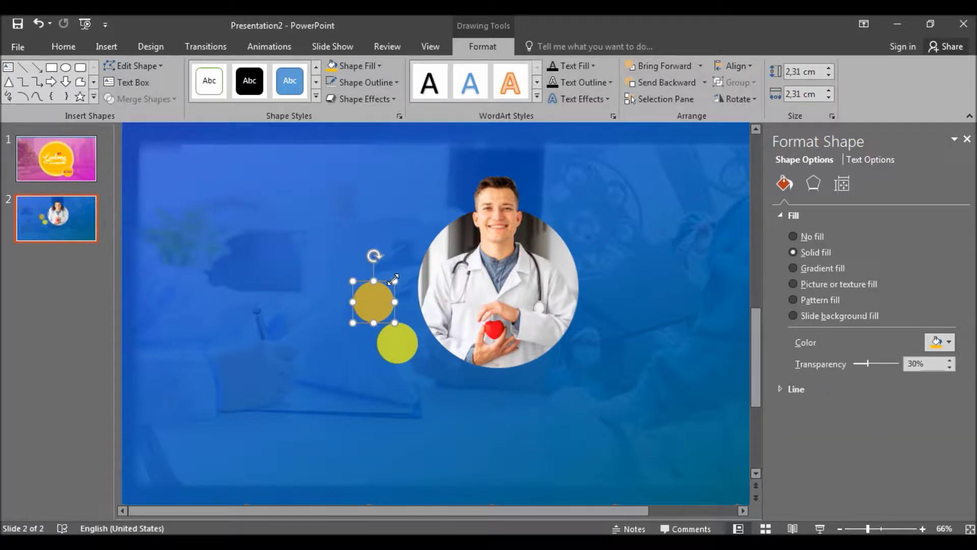
mouse_move(393, 280)
left_mouse_down()
mouse_move(403, 272)
mouse_move(371, 291)
mouse_move(380, 305)
left_mouse_up()
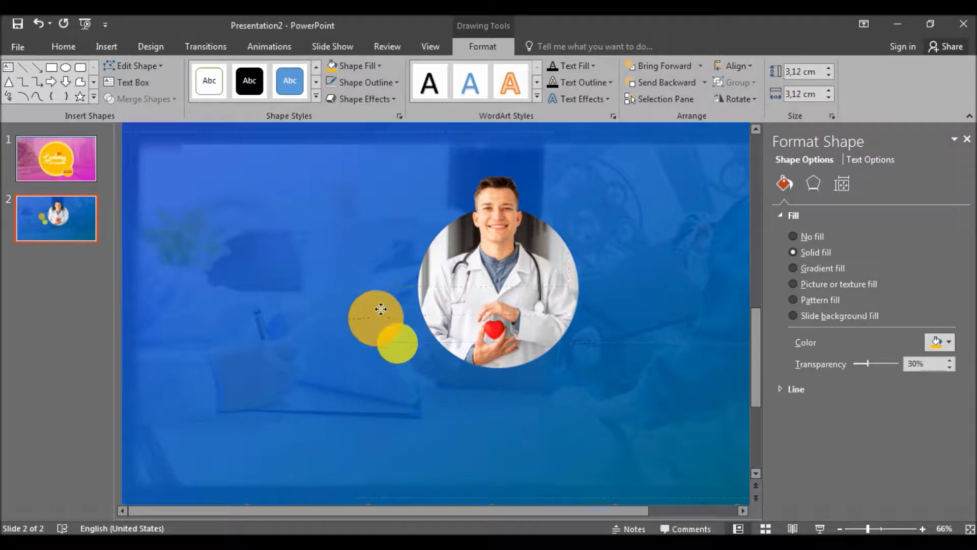
left_click_drag(486, 252, 611, 224)
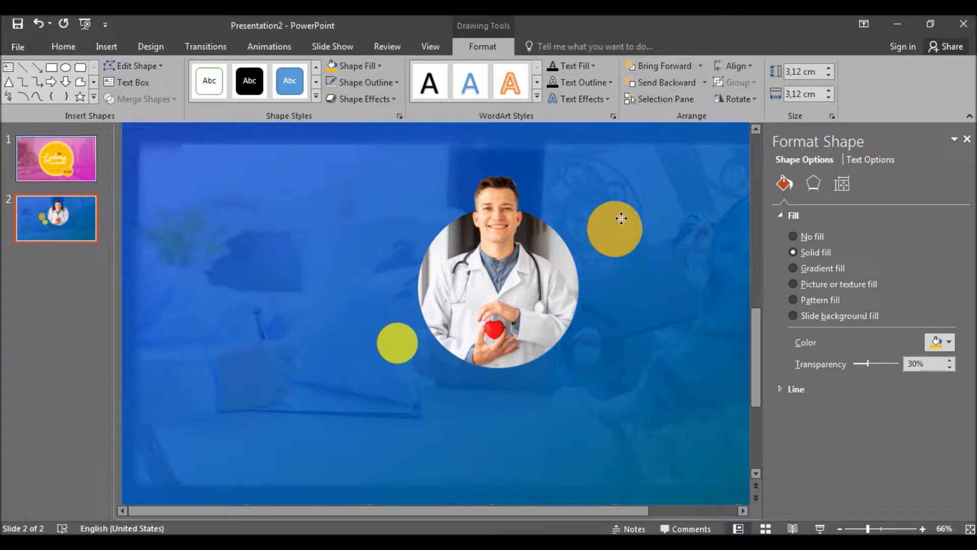
left_click_drag(611, 224, 610, 225)
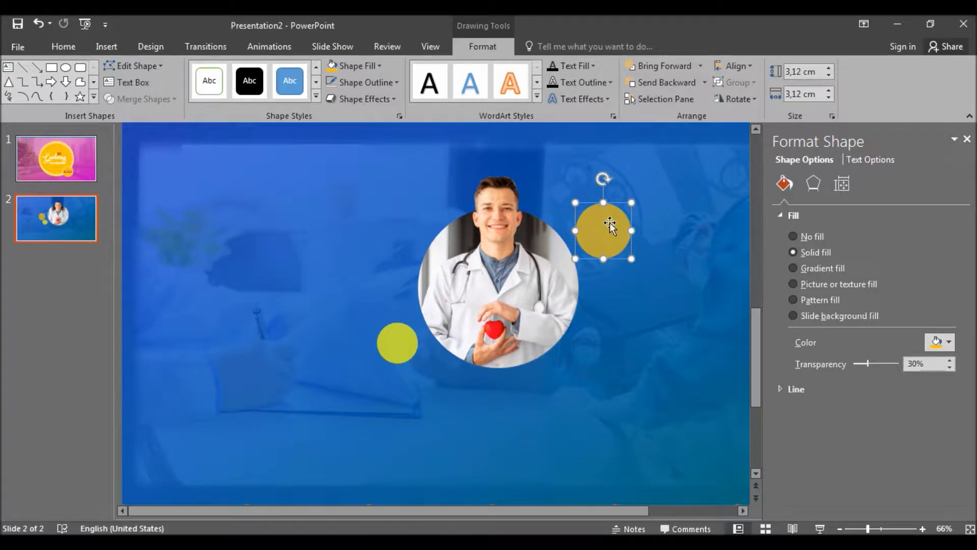
left_click_drag(610, 224, 603, 215)
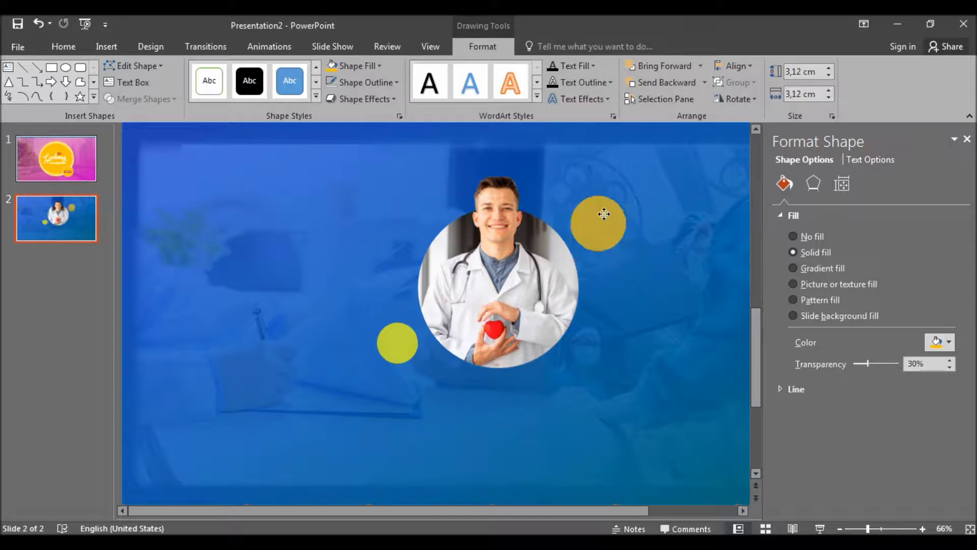
- Copy the orange circle to the photo's upper left and fill the copy purple
mouse_move(603, 212)
left_mouse_down()
mouse_move(446, 224)
mouse_move(381, 218)
left_mouse_up()
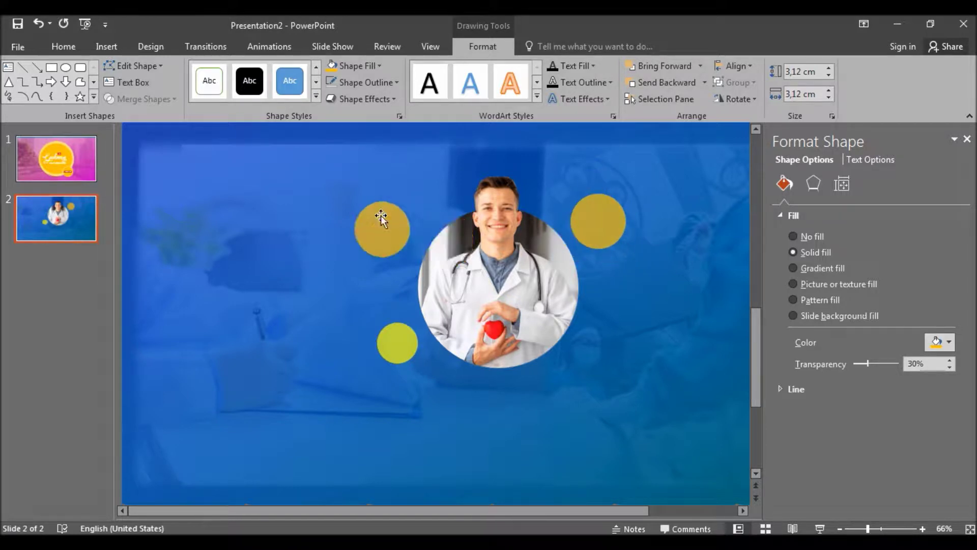
left_click(352, 65)
left_click(352, 65)
left_click(352, 65)
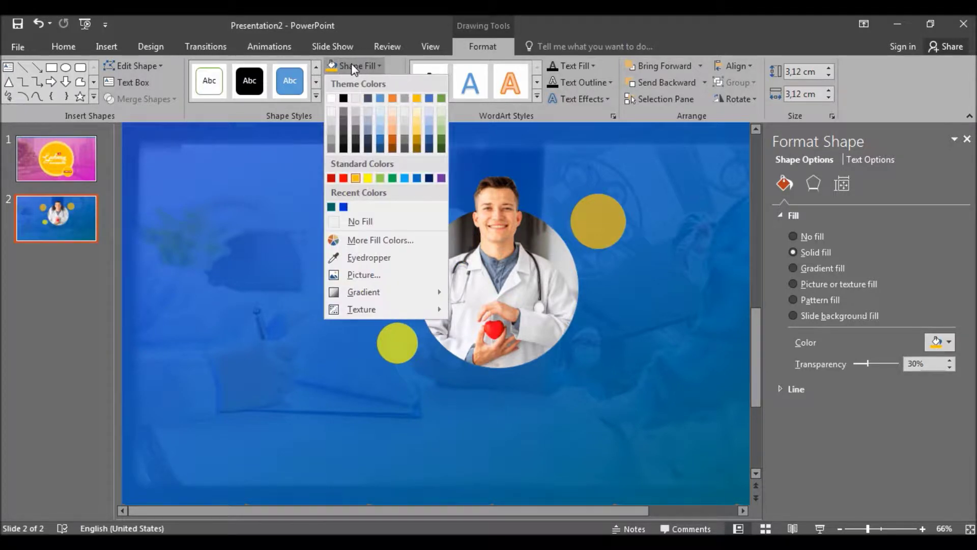
left_click(441, 178)
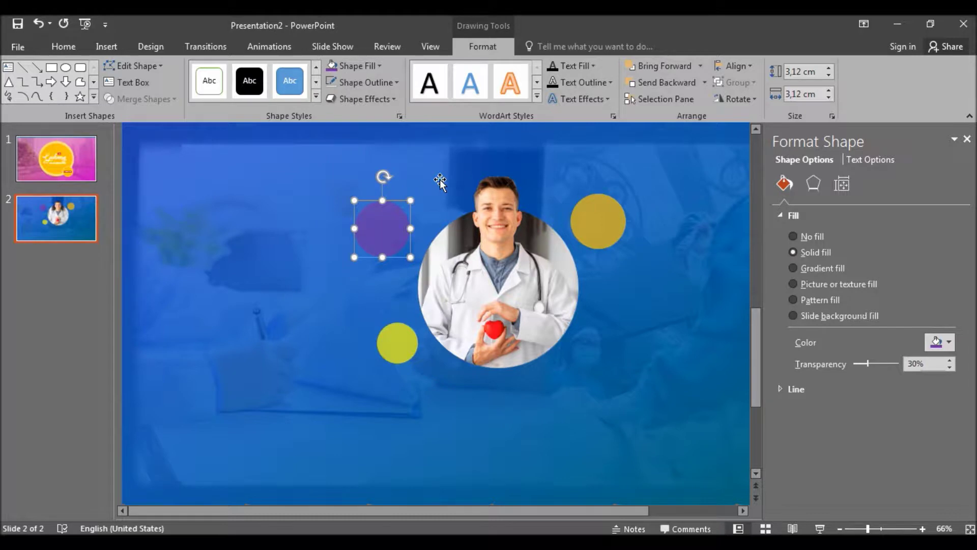
- Make a circle white, shrink it to 2.12 cm, and place it at the photo's lower right
left_click(372, 65)
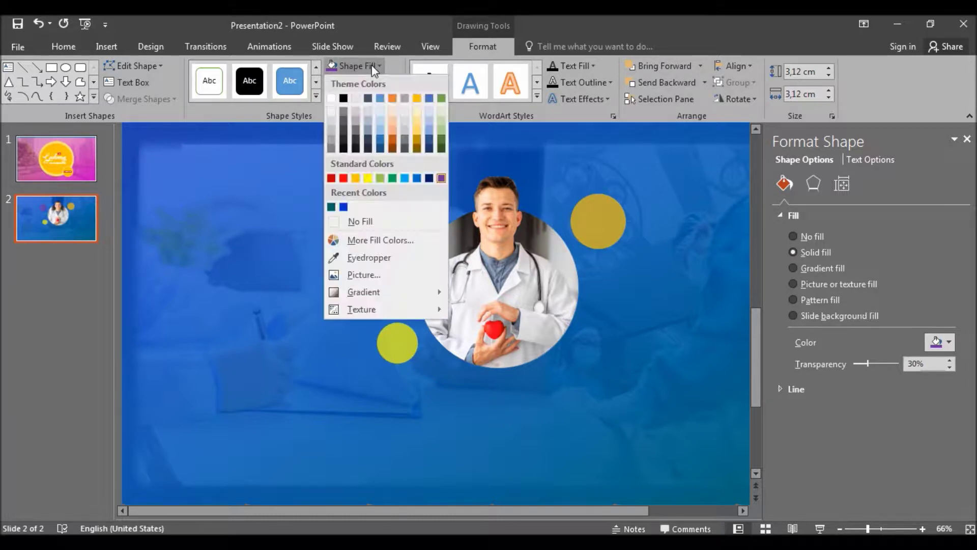
left_click(332, 98)
left_click(332, 97)
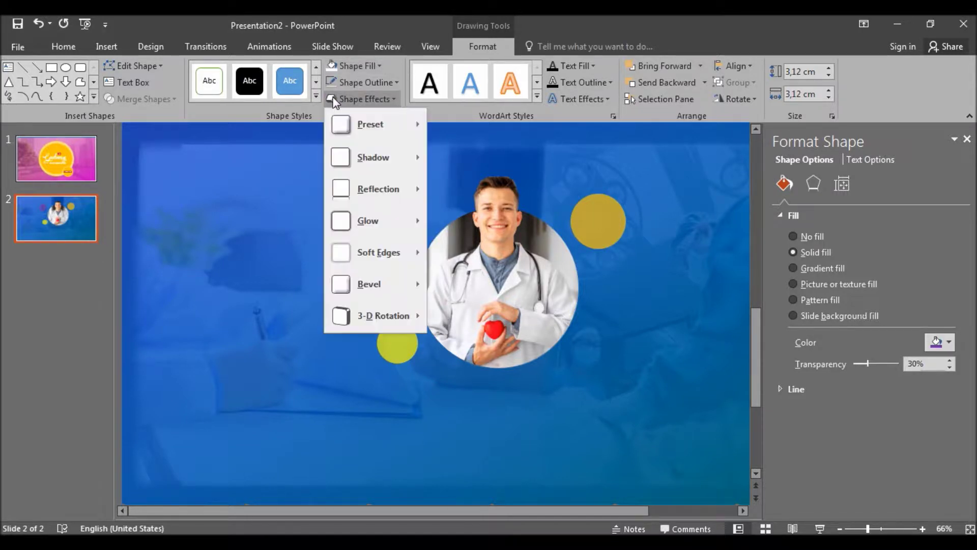
left_click(529, 201)
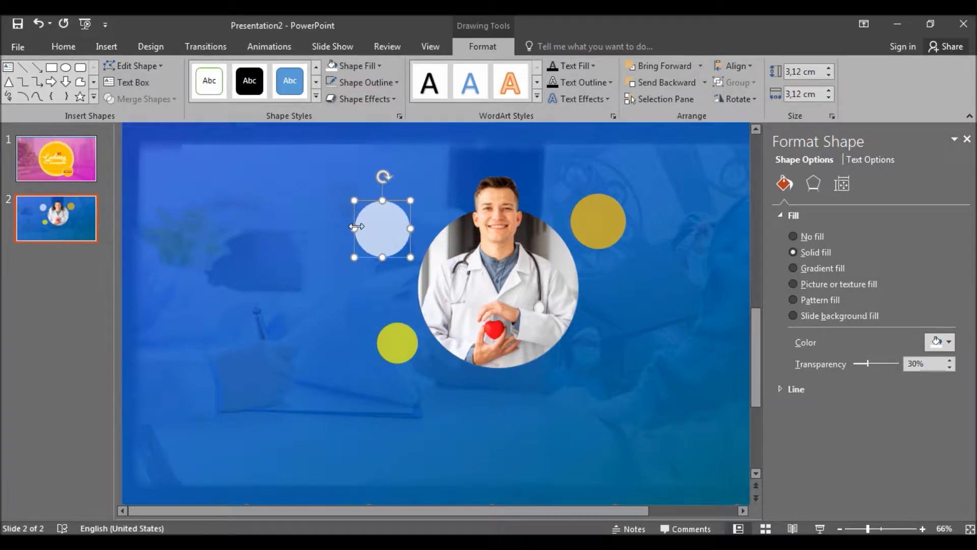
mouse_move(356, 226)
left_mouse_down()
mouse_move(429, 285)
mouse_move(588, 308)
left_mouse_up()
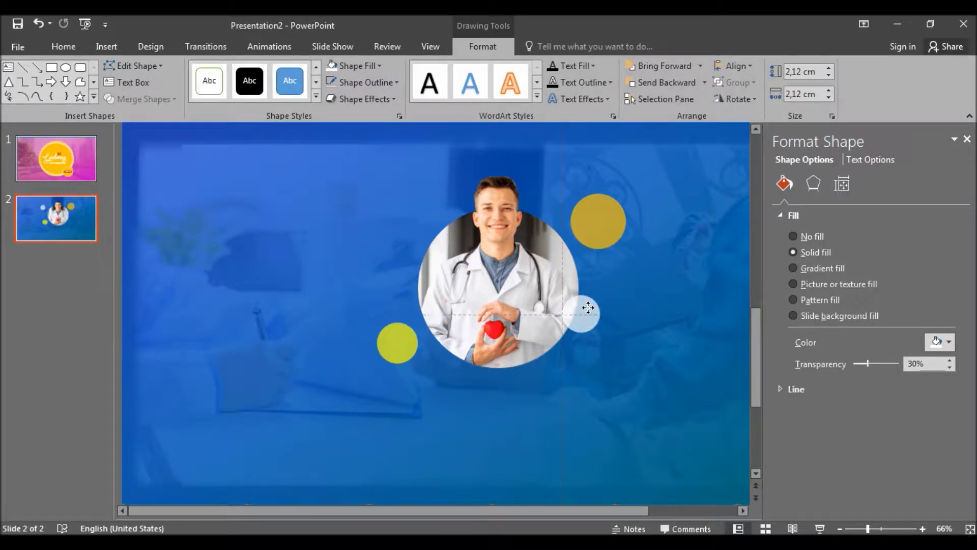
left_click_drag(588, 307, 612, 312)
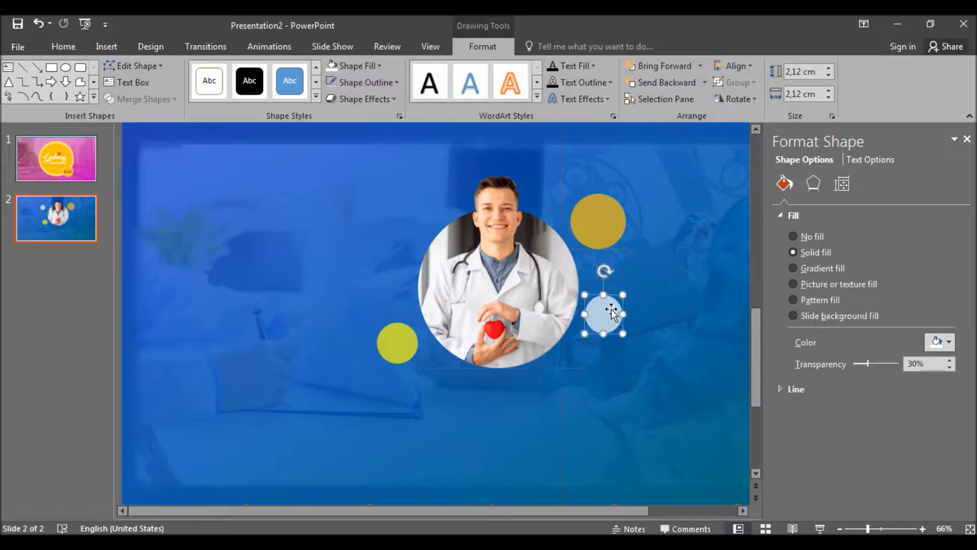
- Duplicate the light-blue circle and move the copy left of the doctor photo
scroll(611, 311, "down", 3)
scroll(612, 310, "down", 1)
scroll(613, 309, "up", 2)
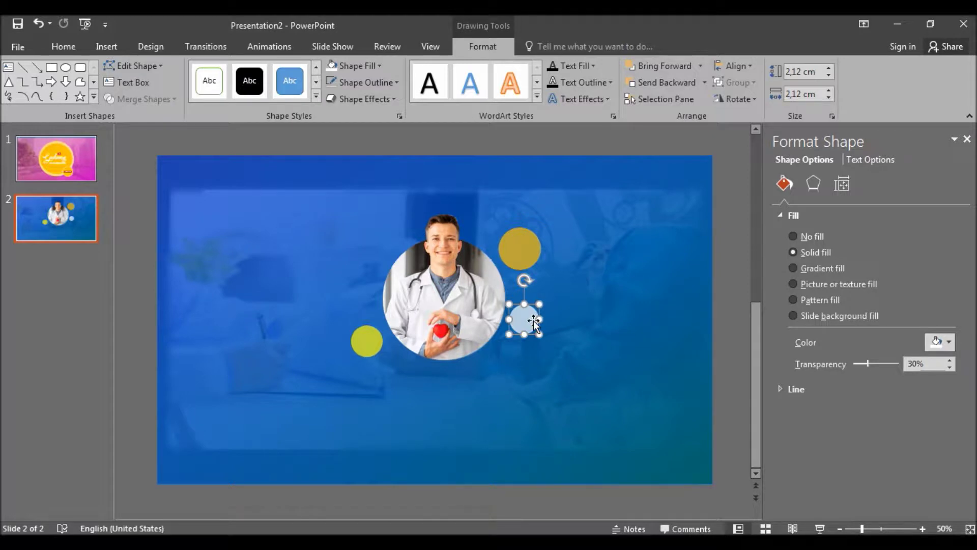
scroll(533, 321, "up", 2)
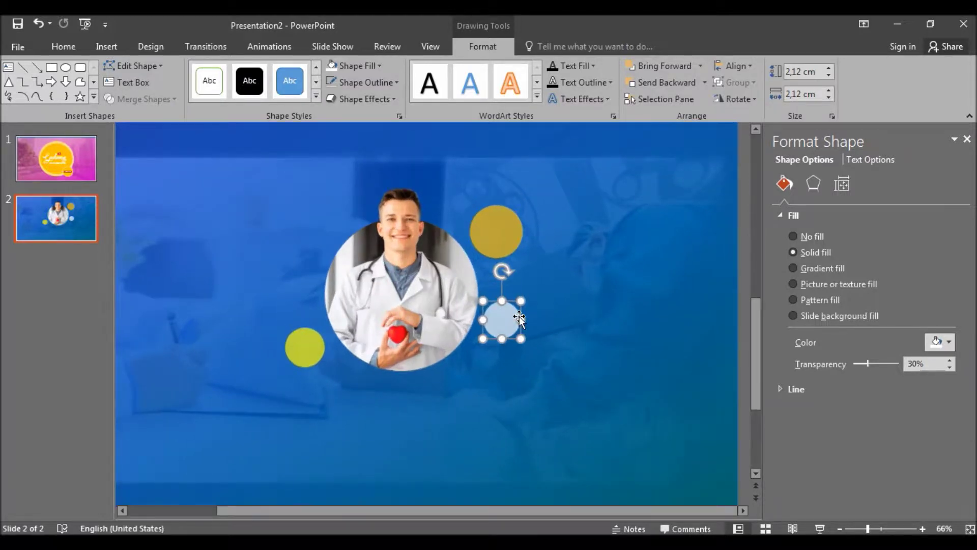
left_click_drag(504, 320, 519, 422)
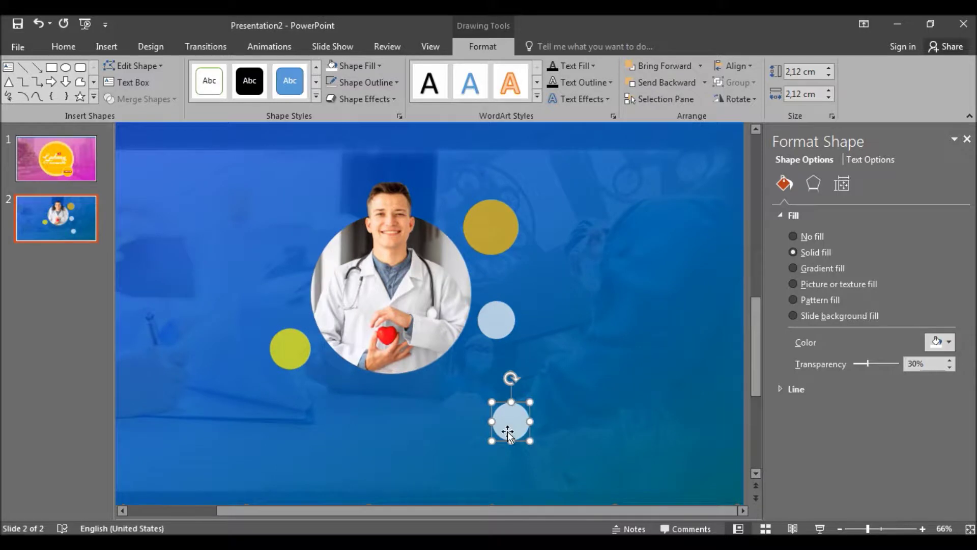
left_click_drag(508, 435, 288, 268)
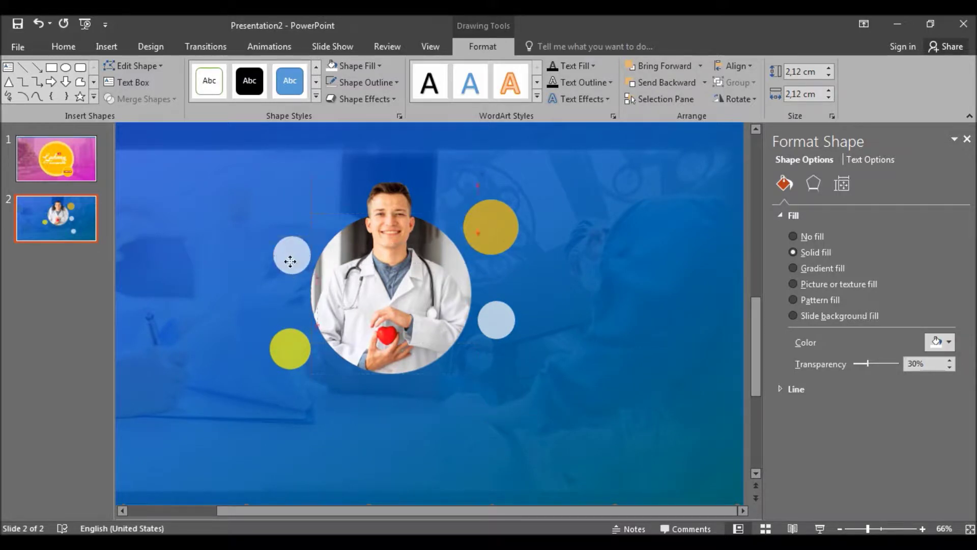
- Change the copied circle's shape to an isosceles triangle
left_click(142, 66)
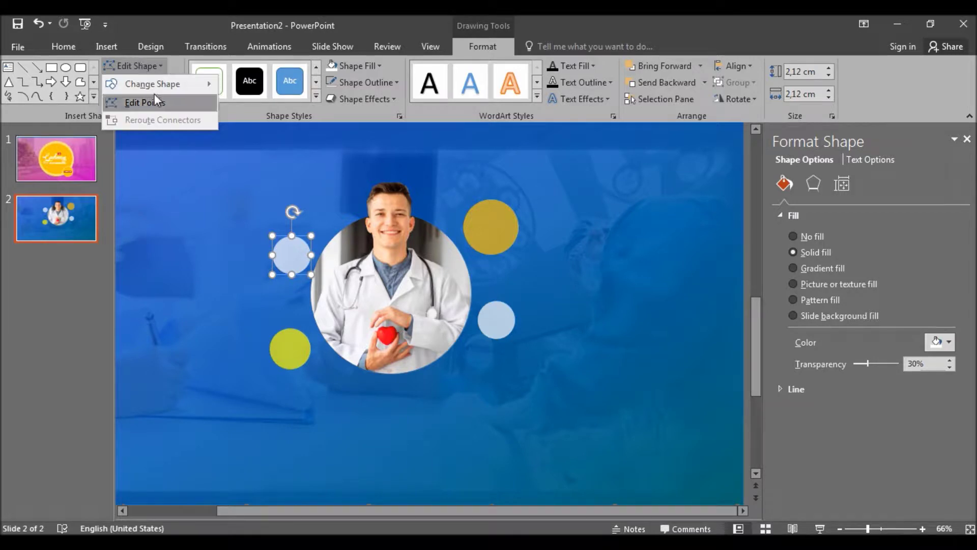
mouse_move(152, 84)
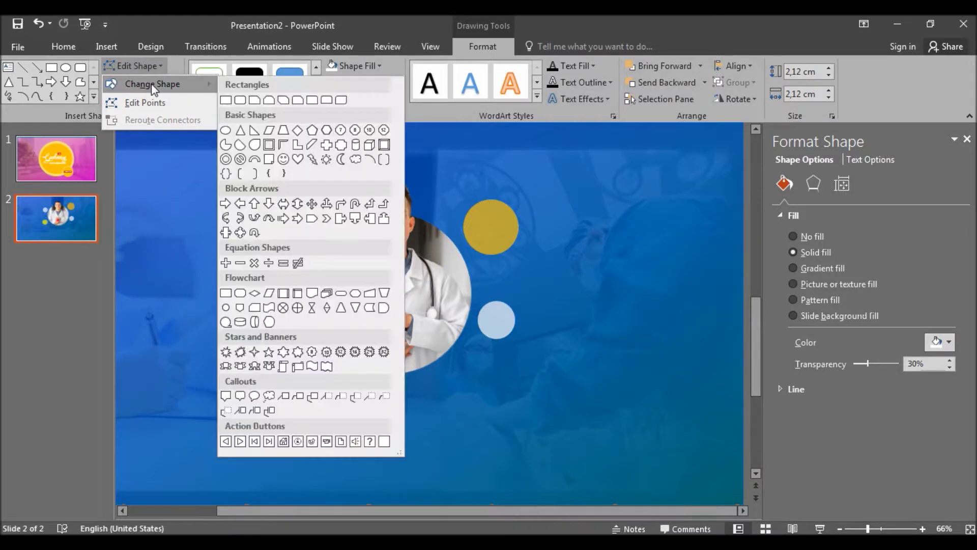
left_click(240, 130)
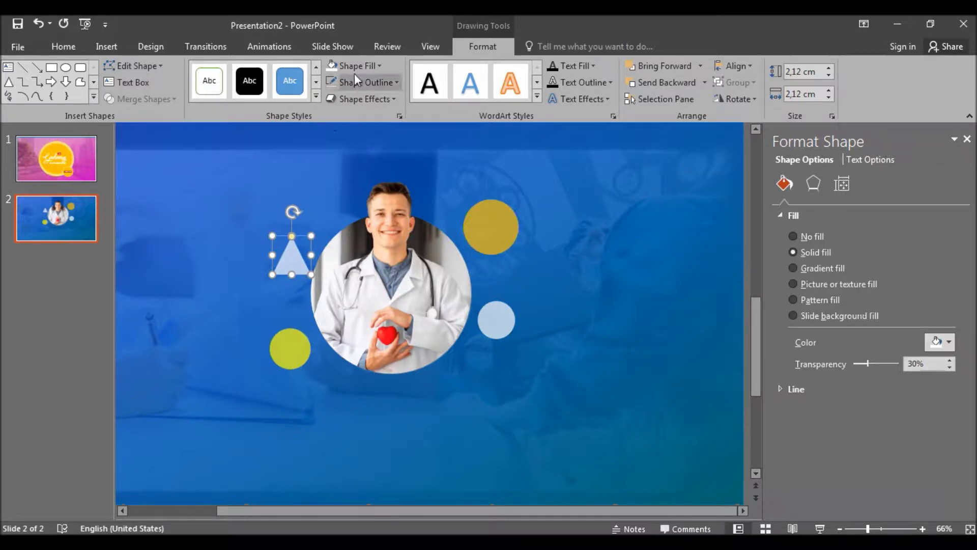
left_click(309, 250)
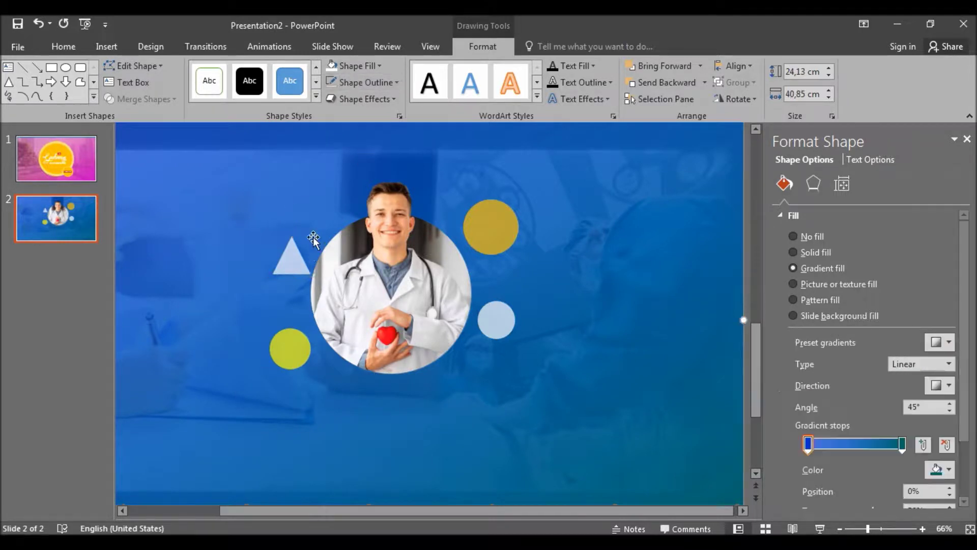
left_click(298, 266)
- Fill the triangle light orange, undoing an accidental shift of the blue overlay
left_click(368, 61)
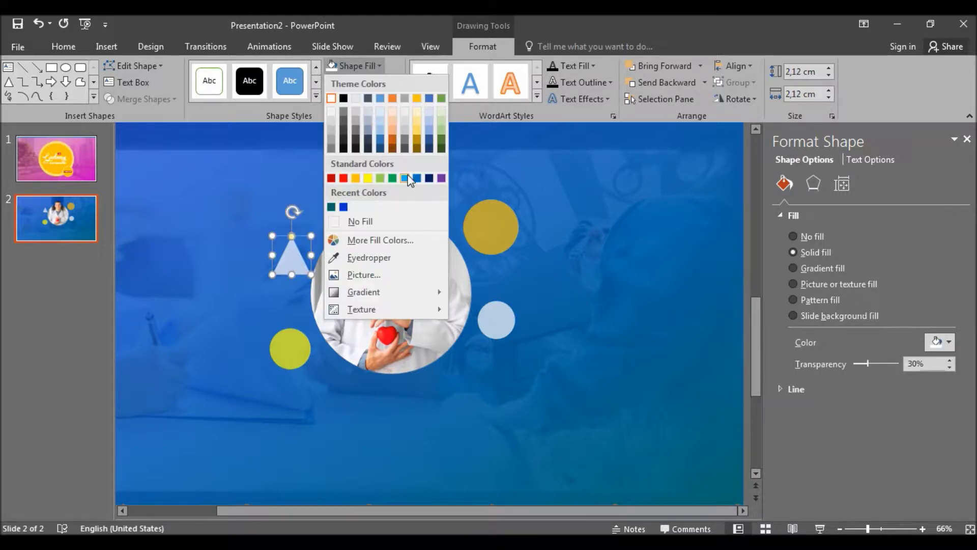
left_click(392, 134)
left_click(462, 297)
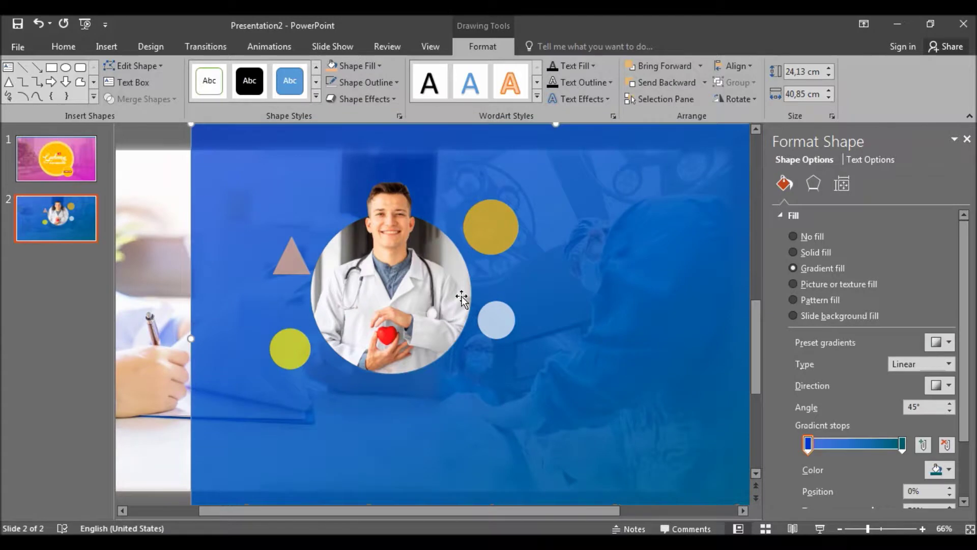
key("ctrl+z")
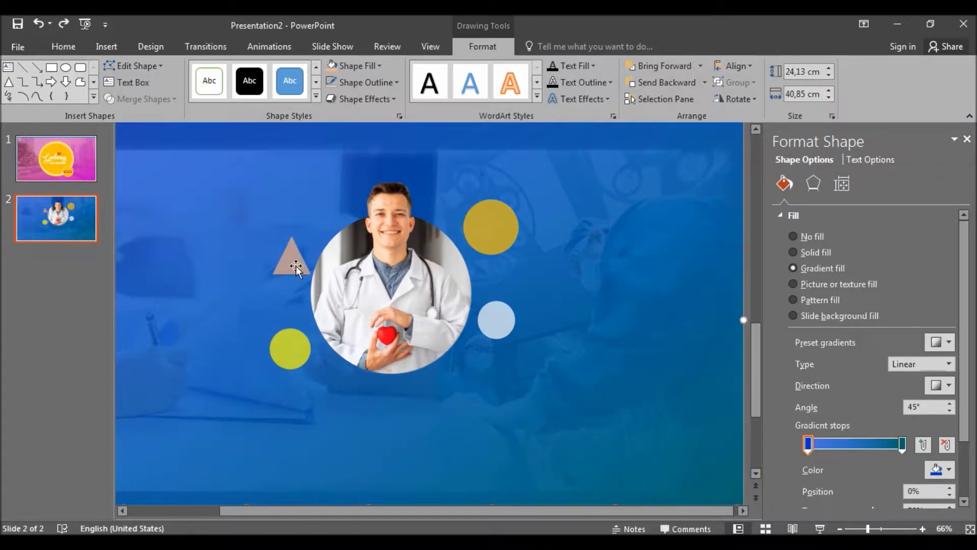
left_click(295, 266)
- Tilt the triangle and position it at the doctor photo's upper left
left_click_drag(294, 263, 541, 281)
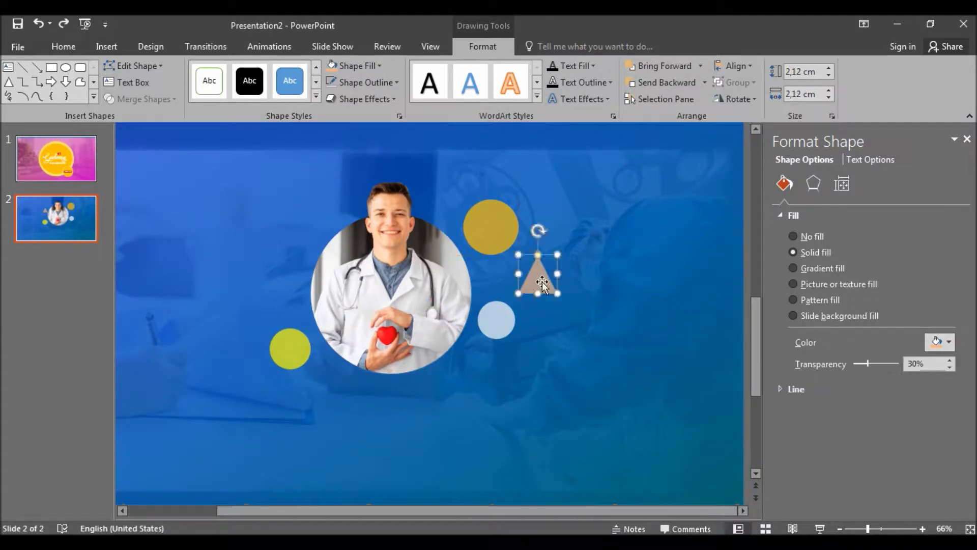
mouse_move(540, 226)
left_mouse_down()
mouse_move(489, 255)
mouse_move(498, 258)
left_mouse_up()
left_click_drag(548, 276, 285, 274)
scroll(499, 319, "down", 3, "ctrl")
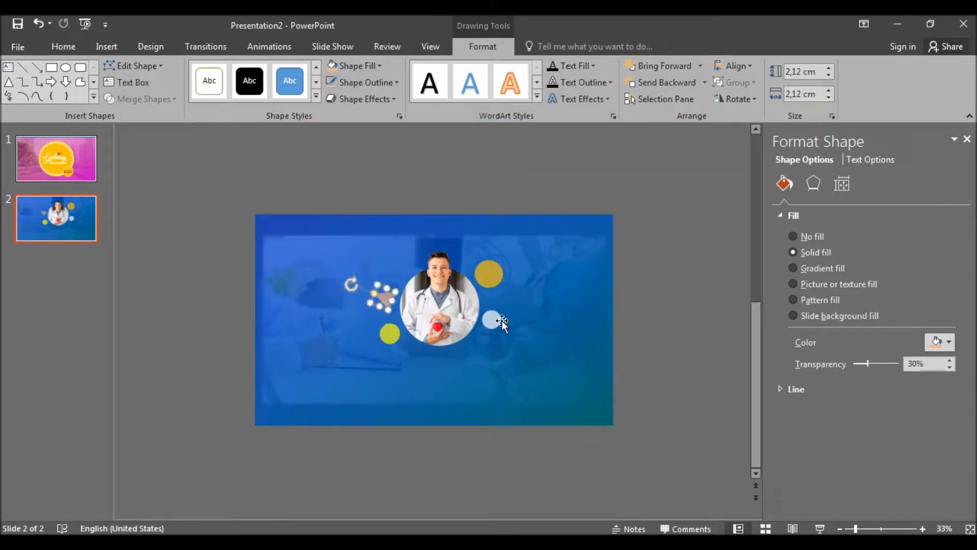
left_click(420, 298)
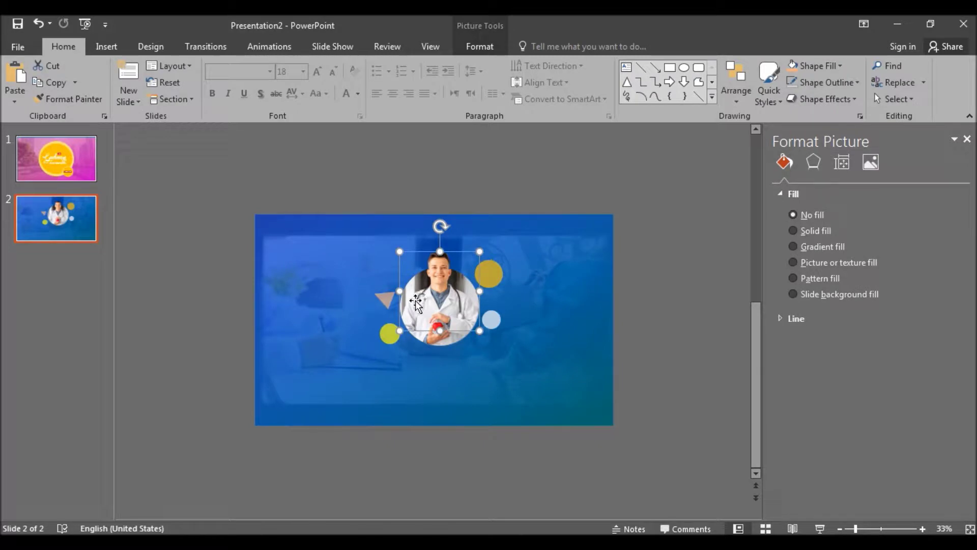
scroll(416, 303, "up", 3)
left_click(270, 279)
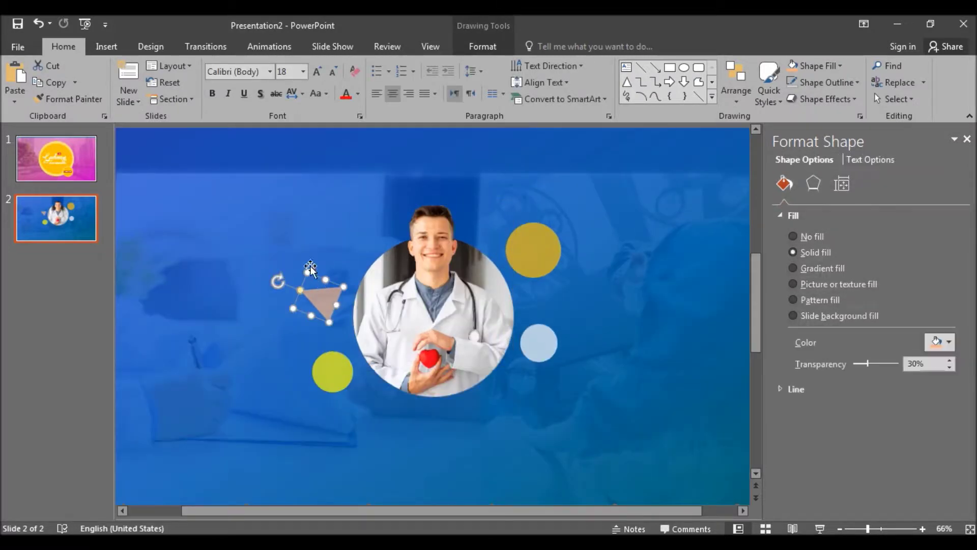
left_click_drag(278, 279, 334, 248)
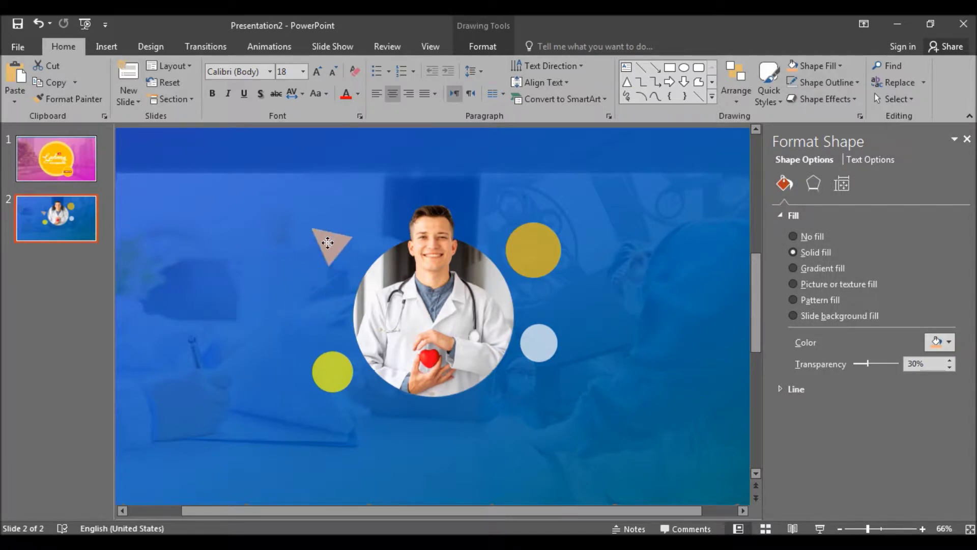
left_click_drag(335, 249, 339, 253)
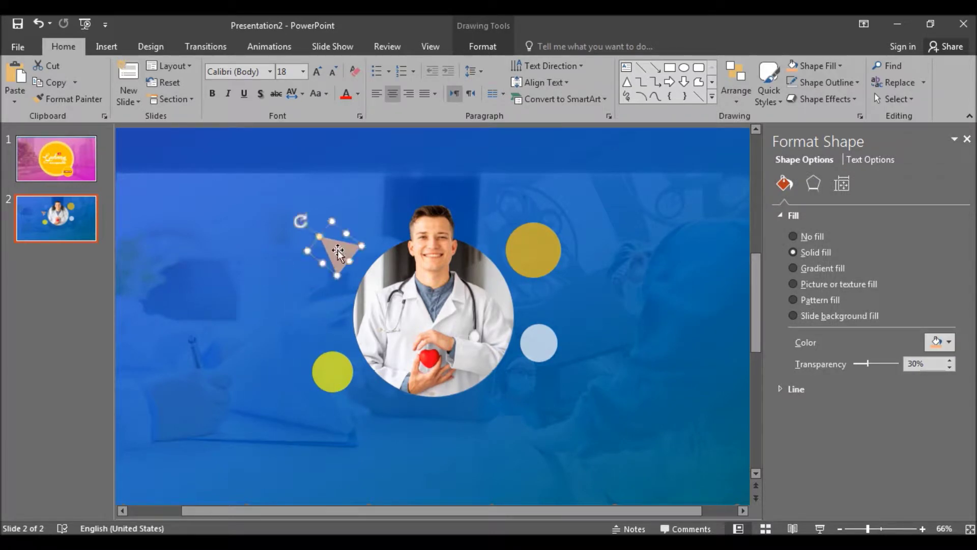
left_click(537, 270)
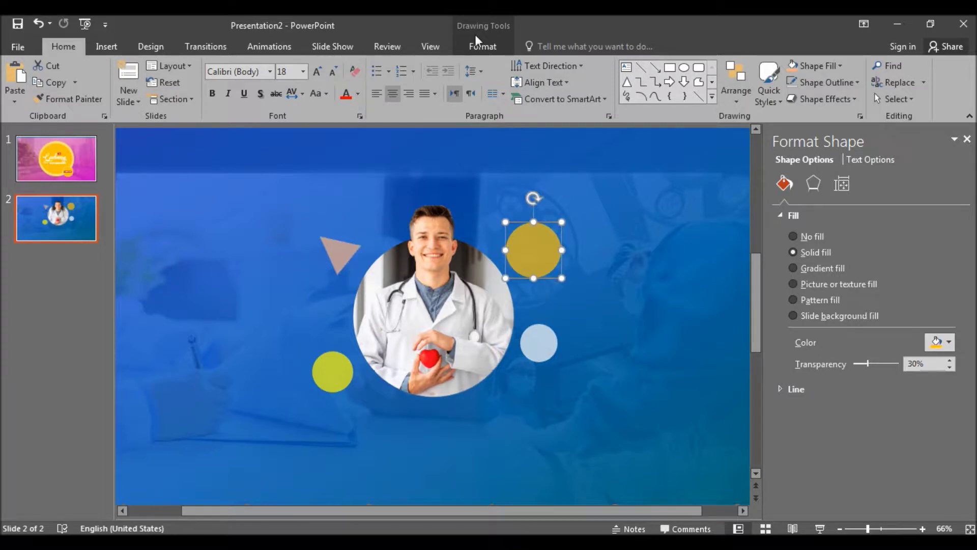
left_click(486, 47)
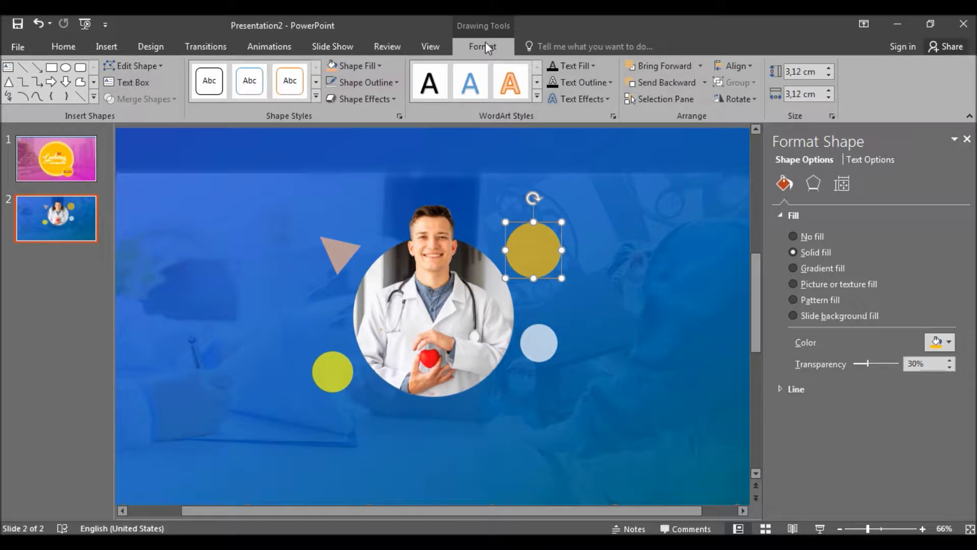
- Fill the gold circle magenta from the Standard colours and move the light-blue circle beneath it
left_click(358, 64)
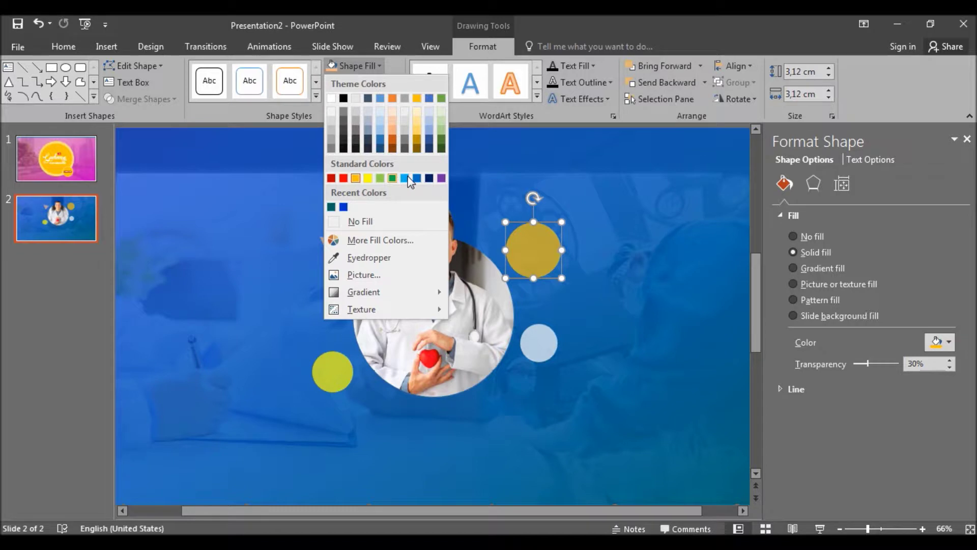
left_click(366, 241)
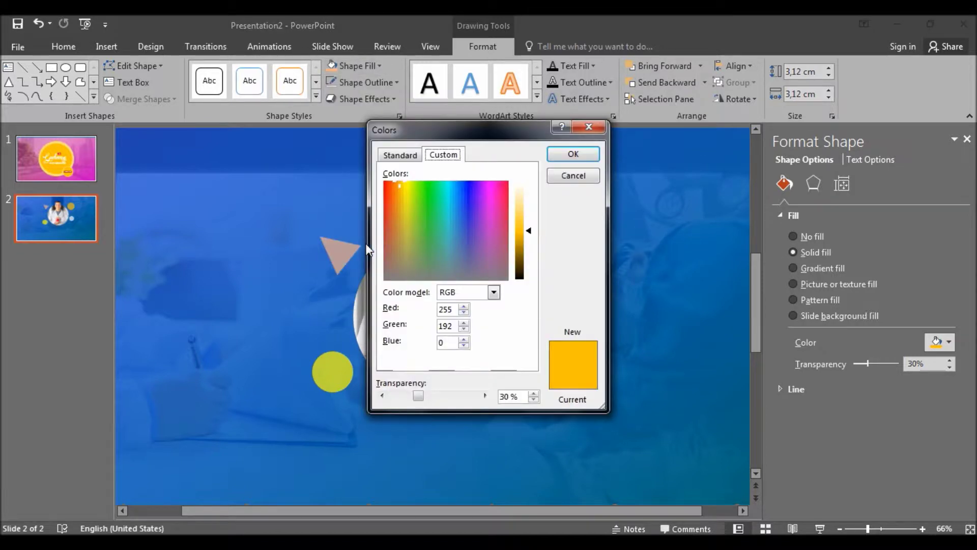
left_click(396, 155)
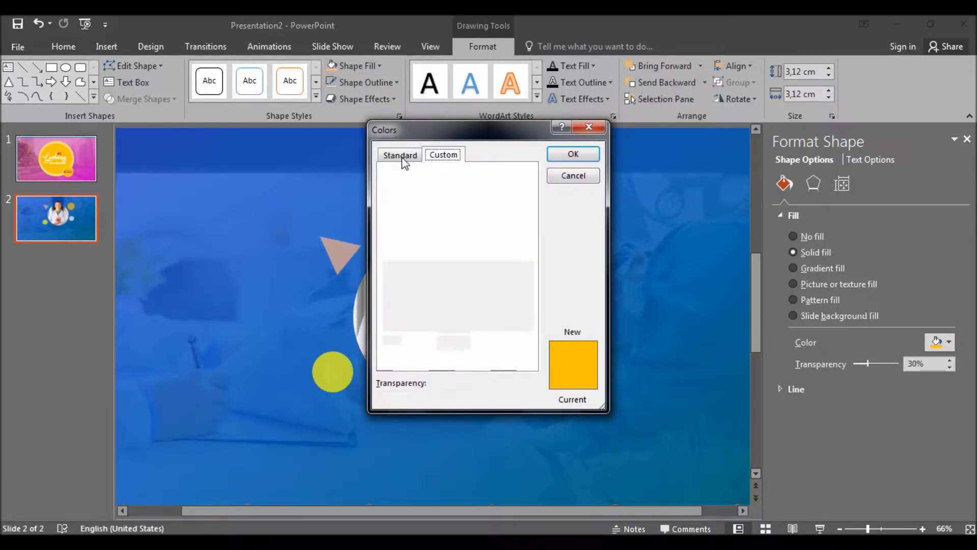
left_click(494, 250)
double_click(495, 249)
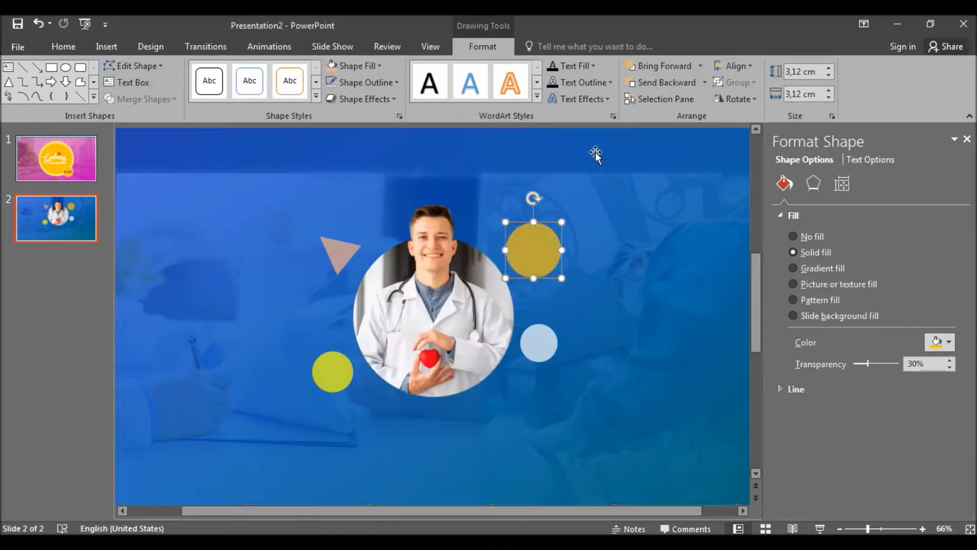
left_click(637, 230)
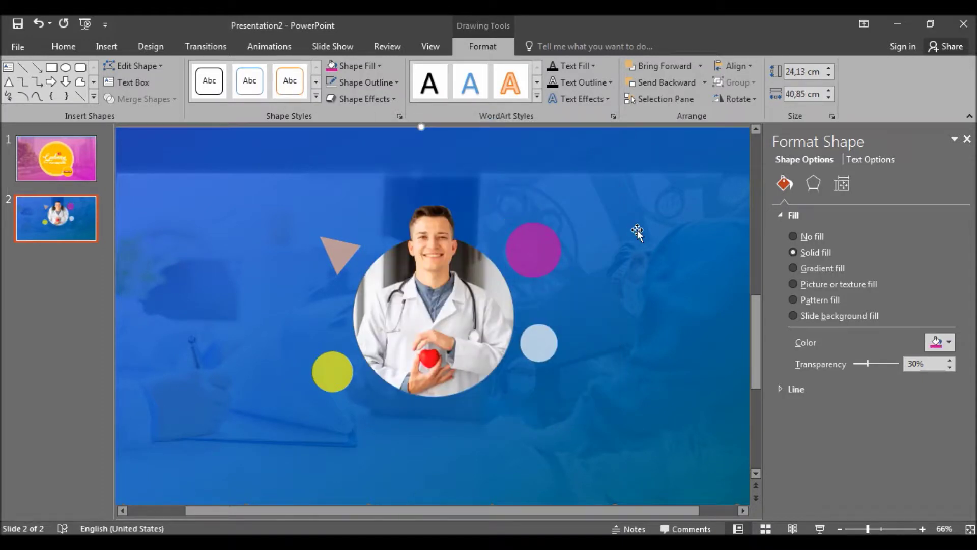
left_click_drag(537, 340, 535, 280)
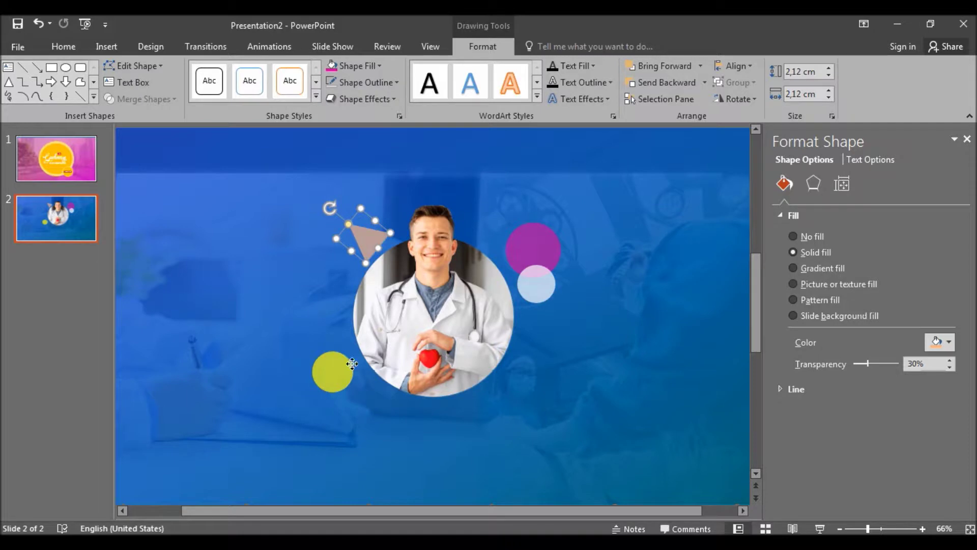
- Slide the yellow circle right onto the photo's lower-left edge and shift the photo slightly down
left_click_drag(337, 368, 373, 365)
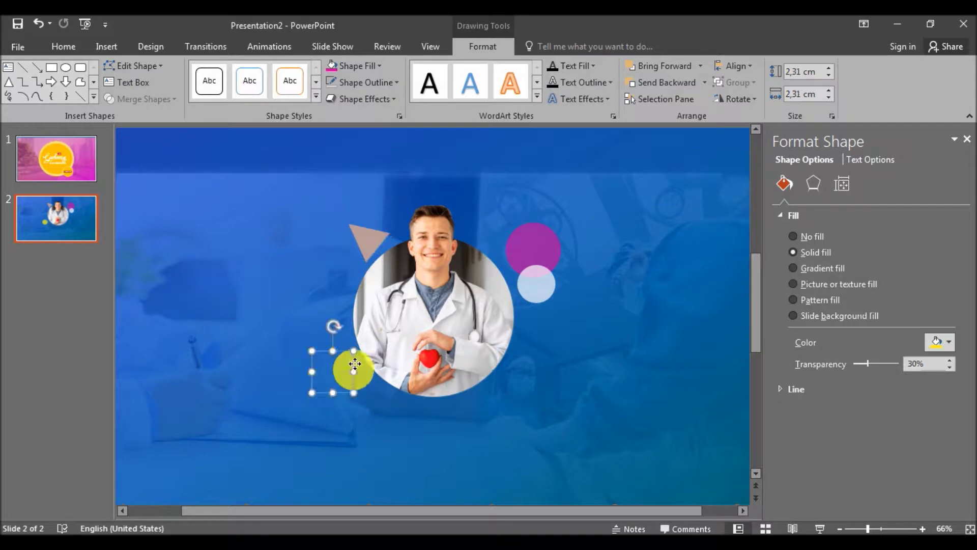
left_click(620, 336)
scroll(620, 336, "down", 3)
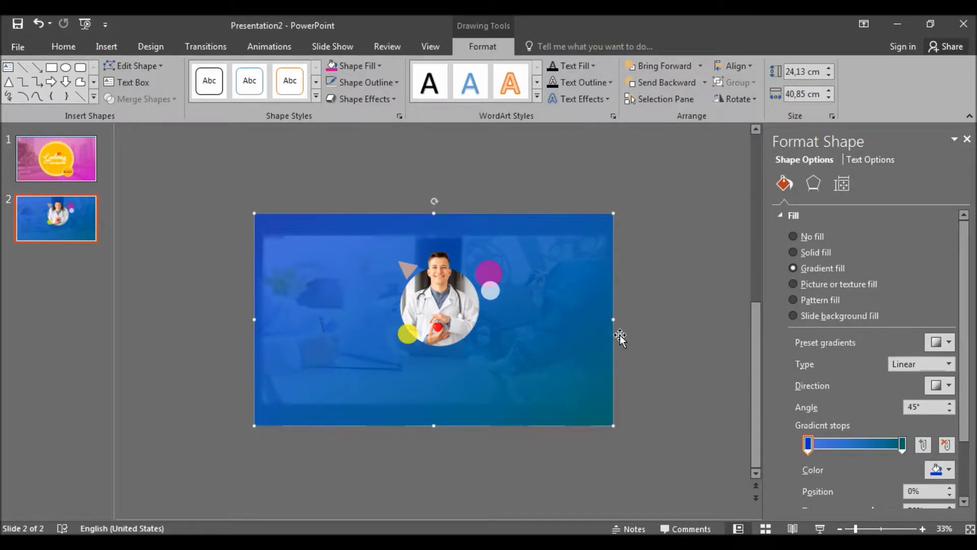
scroll(620, 336, "up", 2)
left_click(390, 235)
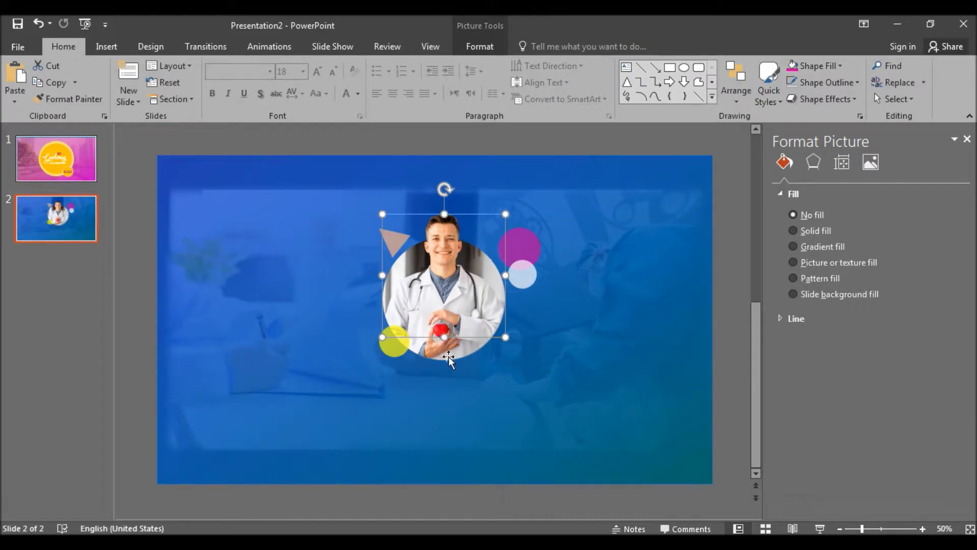
left_click_drag(448, 357, 450, 354)
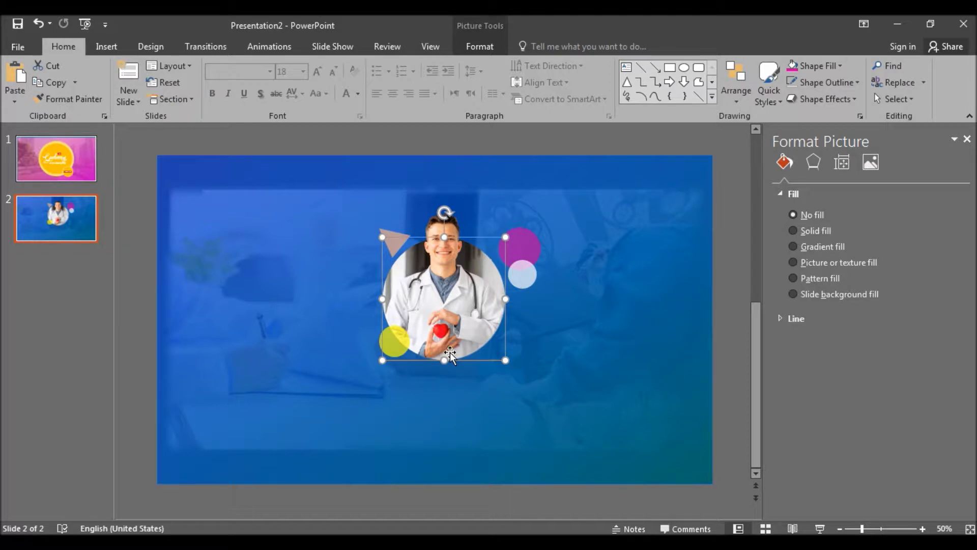
- Align the doctor photo to the slide's horizontal centre and delete the blue circle behind it
left_click(479, 45)
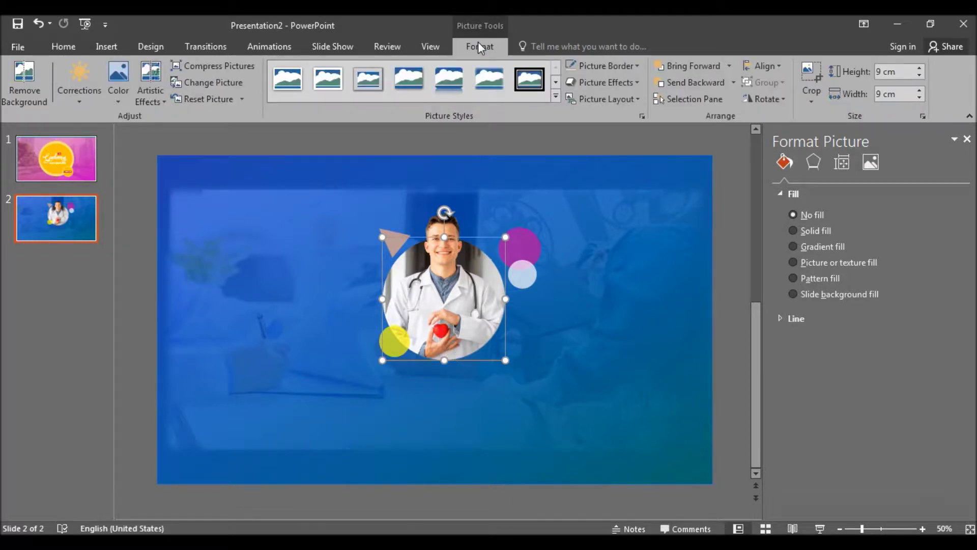
left_click(761, 65)
left_click(793, 107)
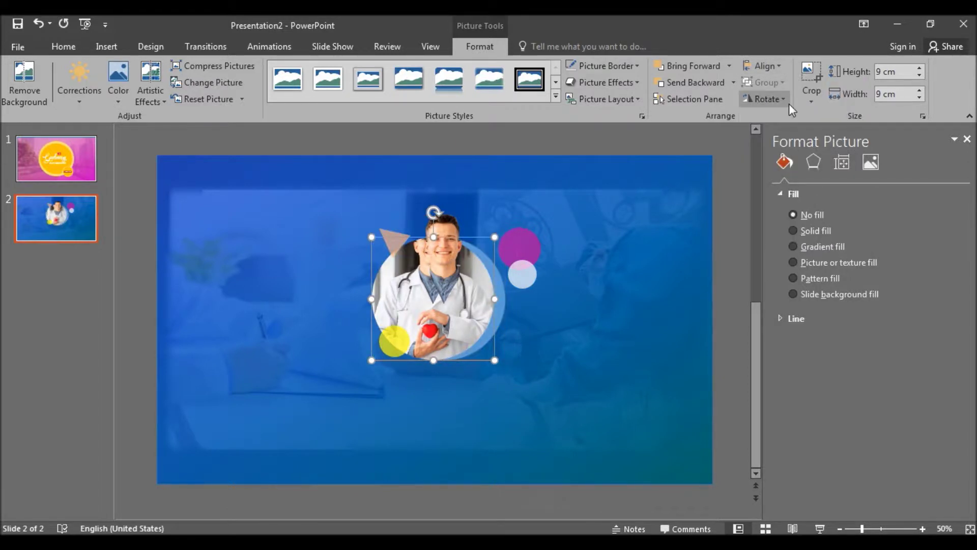
left_click(507, 308)
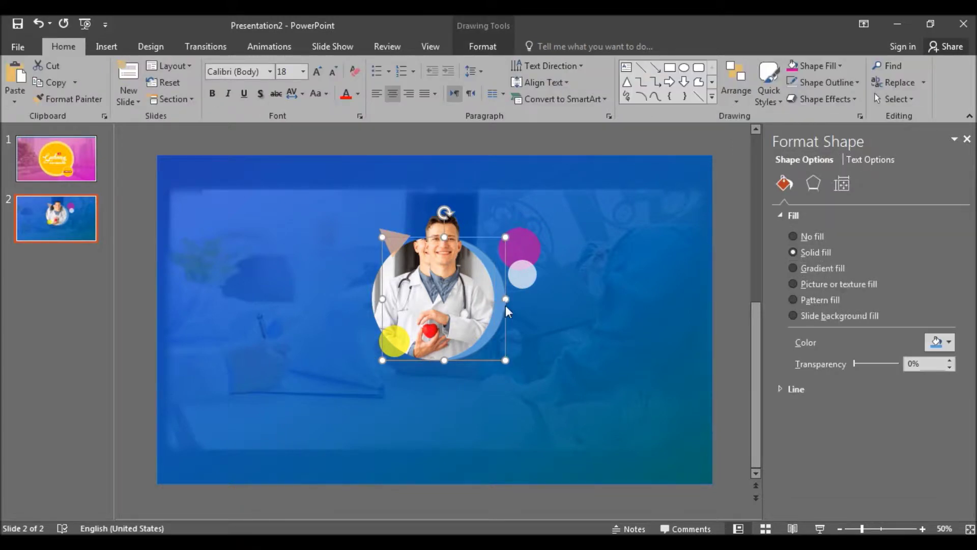
key("Delete")
left_click(505, 312)
- Re-centre the doctor photo horizontally on the slide with Align Center
left_click(444, 281)
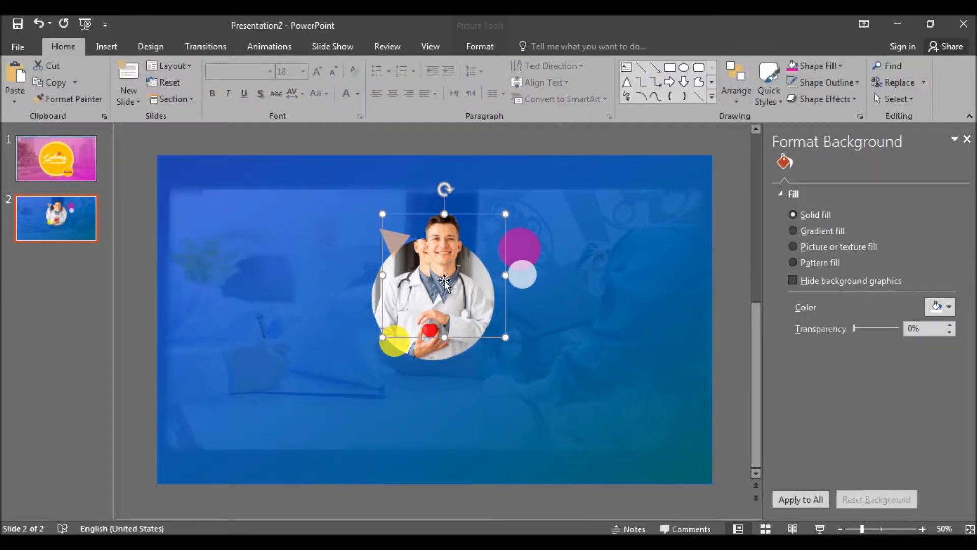
left_click(488, 47)
left_click(756, 63)
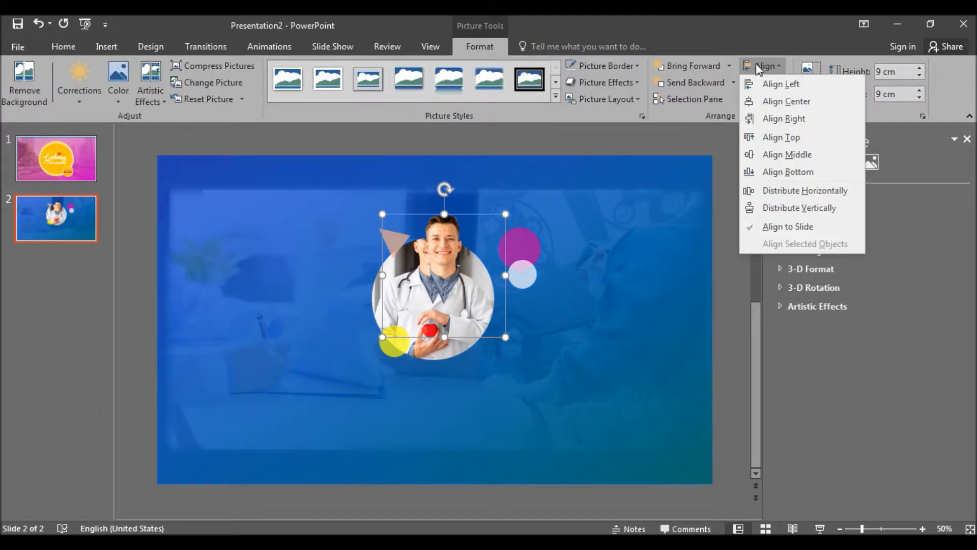
left_click(776, 102)
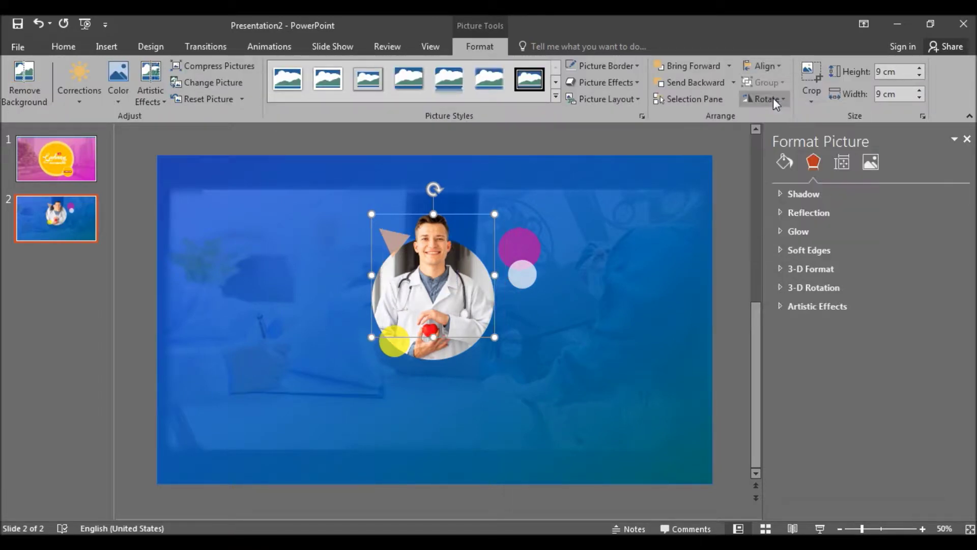
left_click(602, 286)
- Nudge the yellow circle, triangle, purple and light circles into tighter positions around the photo
left_click_drag(400, 348, 393, 354)
left_click(389, 236)
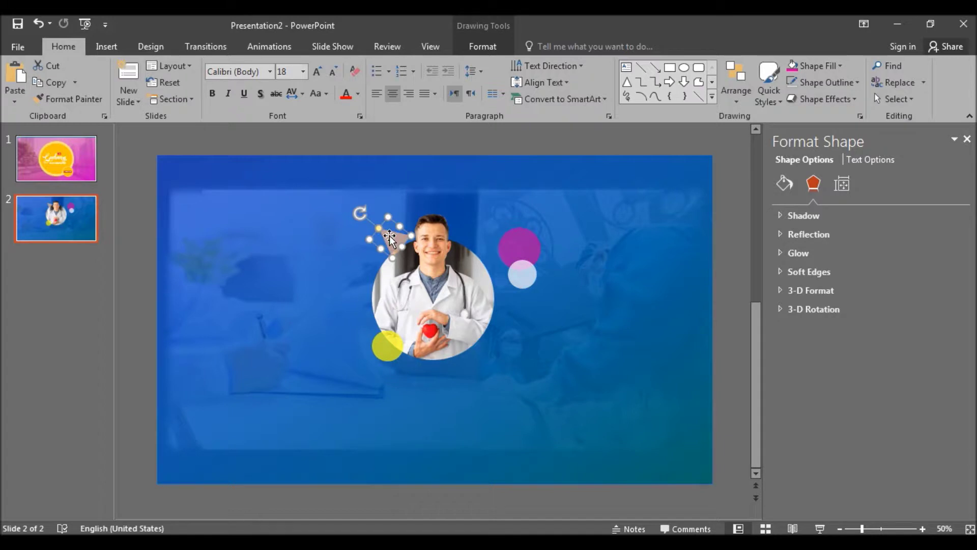
left_click_drag(390, 237, 367, 233)
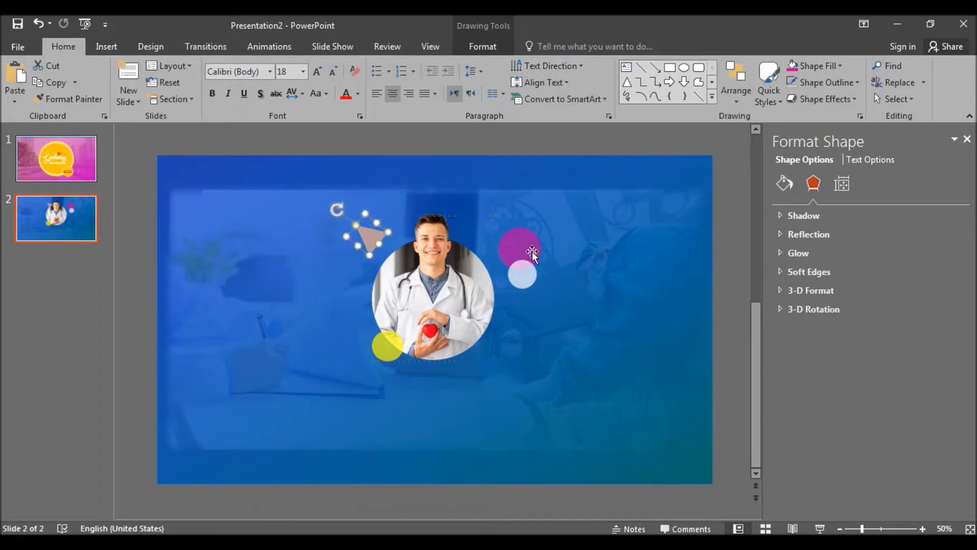
left_click(532, 252)
left_click(523, 279, "shift")
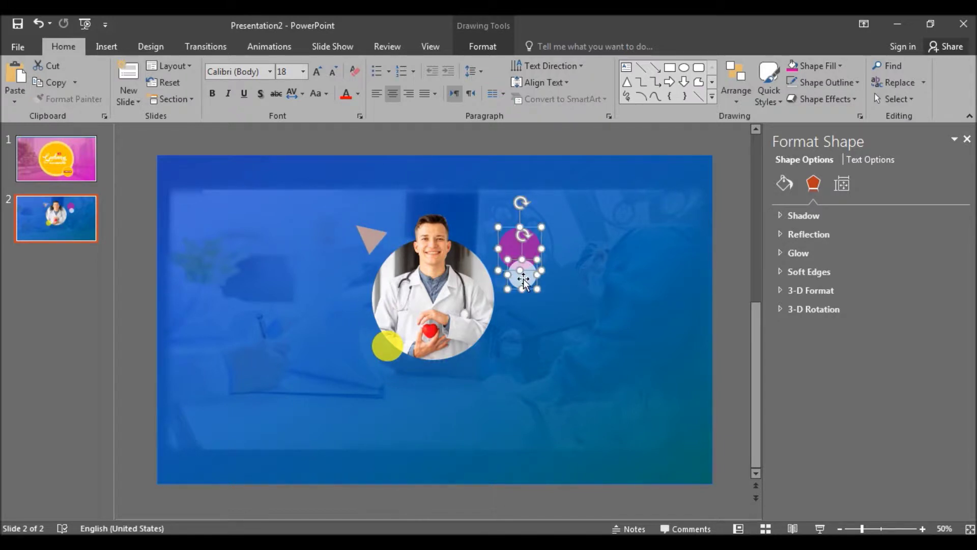
mouse_move(504, 250)
left_mouse_down()
mouse_move(516, 300)
mouse_move(498, 302)
left_mouse_up()
left_click(514, 275)
left_click(514, 273)
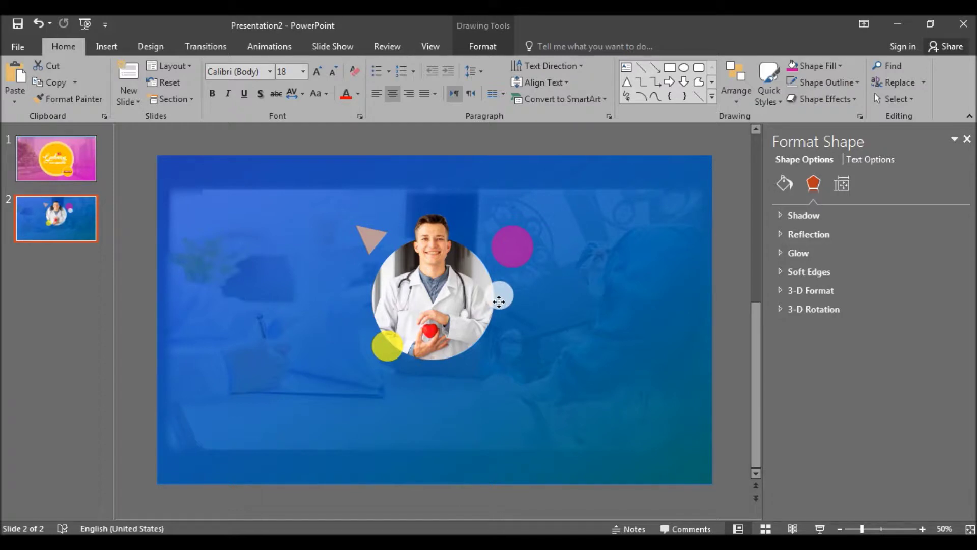
left_click(544, 343)
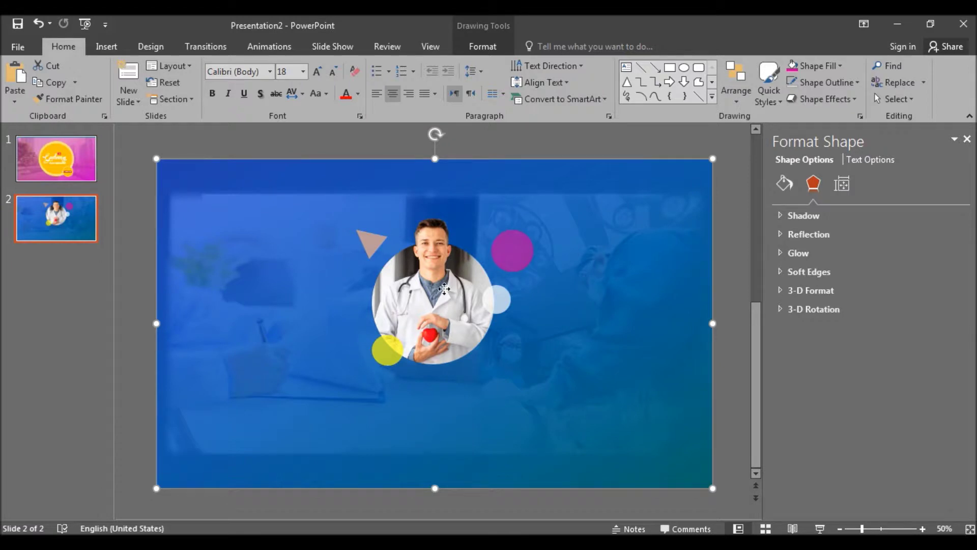
- Duplicate the triangle as a dark brown 1,64 cm copy beside the photo
left_click_drag(369, 240, 515, 333)
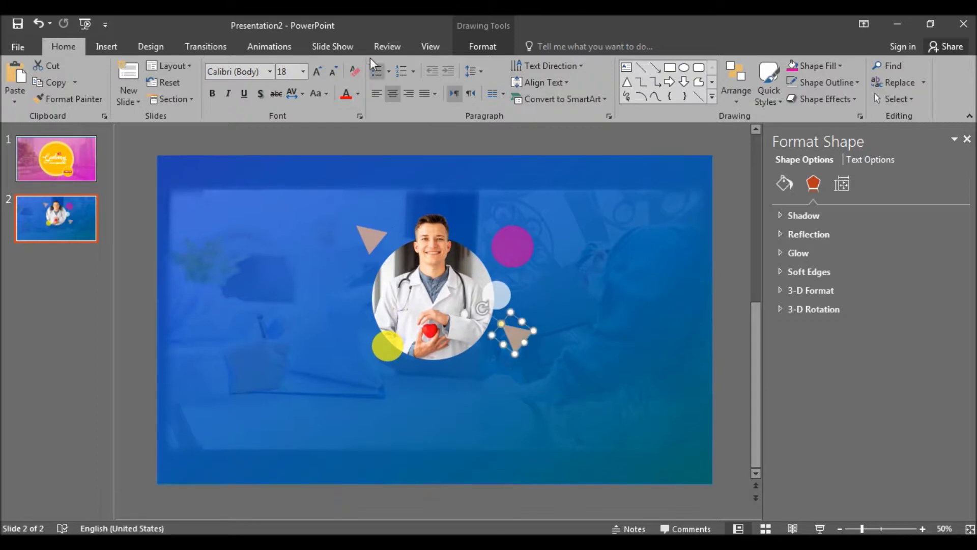
left_click(462, 46)
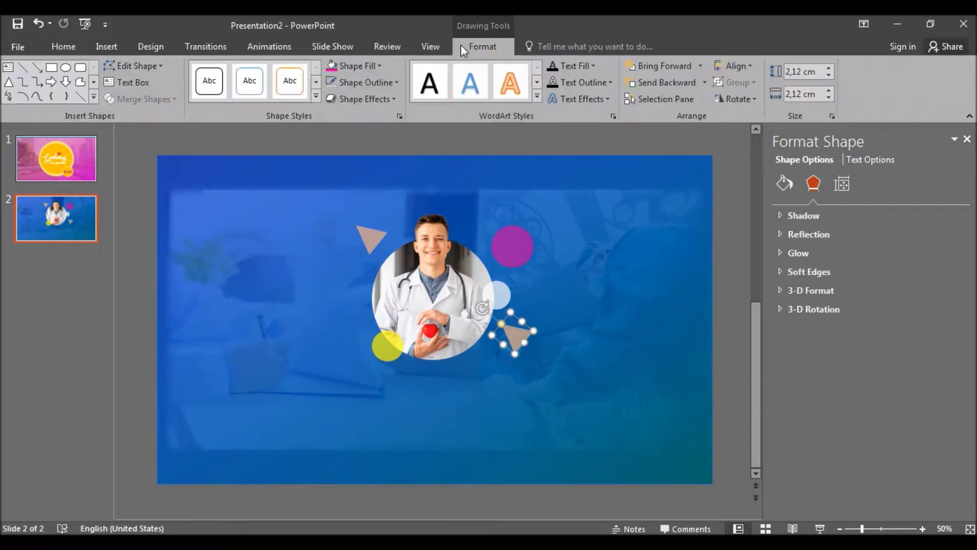
left_click(380, 66)
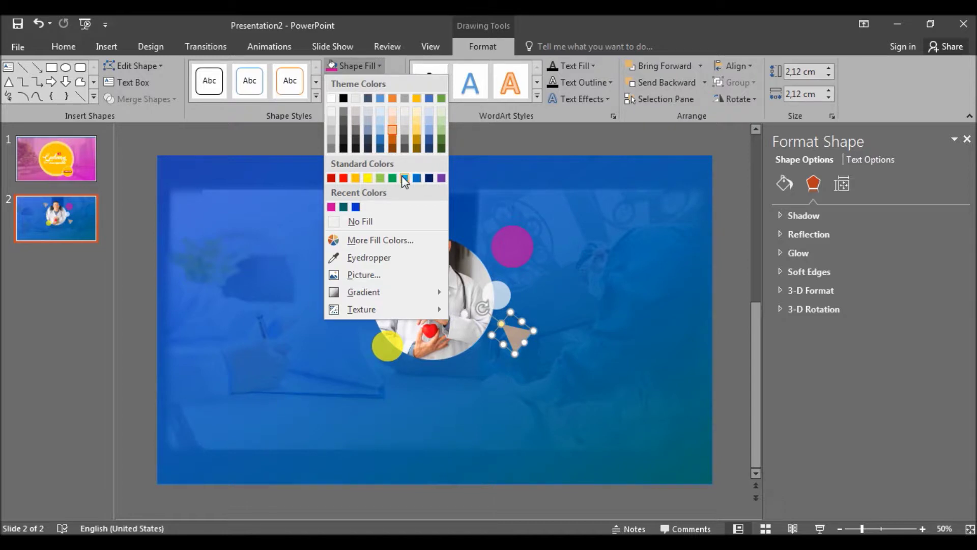
left_click(389, 139)
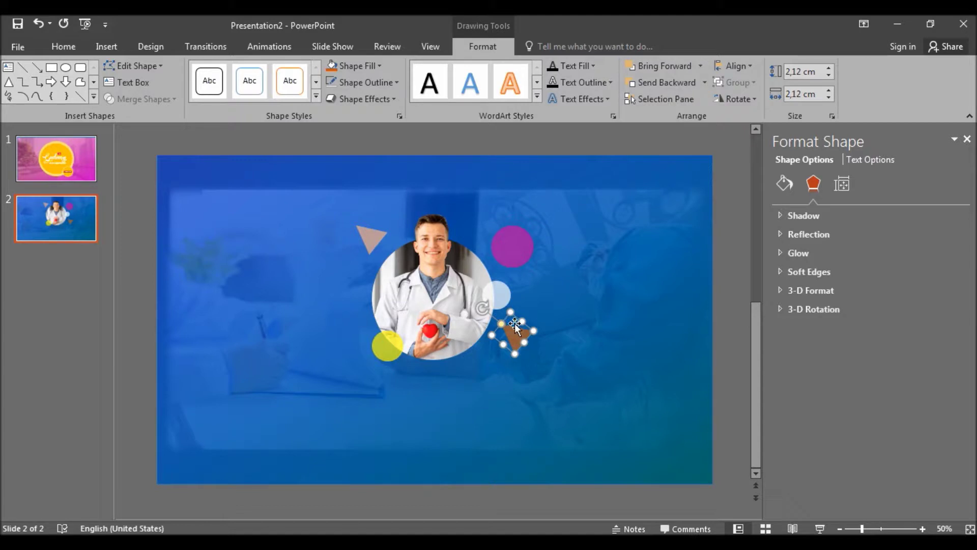
key("ctrl+z")
mouse_move(515, 345)
left_mouse_down()
mouse_move(536, 354)
mouse_move(358, 316)
mouse_move(363, 276)
left_mouse_up()
left_click(521, 362)
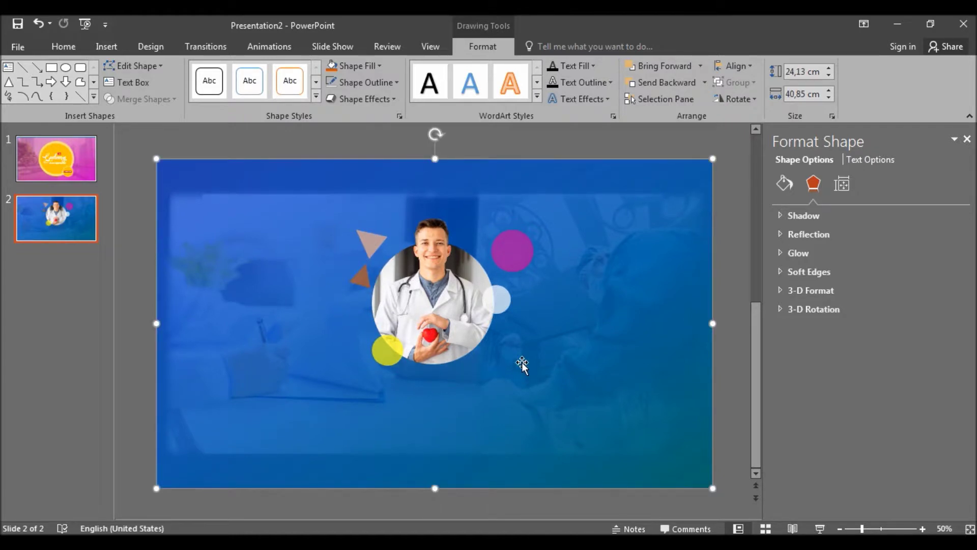
- Drag open the Notes pane beneath the slide
scroll(521, 362, "up", 2, "ctrl")
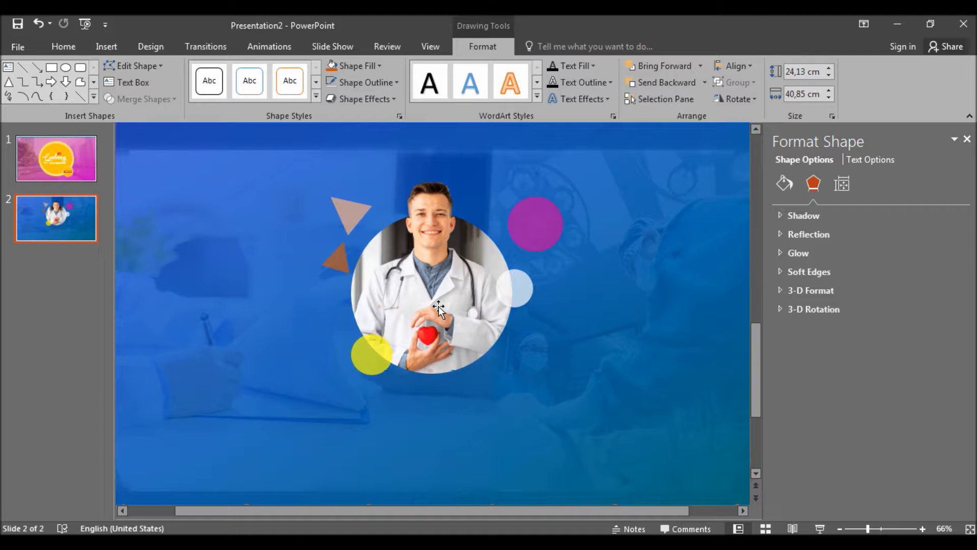
left_click(335, 259)
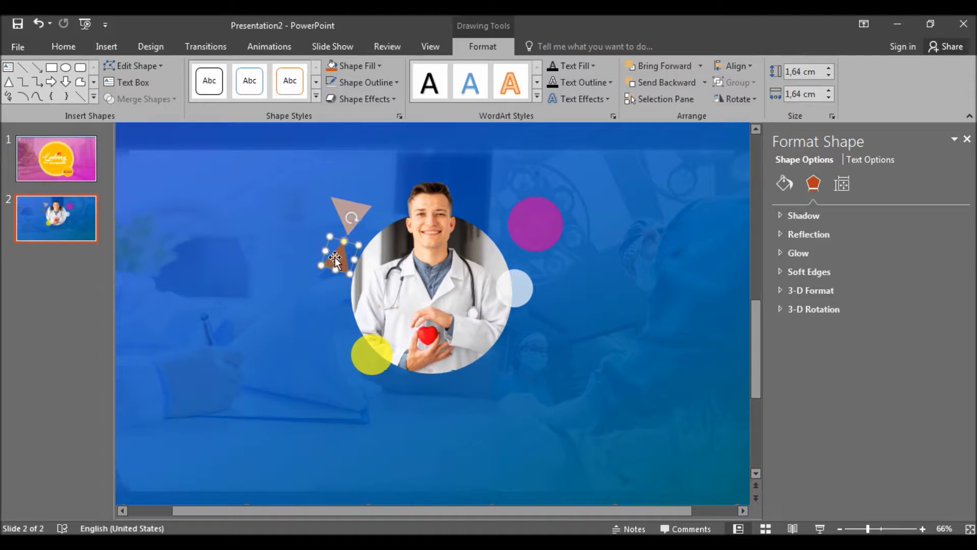
scroll(381, 331, "down", 3)
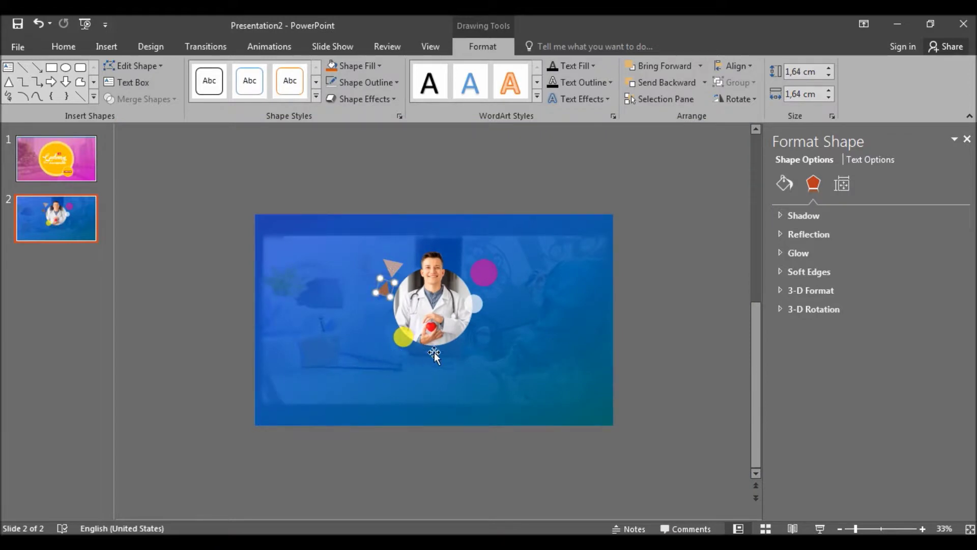
left_click_drag(283, 518, 283, 495)
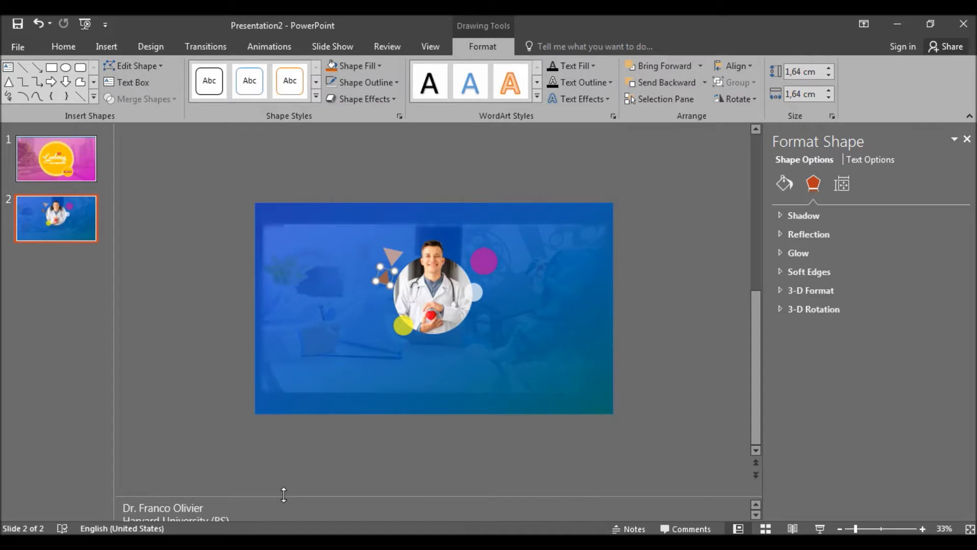
- Copy the doctor's credentials from the slide notes and paste them onto the slide
left_click(284, 504)
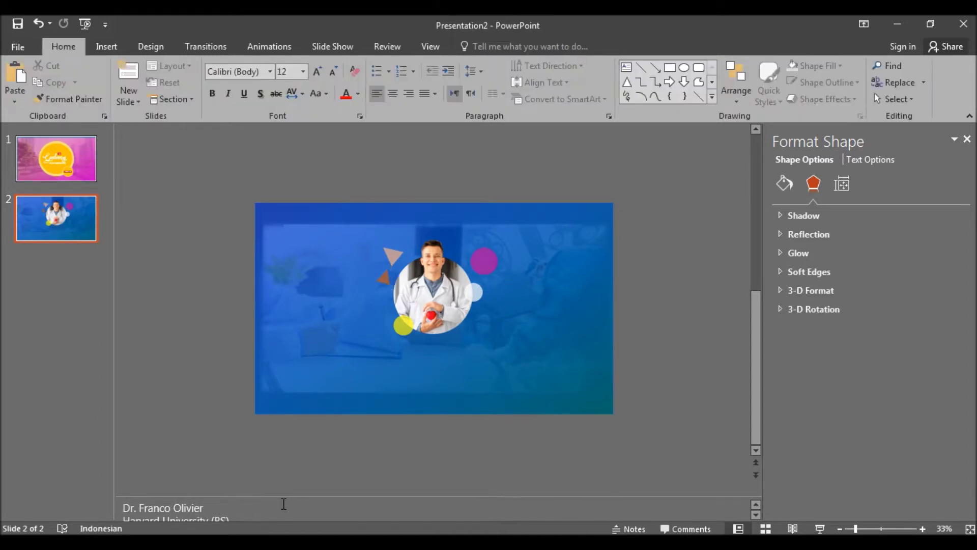
key("ctrl+a")
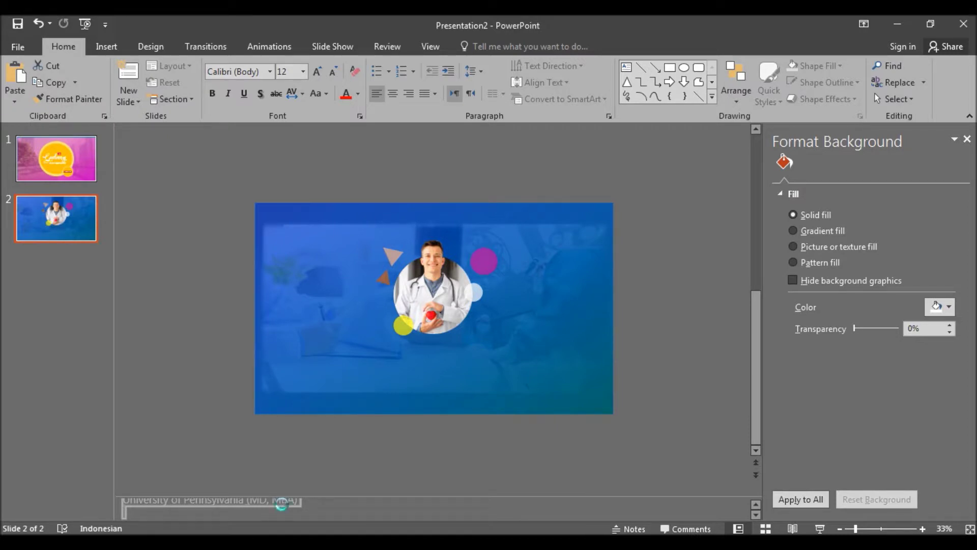
left_click(417, 368)
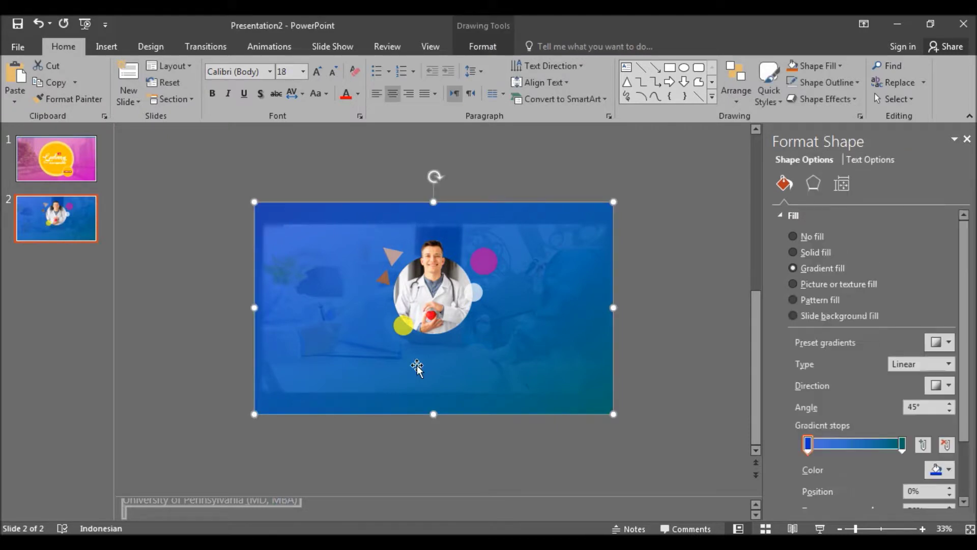
key("ctrl+v")
left_click(335, 304)
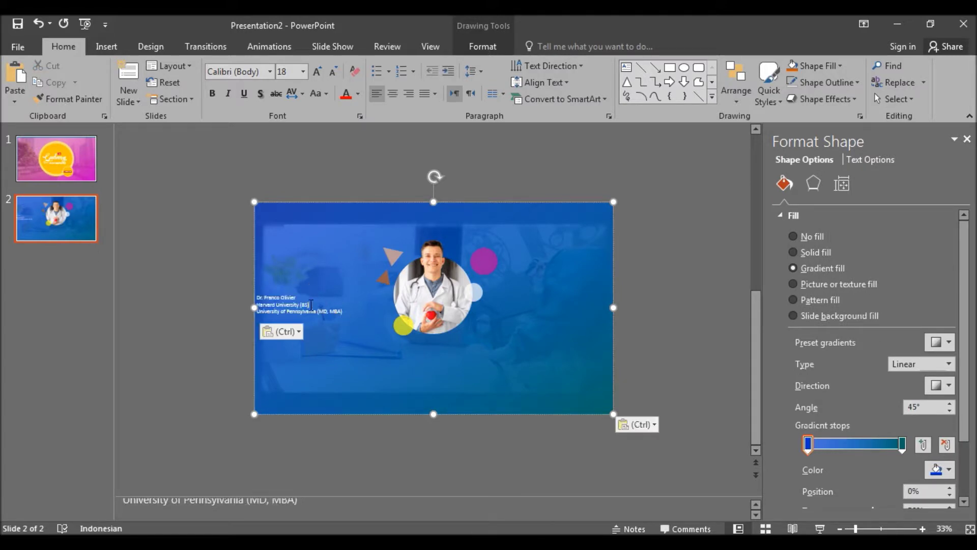
- Close the Format Shape pane and undo the pasted credentials text
scroll(310, 305, "up", 3, "ctrl")
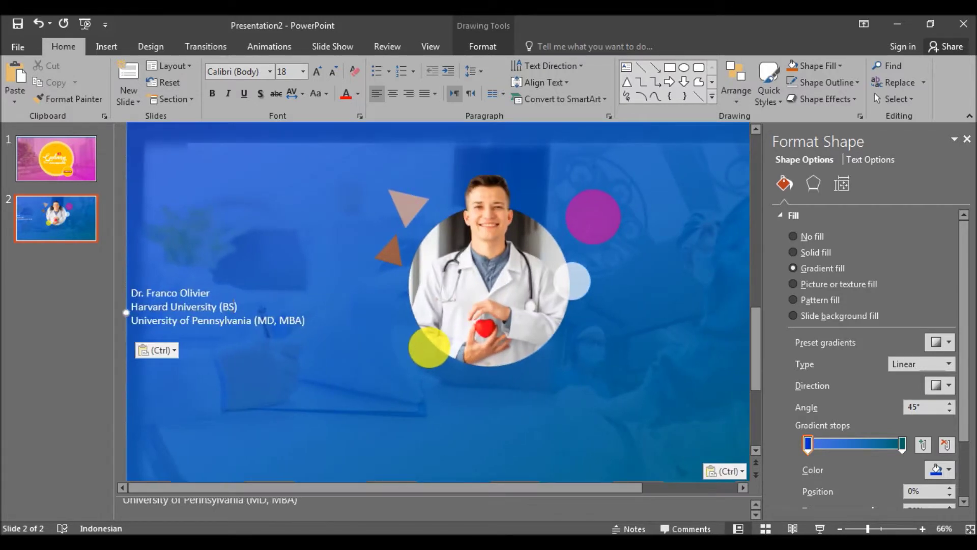
left_click(967, 139)
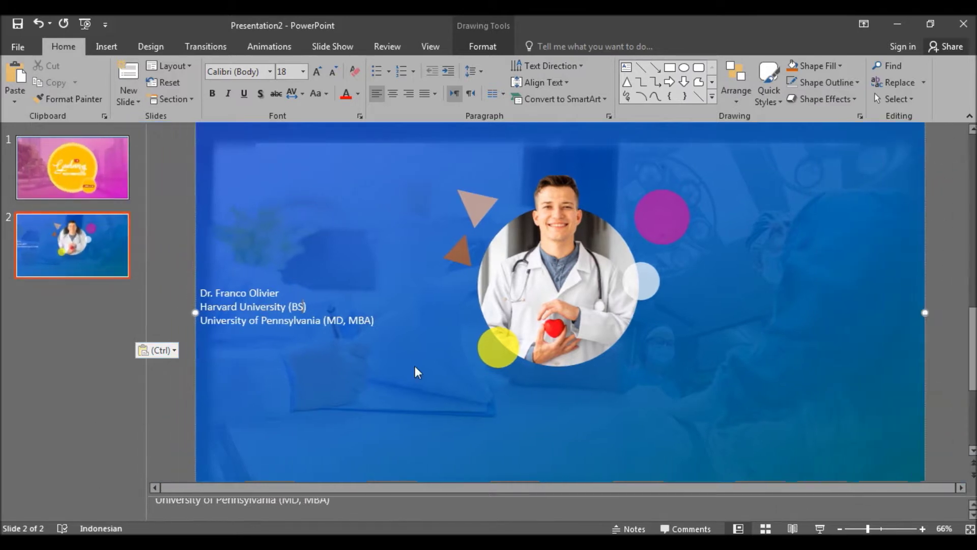
double_click(326, 320)
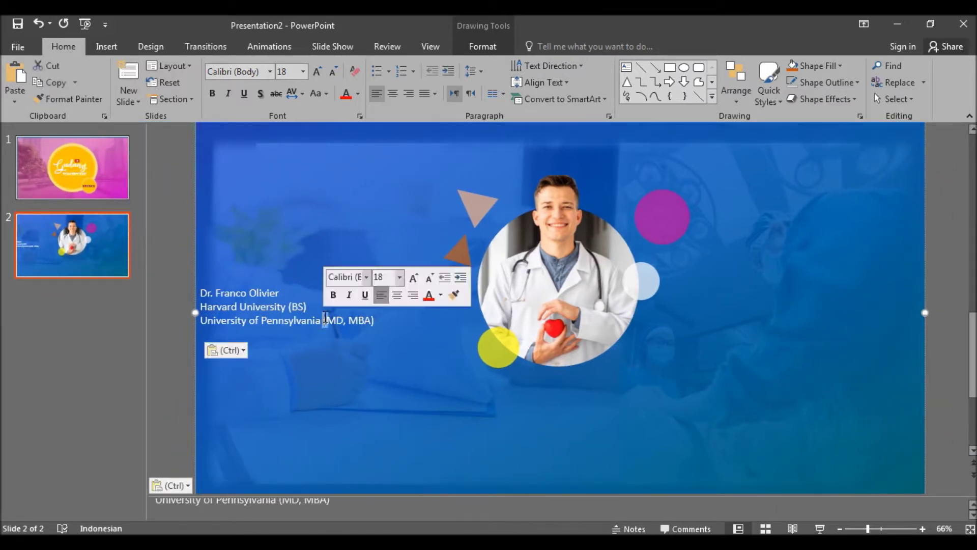
key("ctrl+z")
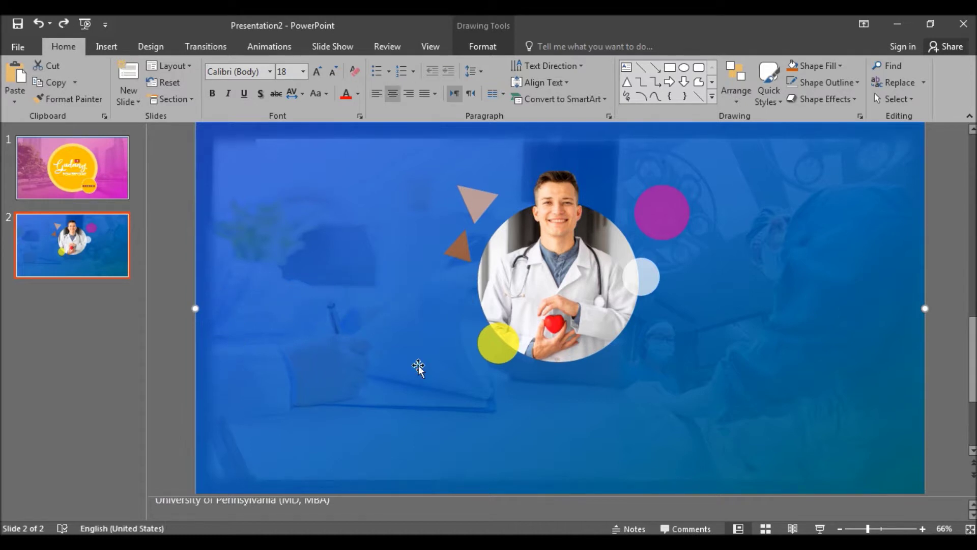
left_click(115, 47)
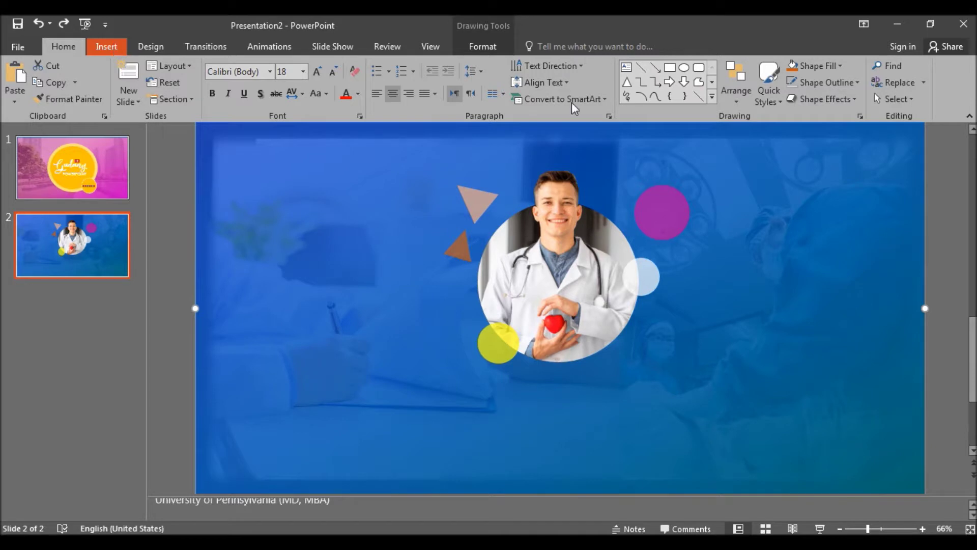
- Draw a new text box left of the photo and paste the doctor's name and credentials into it
left_click(551, 87)
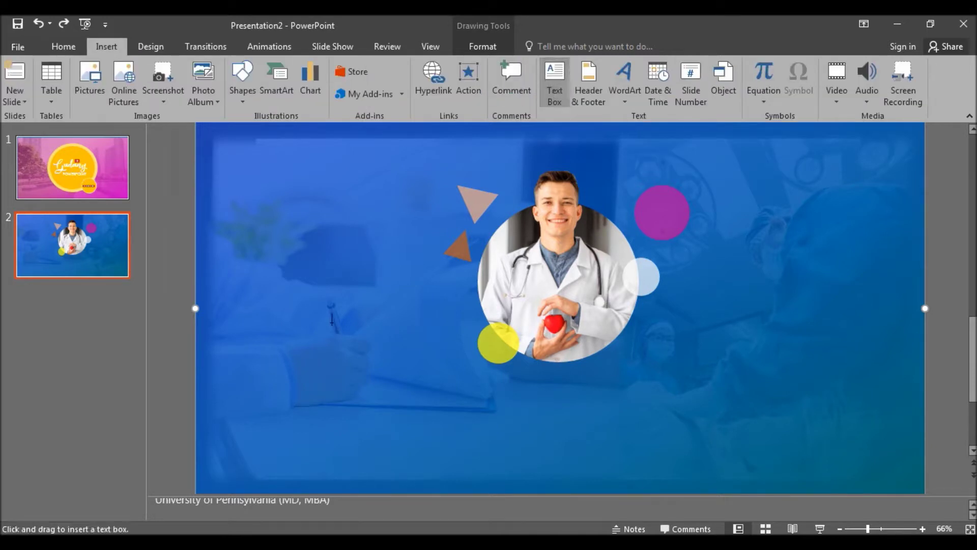
left_click_drag(280, 323, 378, 353)
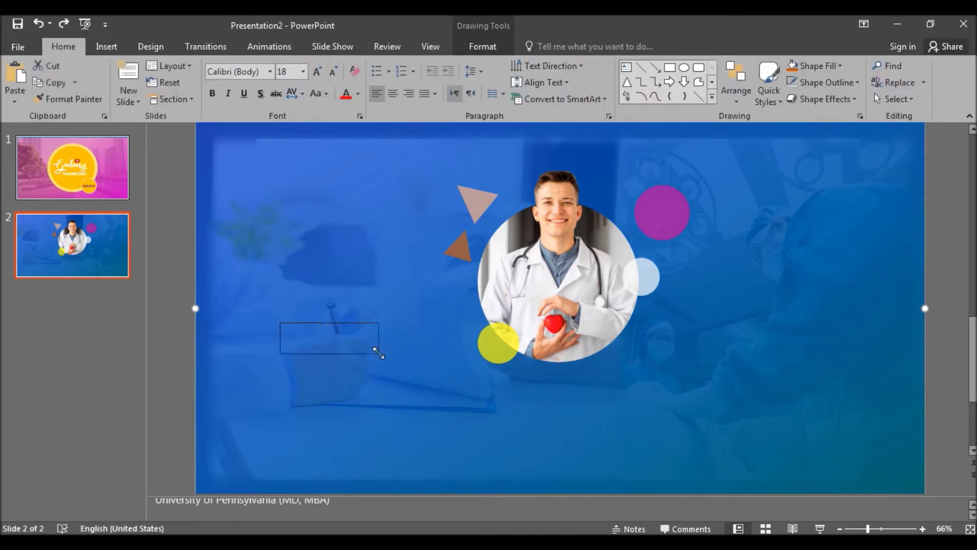
key("ctrl+v")
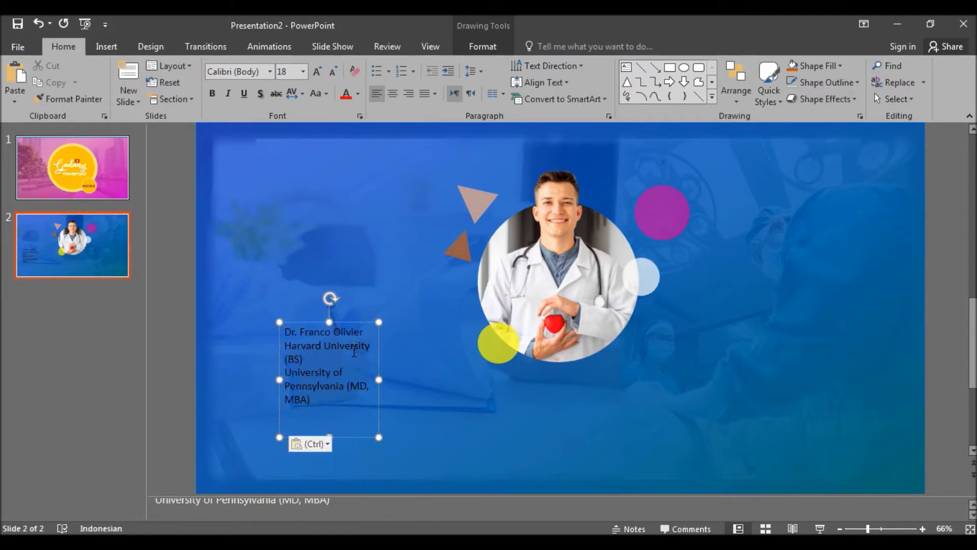
- Make all the name and credential text white and centre-aligned
key("ctrl+a")
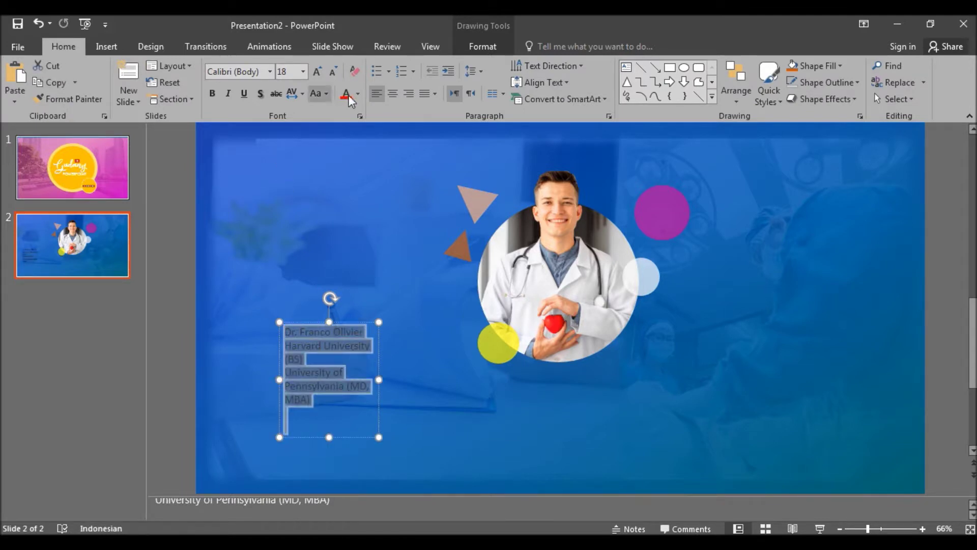
left_click(358, 95)
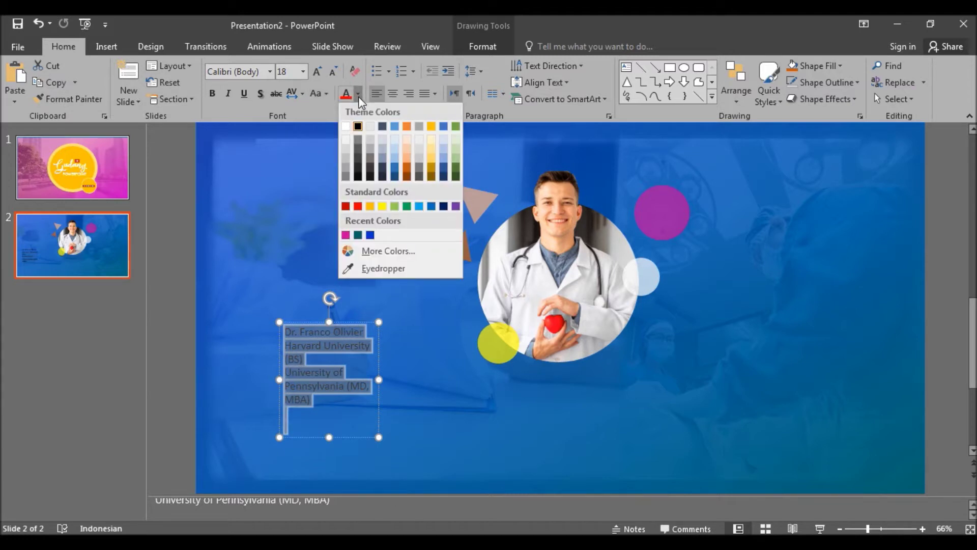
left_click(359, 98)
left_click(359, 94)
left_click(346, 126)
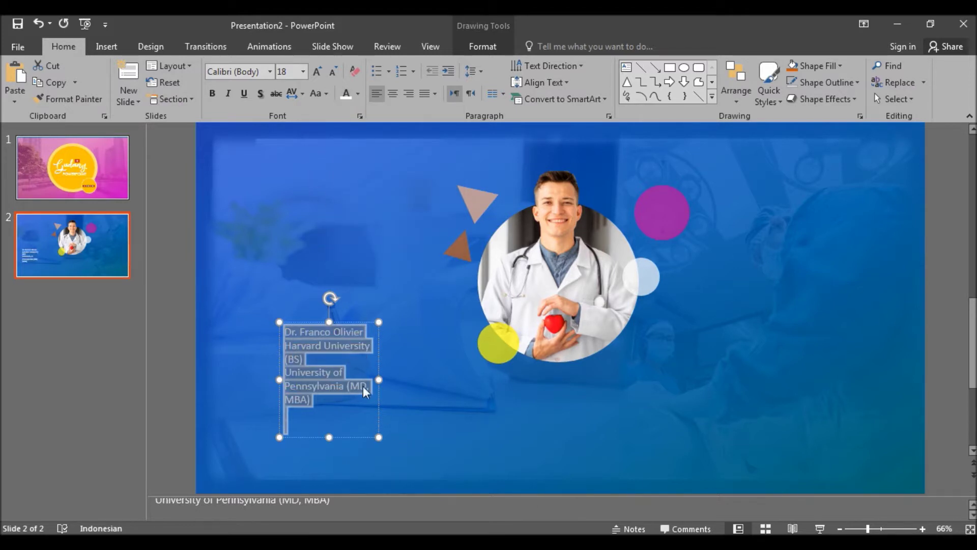
key("ctrl+e")
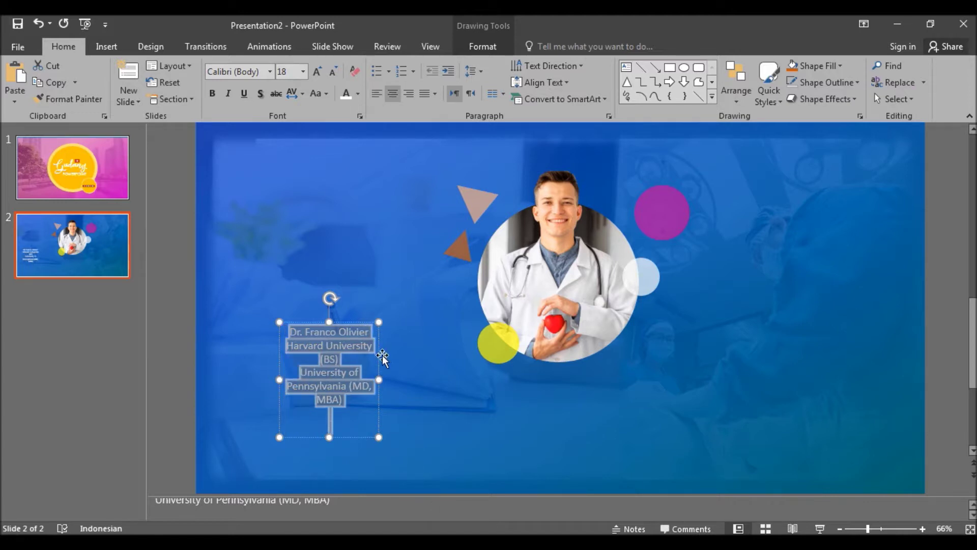
- Widen the text box so the lines fit and move it below the doctor photo
left_click(375, 379)
left_click_drag(450, 378, 465, 377)
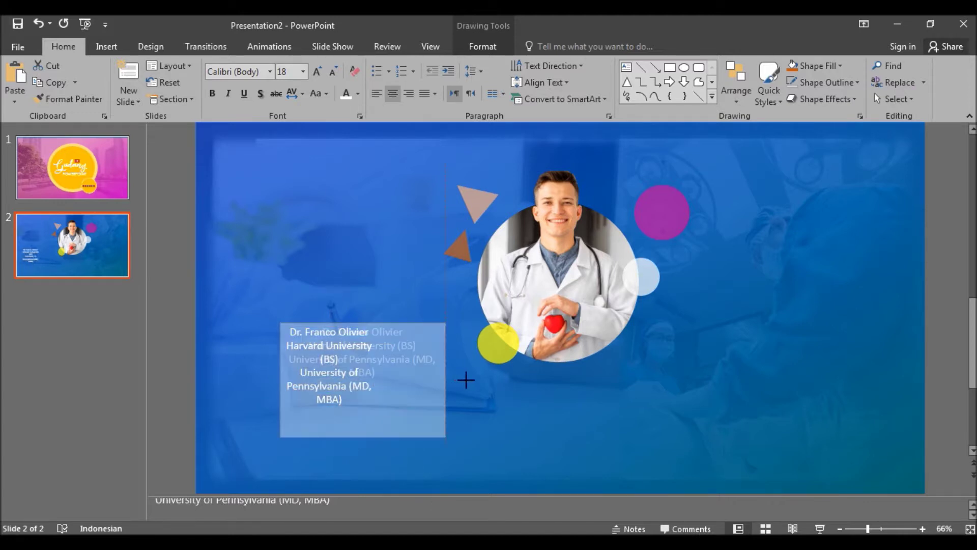
left_click_drag(470, 337, 613, 366)
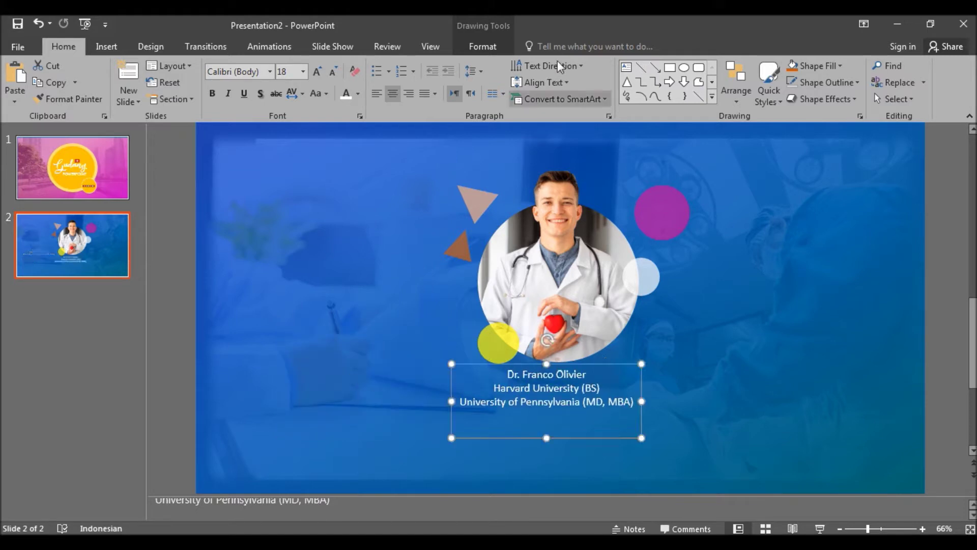
- Centre the text box horizontally on the slide with Align Center
left_click(497, 44)
left_click(749, 64)
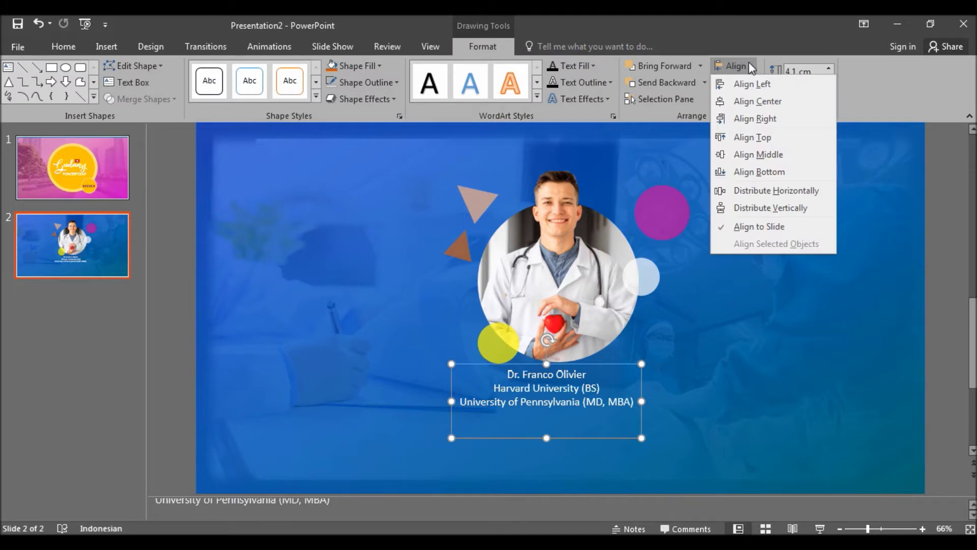
left_click(758, 102)
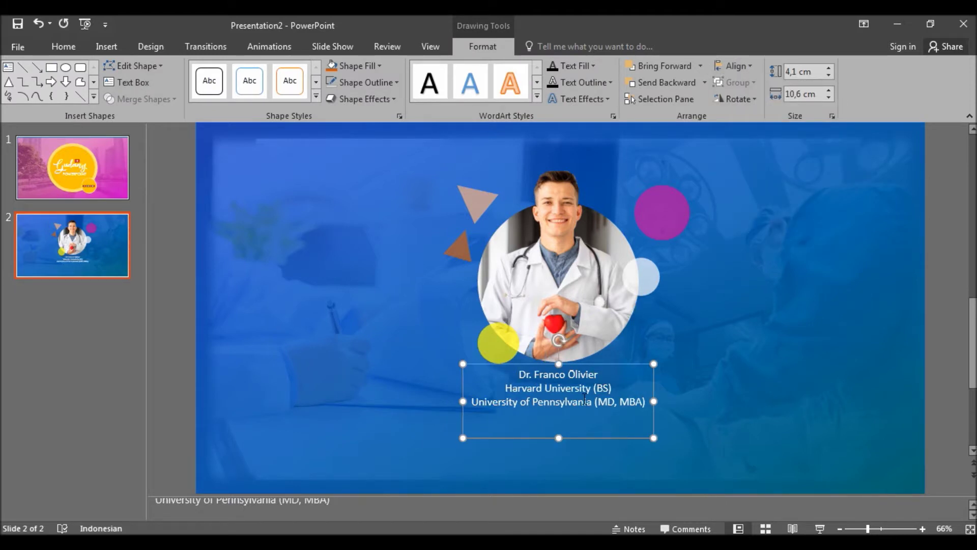
- Set the doctor's name in Trajan Pro, enlarged to 28 pt, and widen the box to fit
left_click_drag(601, 374, 518, 375)
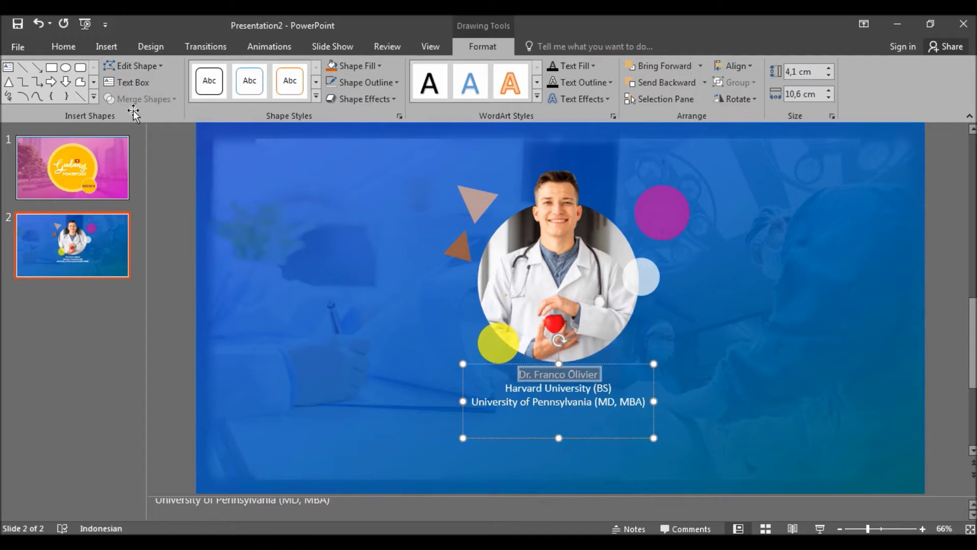
left_click(64, 47)
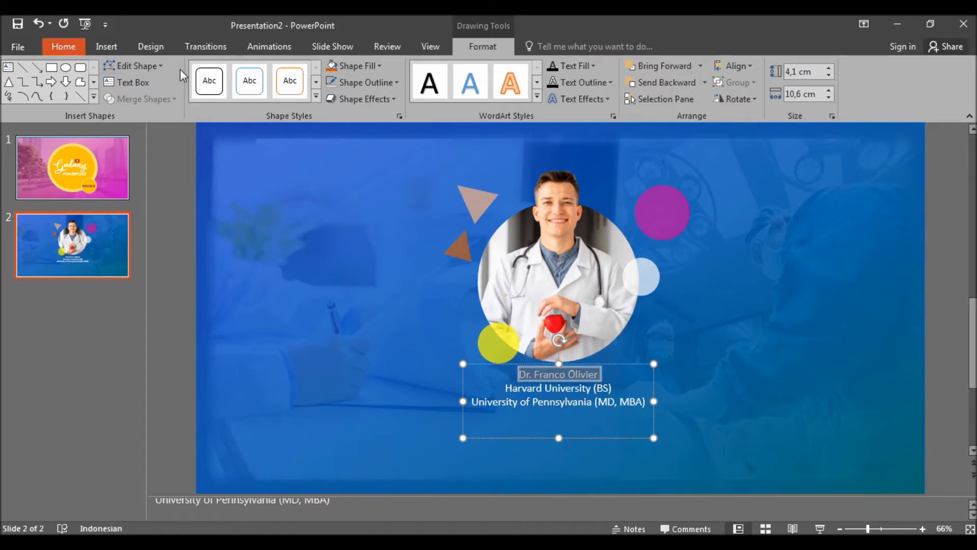
left_click(239, 71)
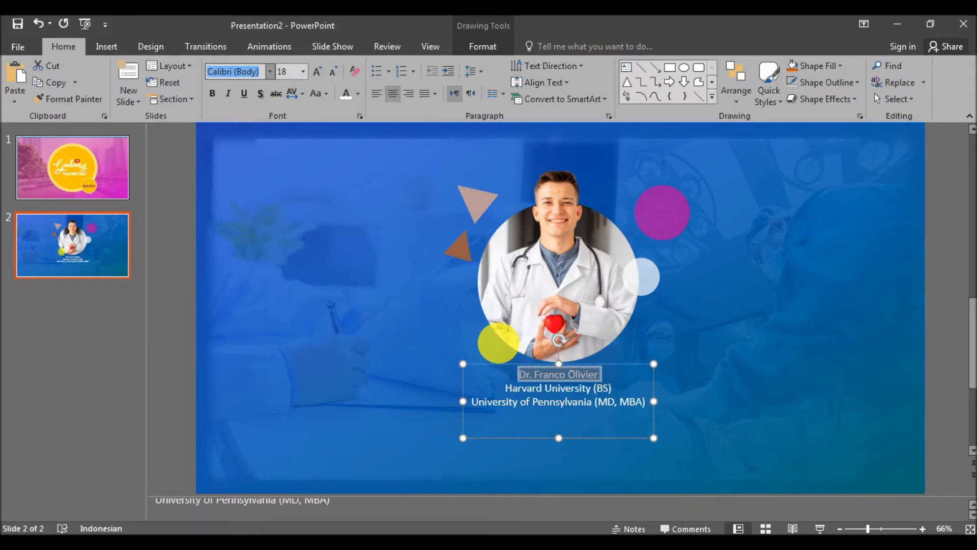
type("Trajan Pro")
key("Return")
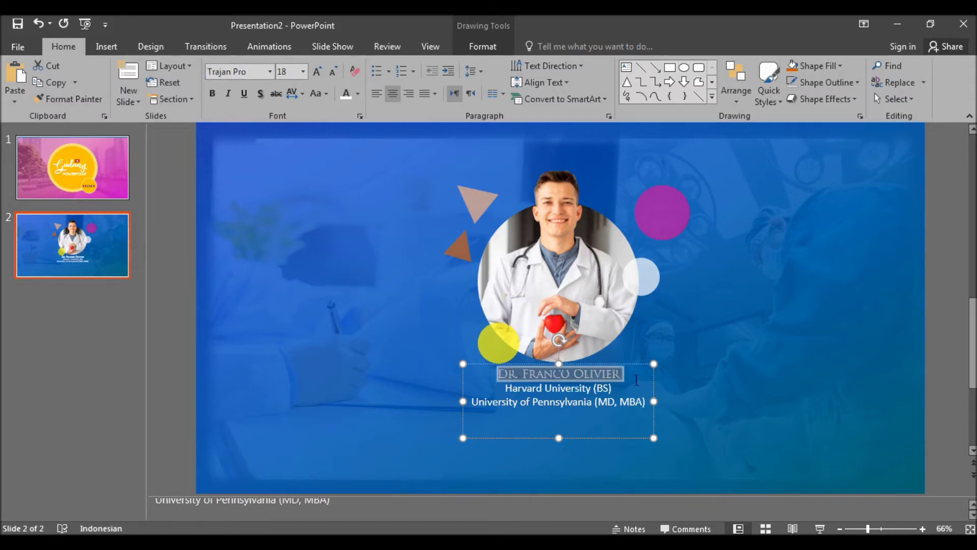
key("ctrl+shift+period")
key("ctrl+shift+period")
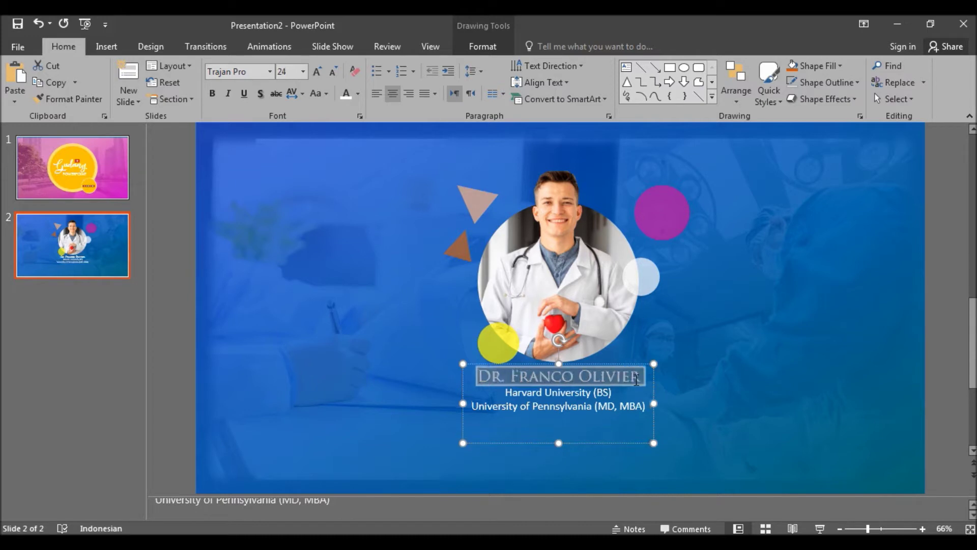
key("ctrl+shift+period")
key("ctrl+shift+period")
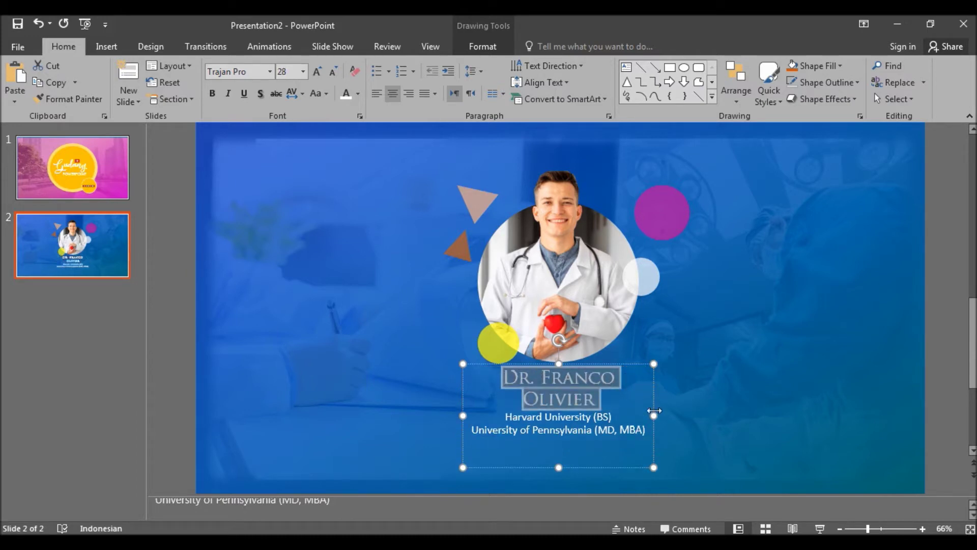
left_click_drag(653, 415, 690, 416)
- Change both credential lines to the Cambria font
left_click_drag(524, 395, 672, 409)
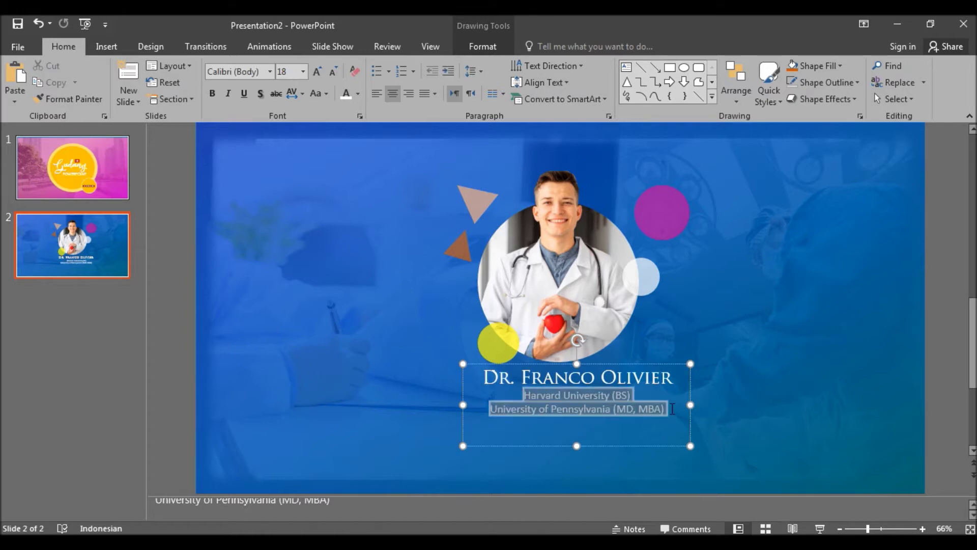
left_click(231, 69)
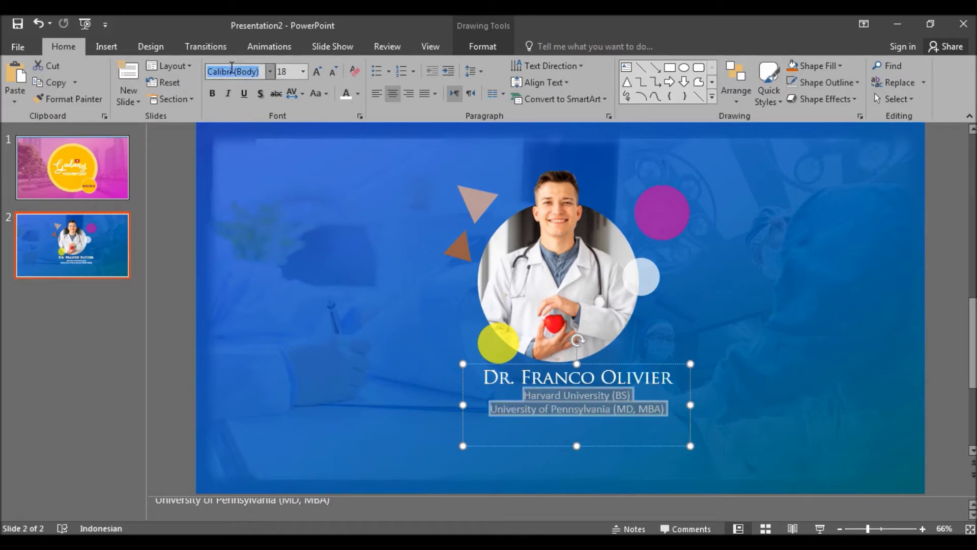
type("Cambria")
key("Return")
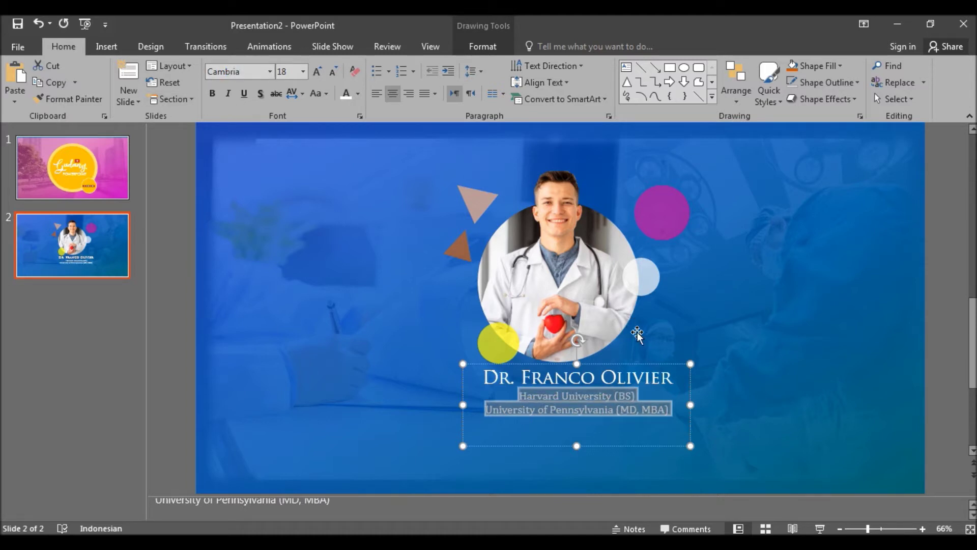
- Re-centre the widened text box horizontally on the slide
left_click(650, 361)
left_click(482, 47)
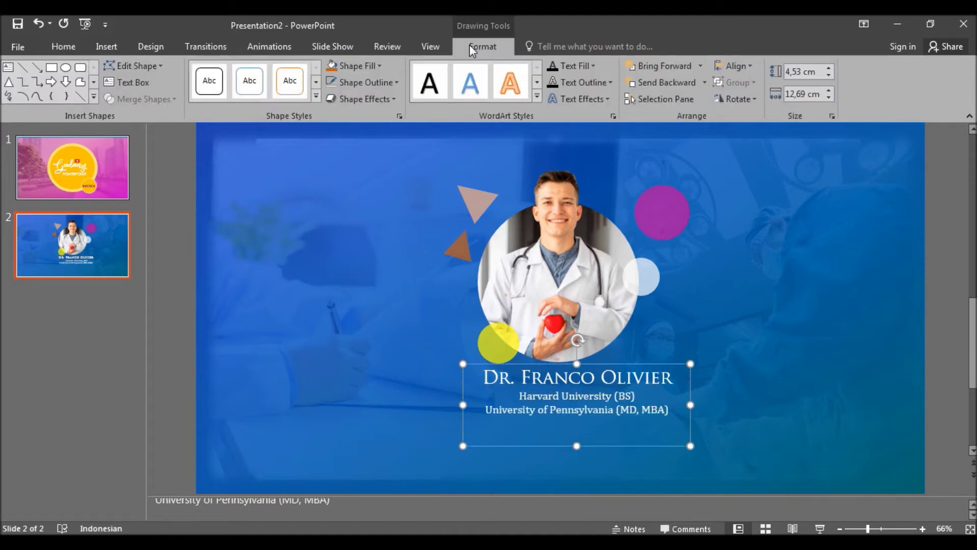
left_click(729, 65)
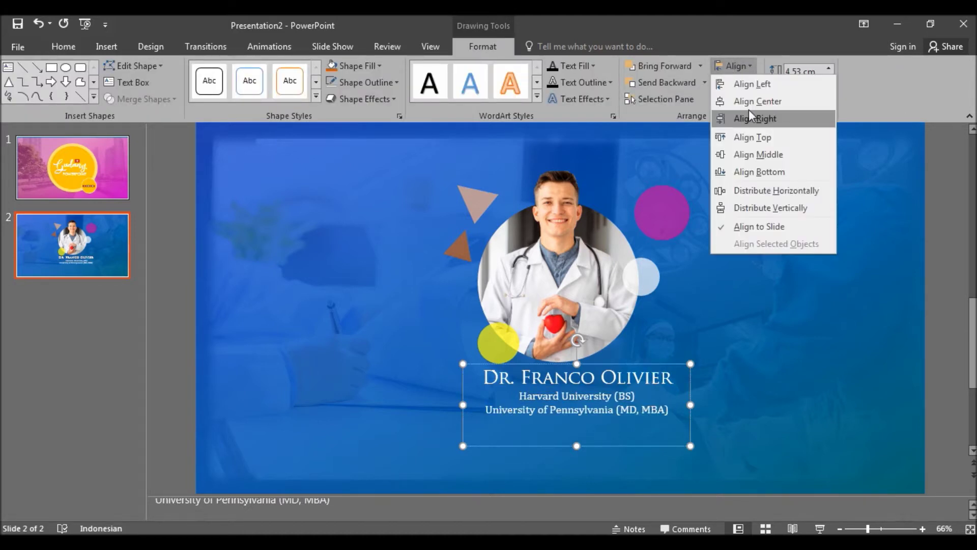
left_click(748, 102)
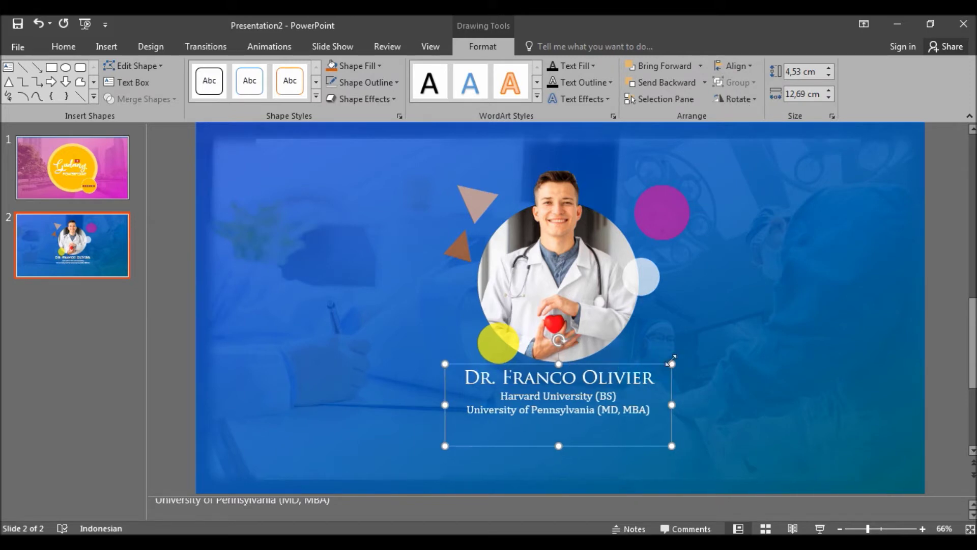
left_click(501, 395)
- Insert a row of 20 underscores under the doctor's name as a divider above the credentials
key("Return")
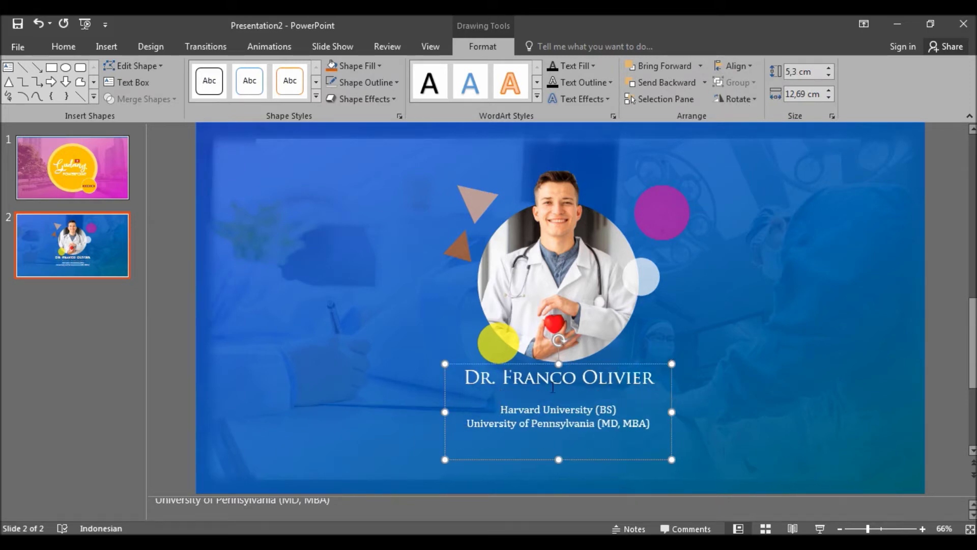
left_click(654, 378)
key("Return")
type("__________")
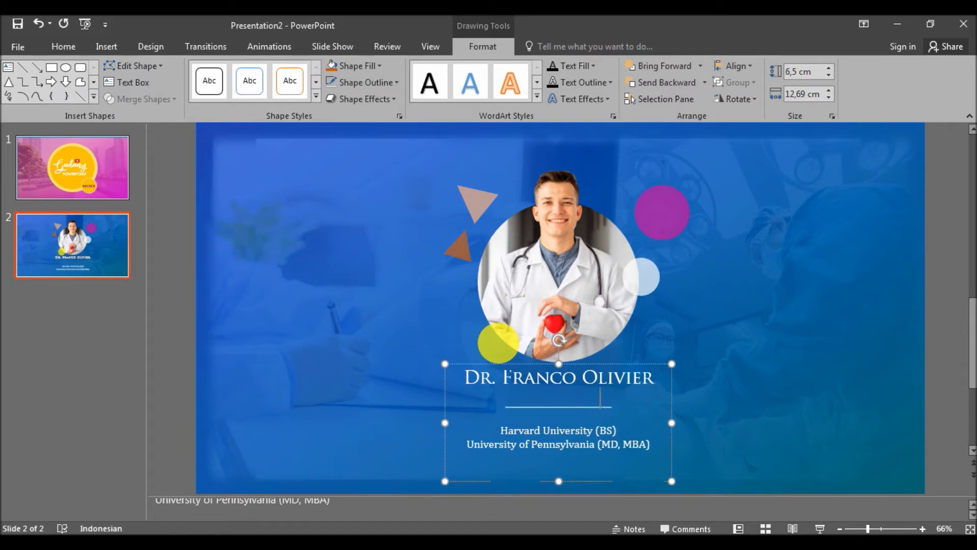
type("__________")
key("Delete")
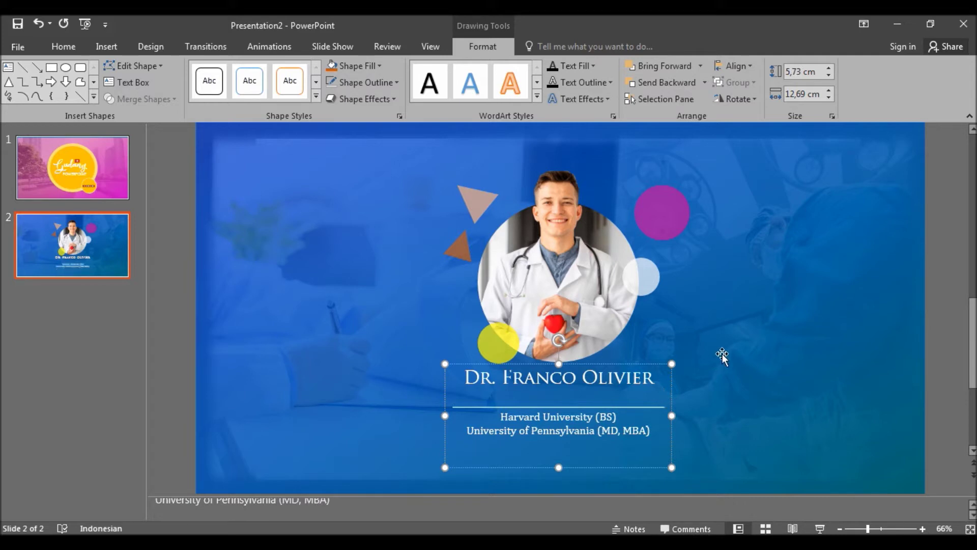
left_click(722, 354)
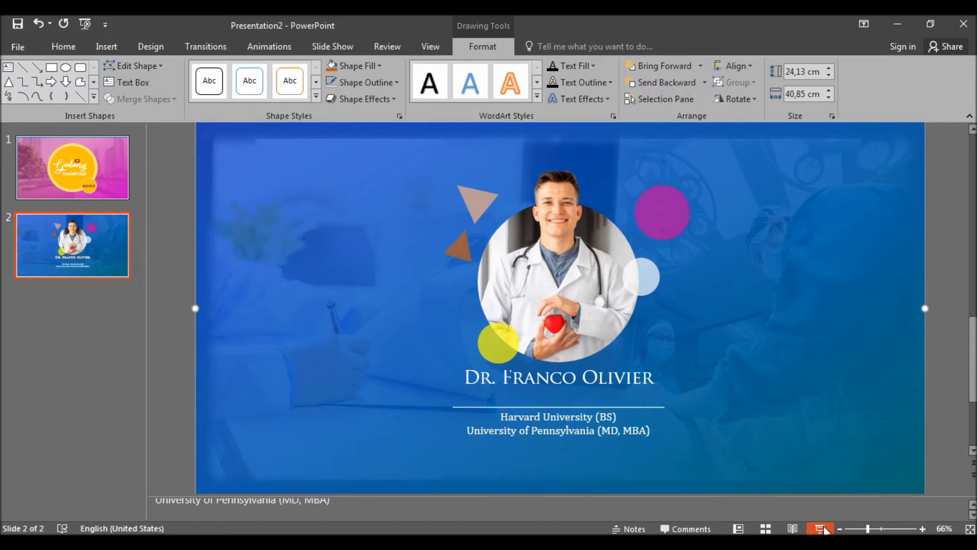
- Play slide 2 full-screen from the status-bar Slide Show button
left_click(824, 527)
left_click(824, 530)
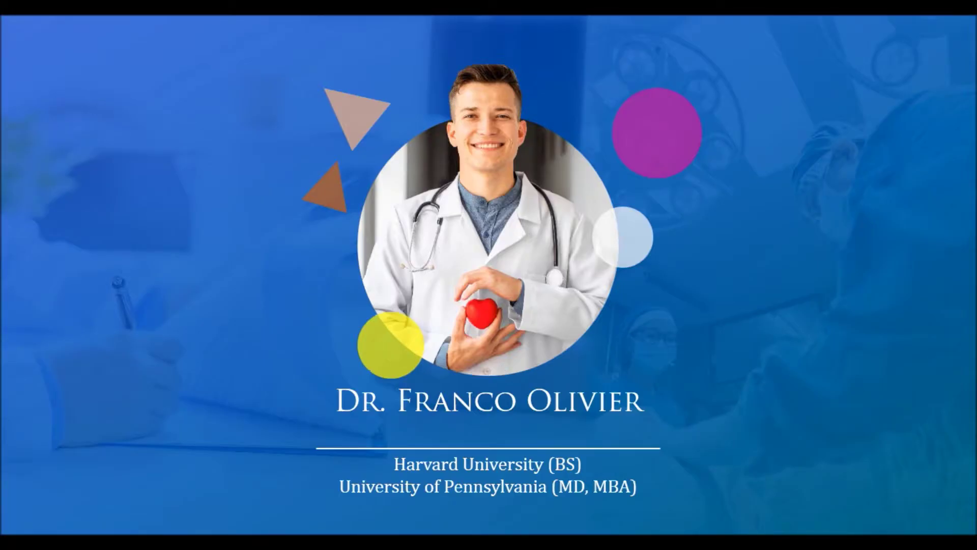